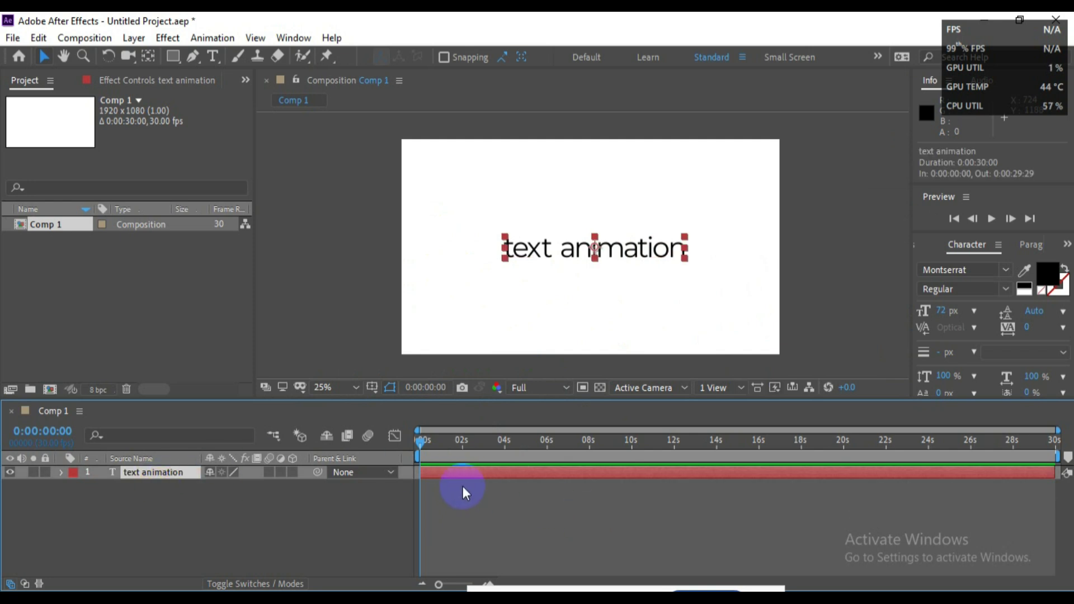
Step: Draw an open three-point S-curve mask across the composition on the text layer using the Pen tool
left_click(199, 62)
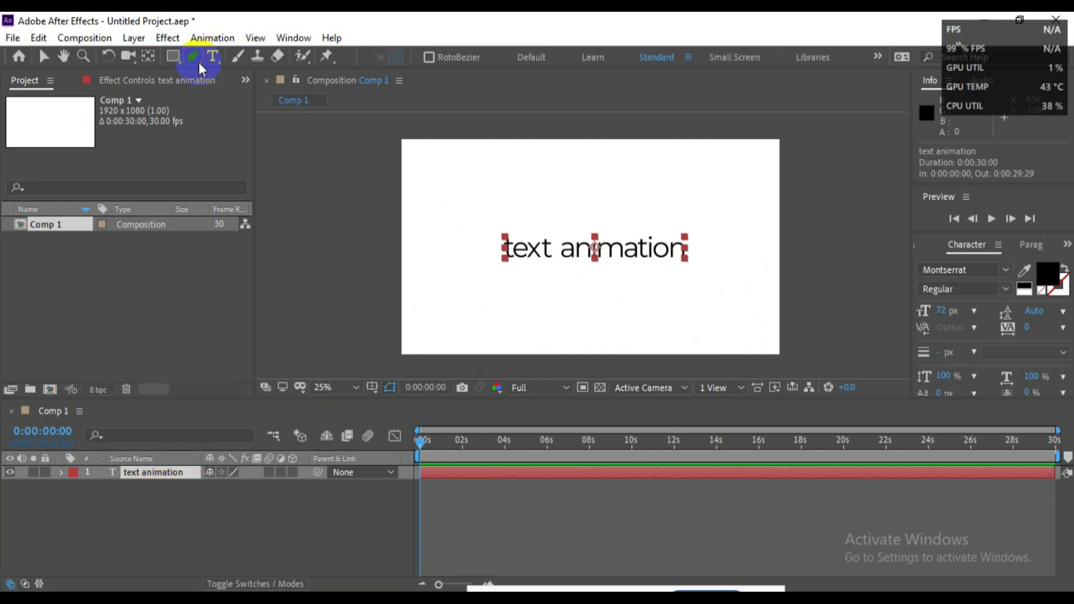
left_click(331, 325)
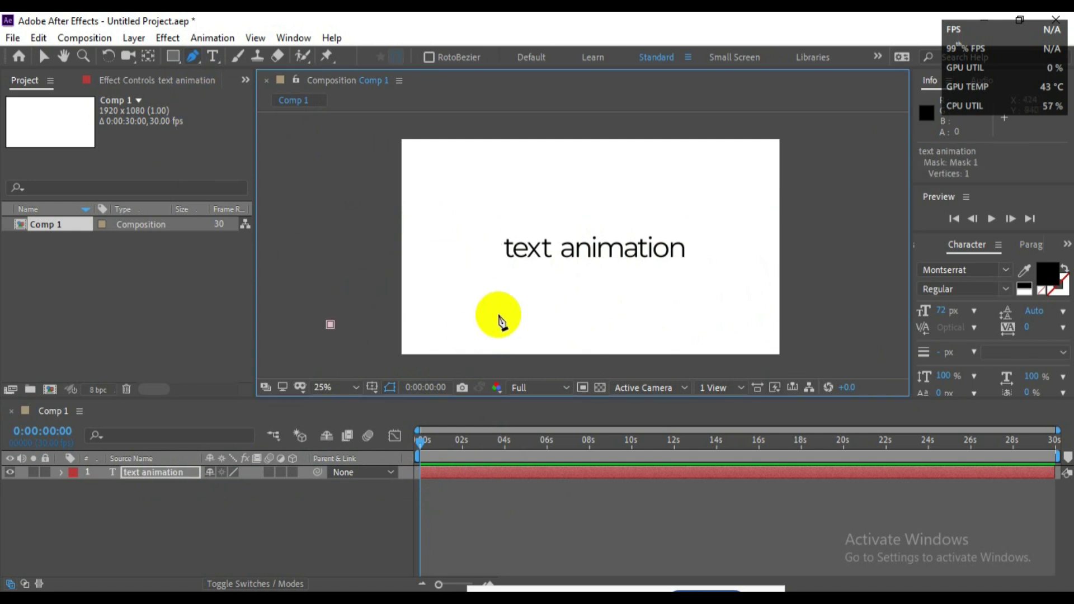
left_click_drag(537, 274, 681, 312)
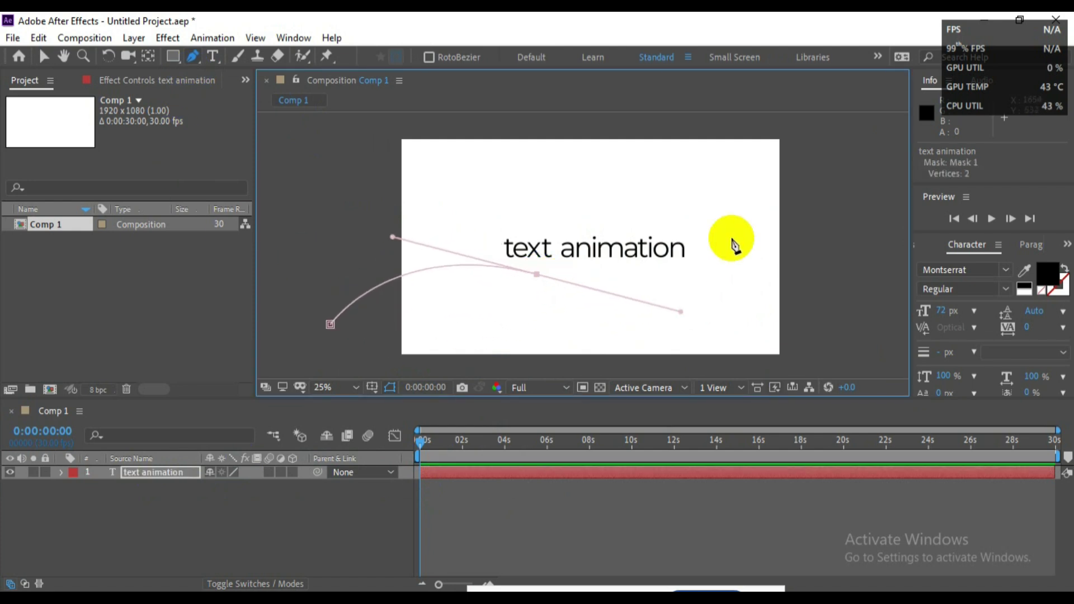
left_click_drag(811, 157, 858, 79)
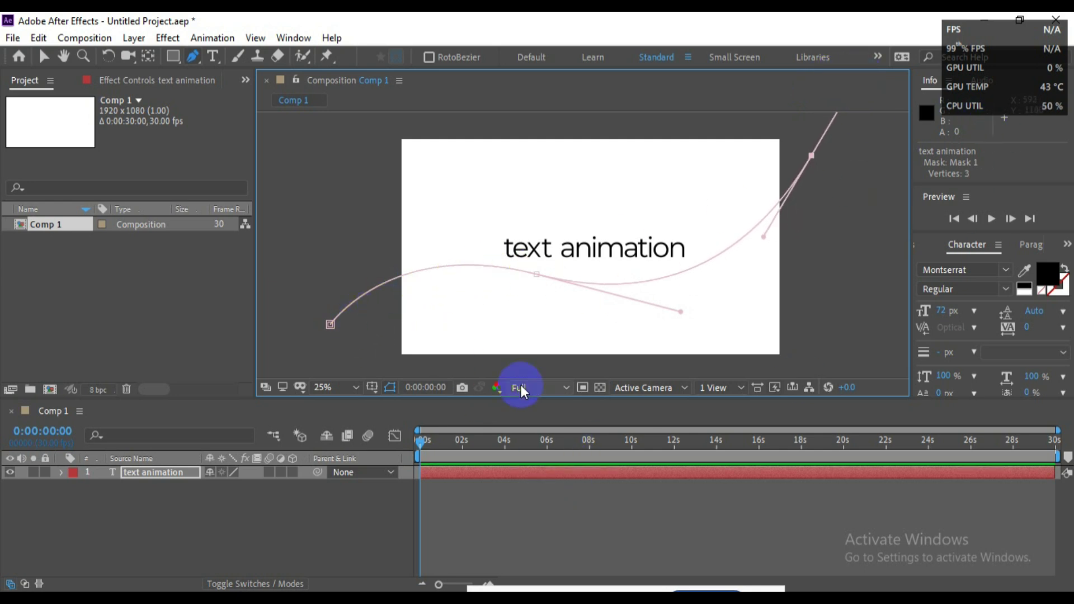
left_click(476, 472)
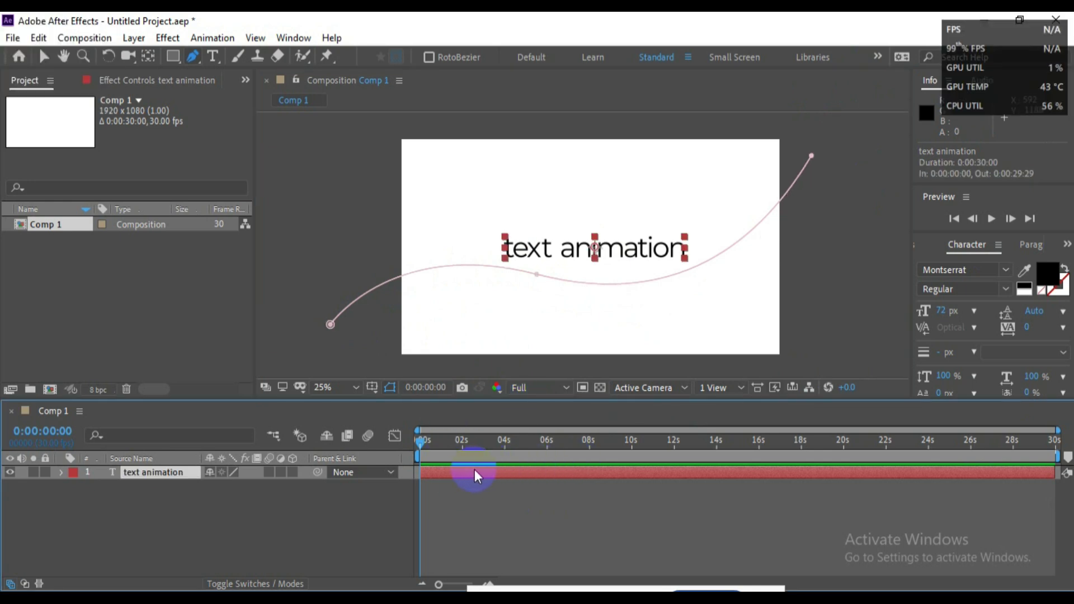
left_click(608, 509)
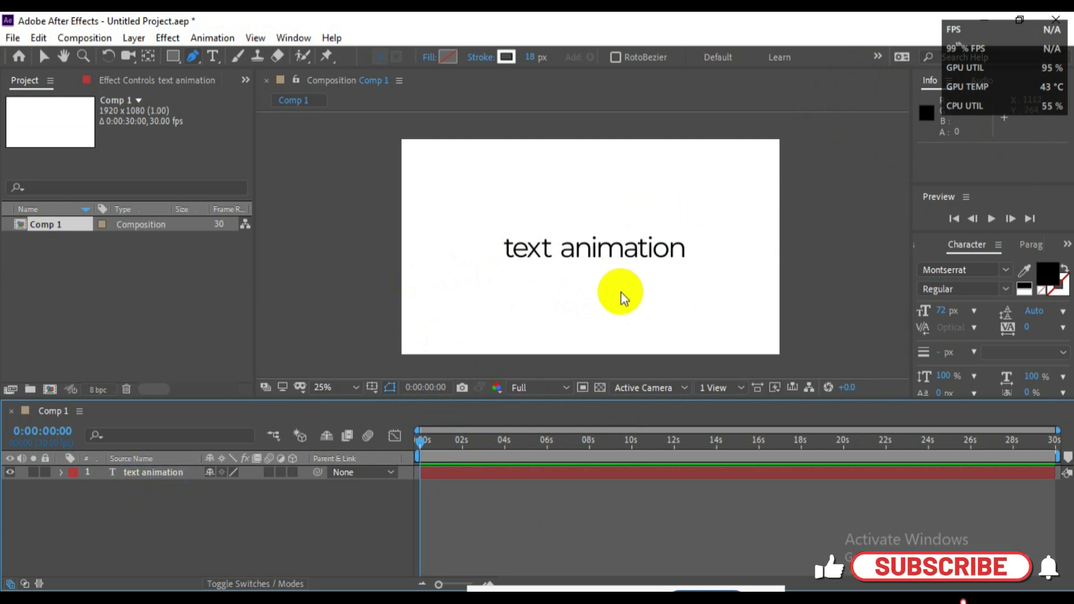
key("v")
left_click(460, 471)
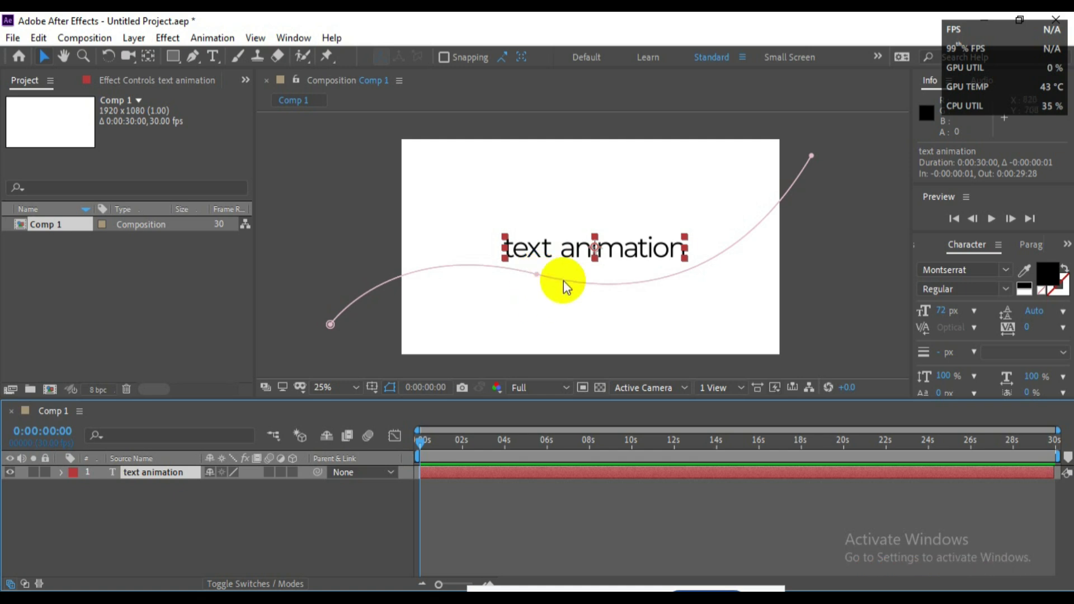
left_click(534, 274)
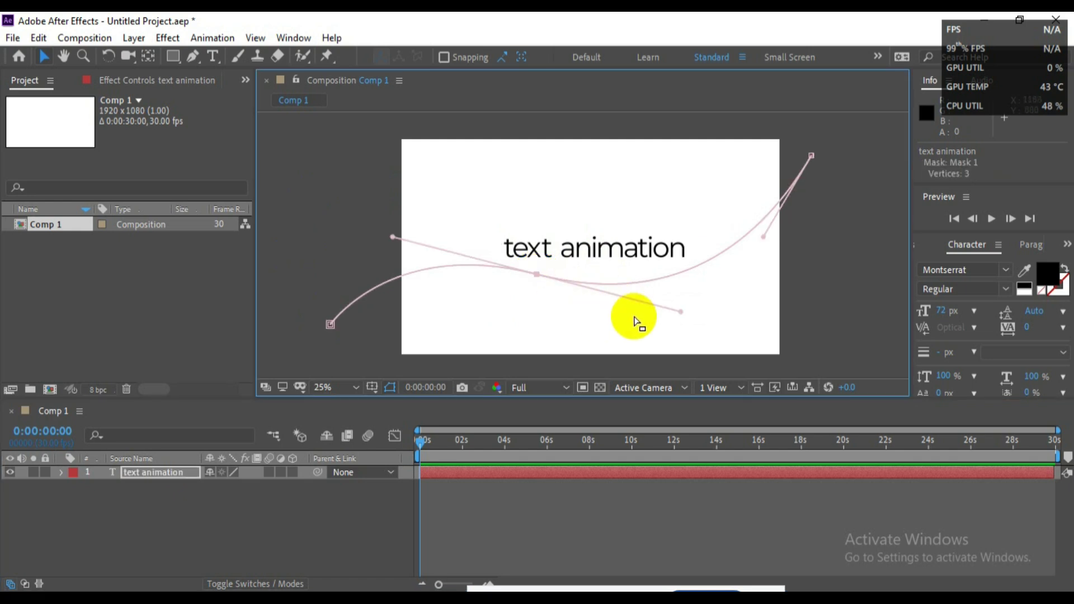
left_click(654, 279)
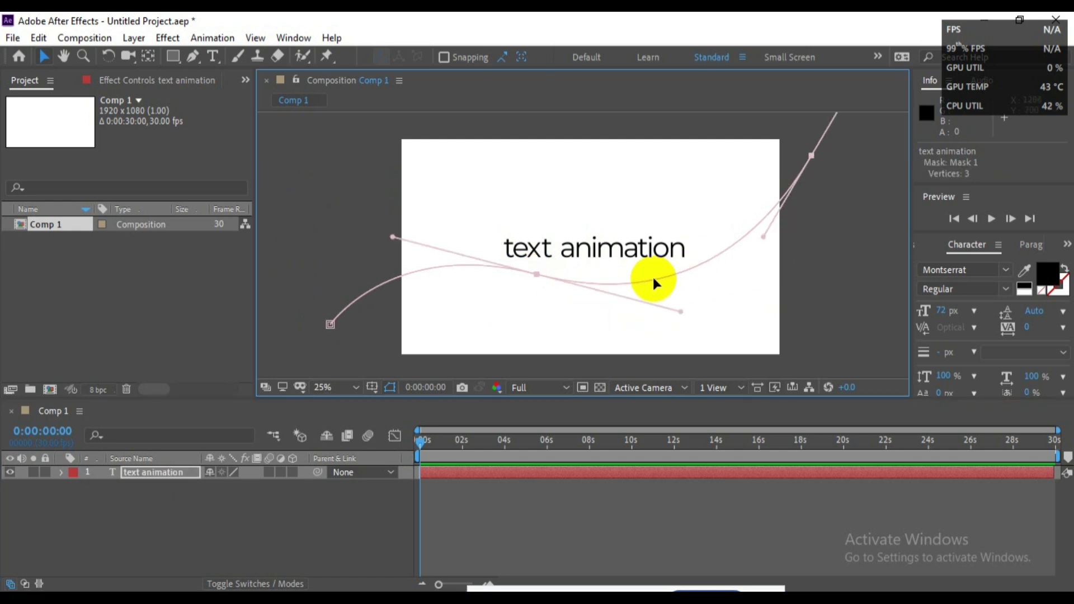
left_click(666, 276)
left_click(692, 297)
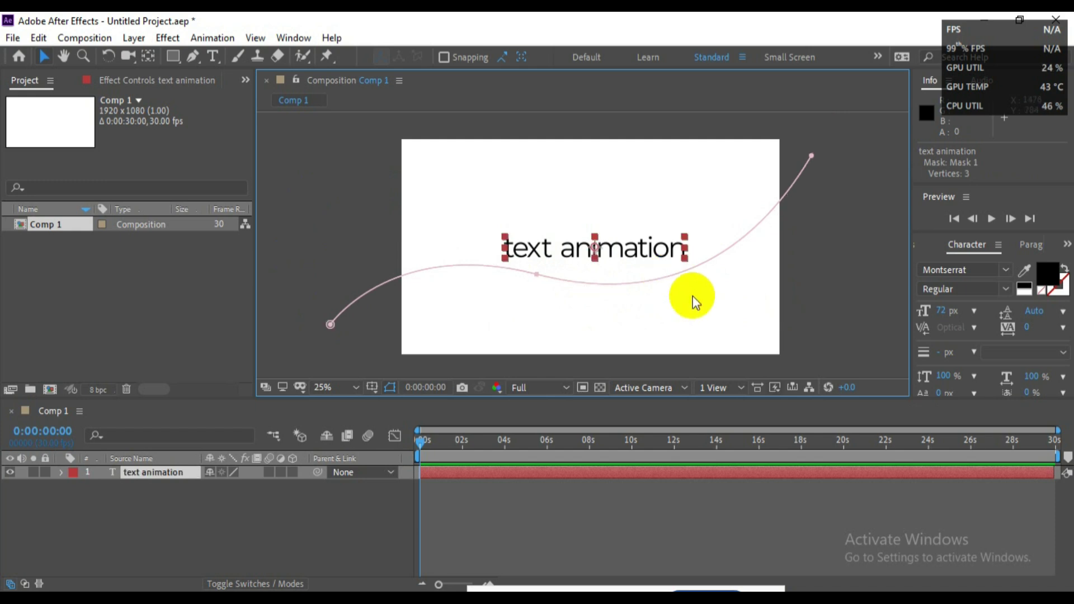
left_click(473, 264)
left_click(538, 317)
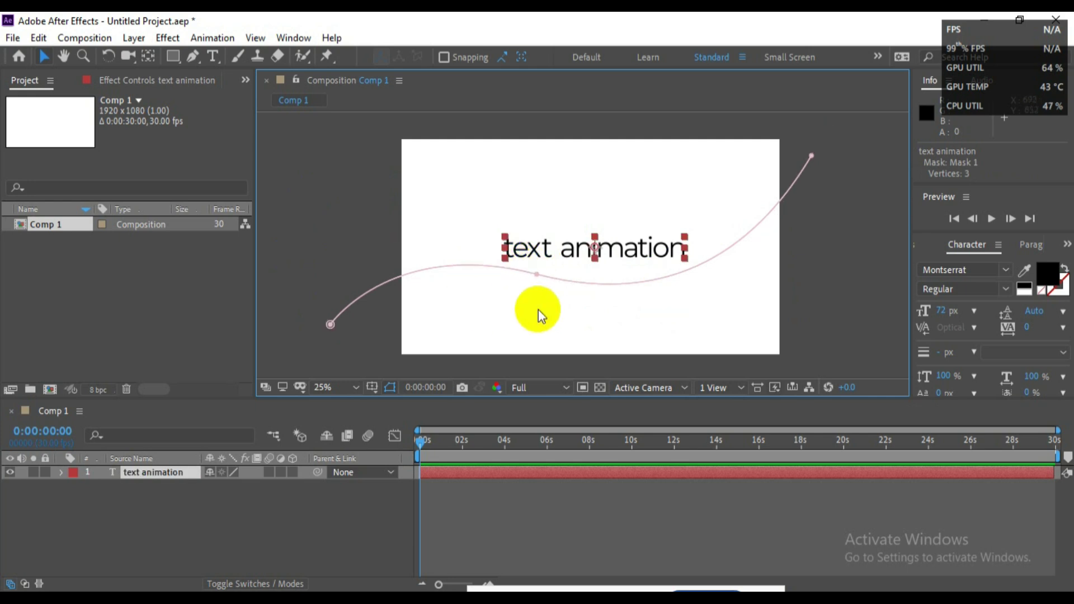
left_click(600, 190)
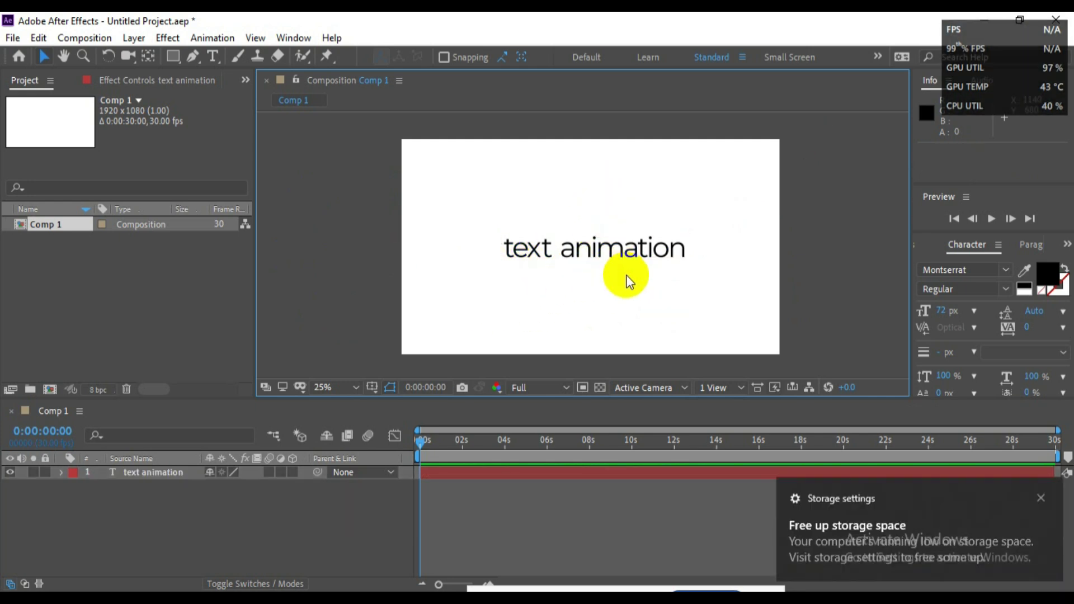
Step: Open the text layer's Path Options and set its path to Mask 1
left_click(628, 279)
left_click(62, 475)
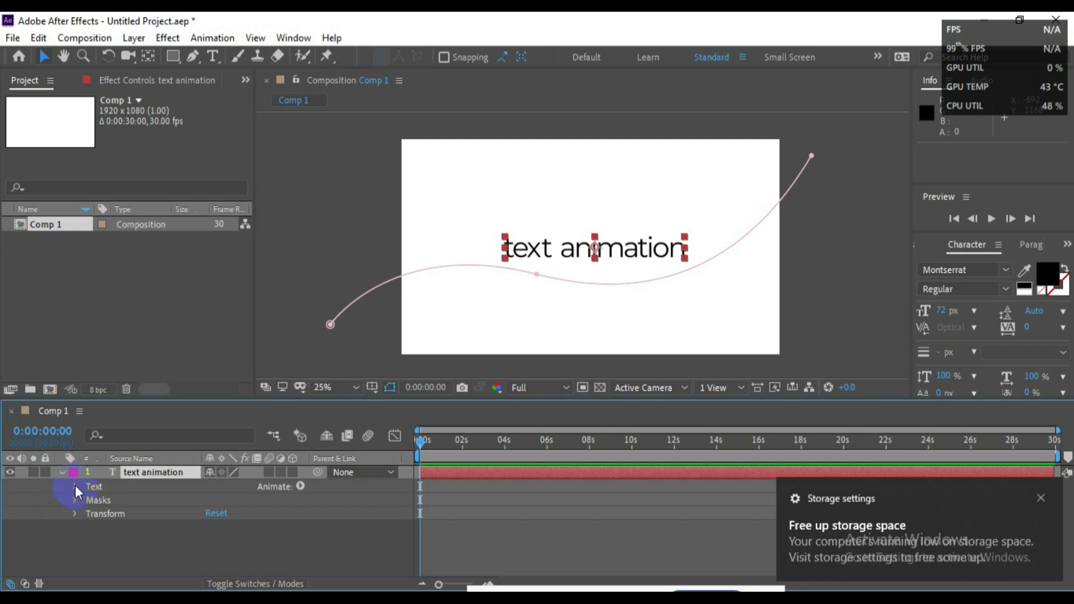
left_click(75, 486)
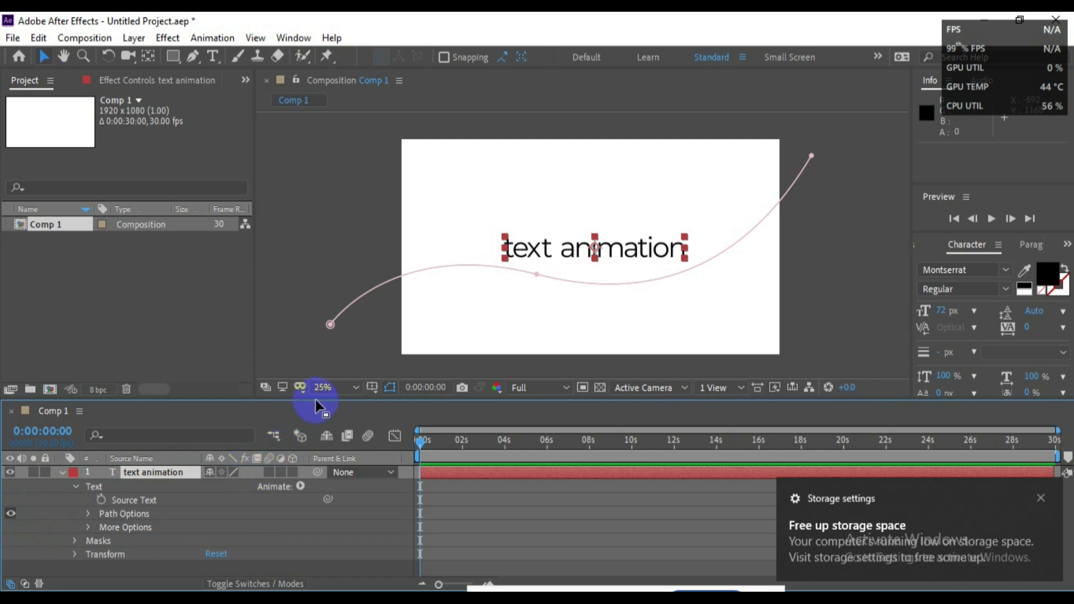
left_click_drag(320, 399, 324, 351)
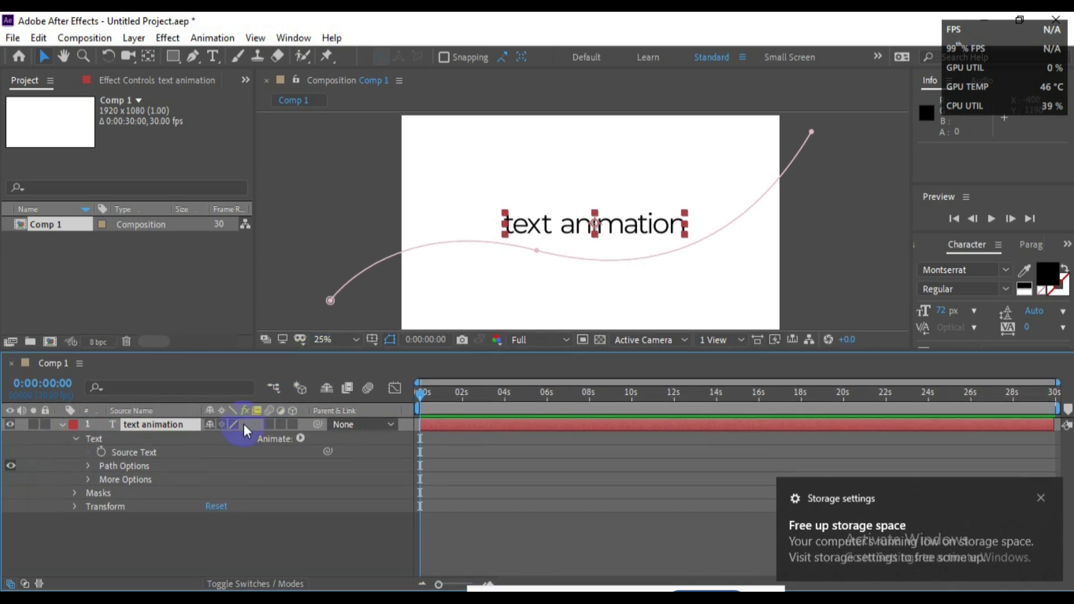
left_click(74, 493)
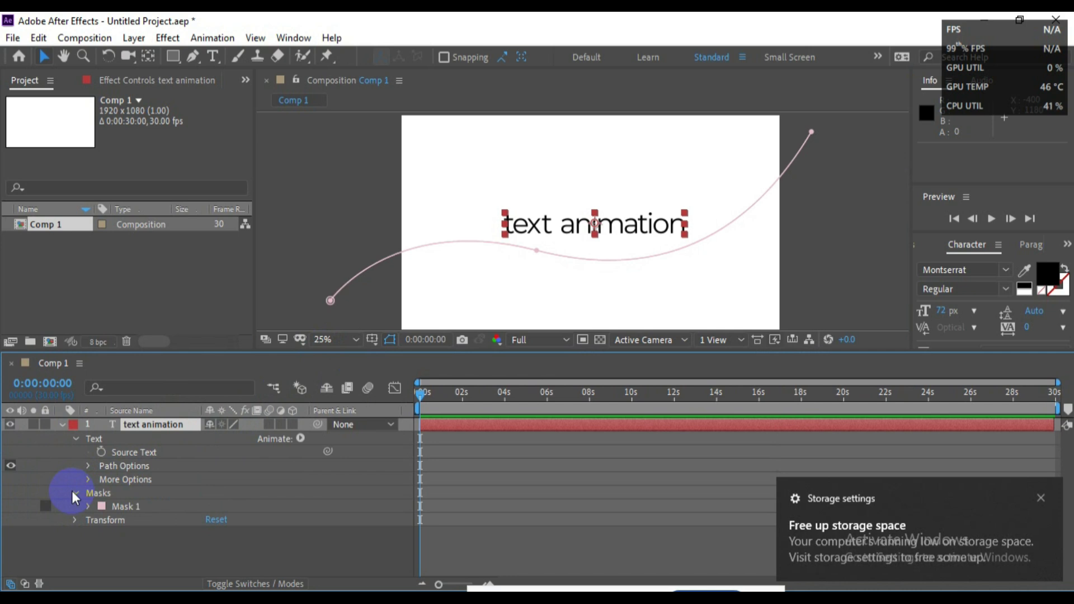
left_click(75, 493)
left_click(87, 480)
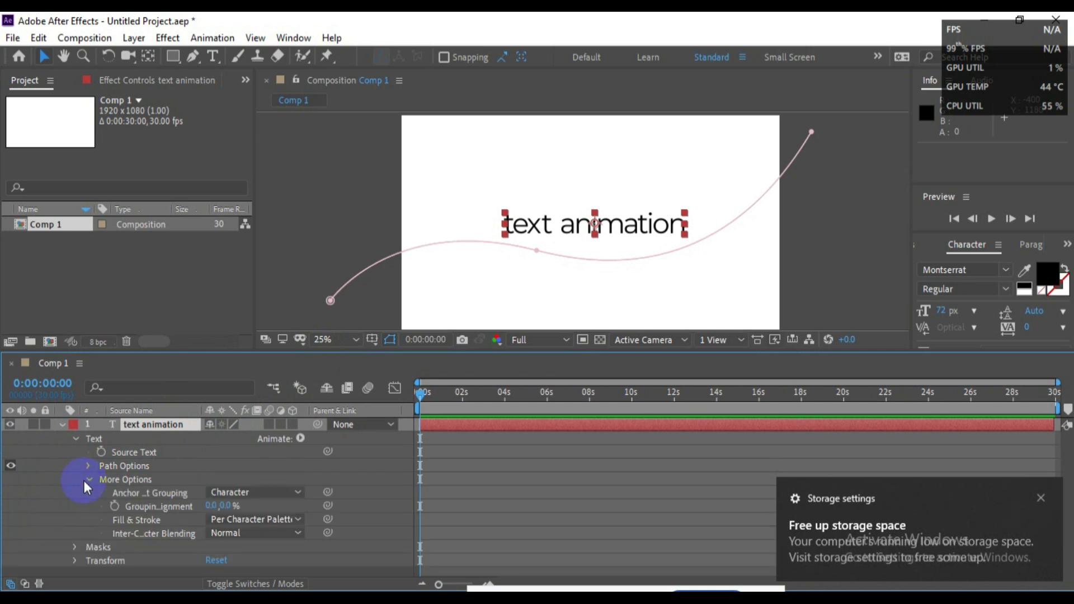
left_click(87, 479)
left_click(88, 466)
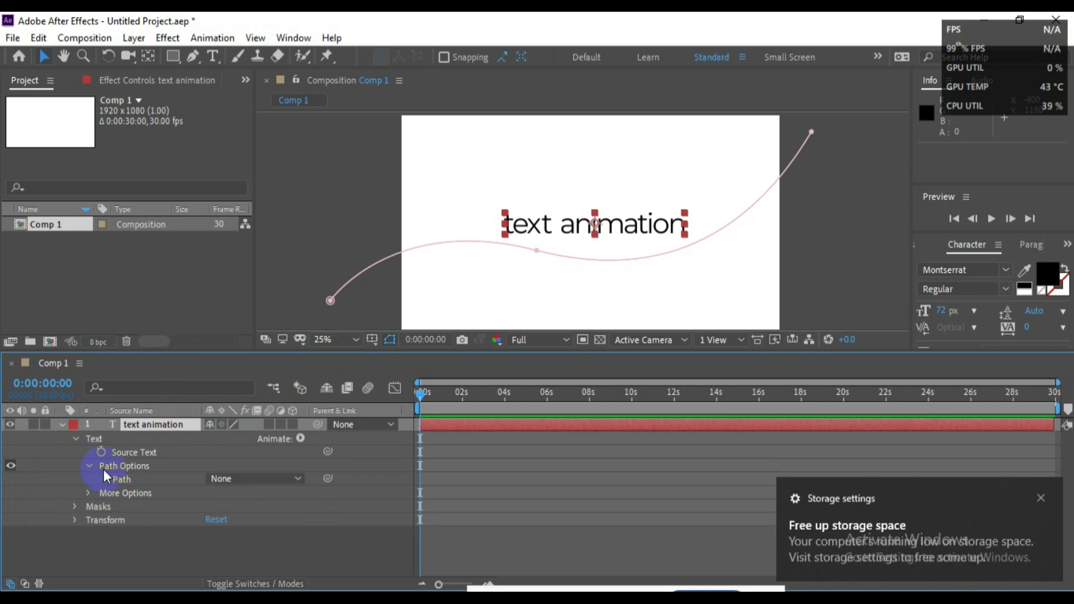
left_click(246, 479)
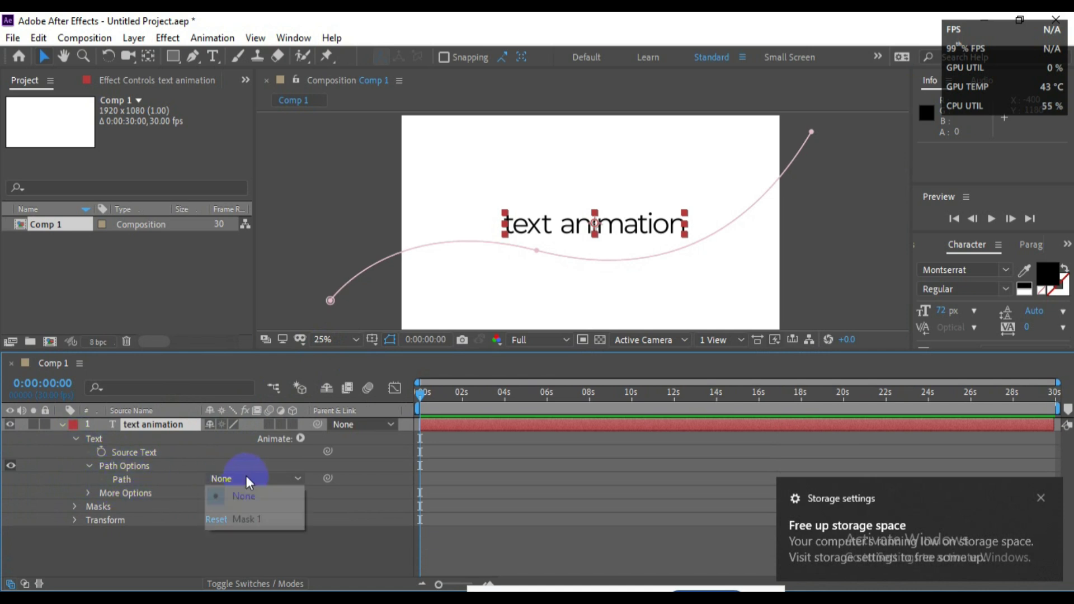
left_click(250, 515)
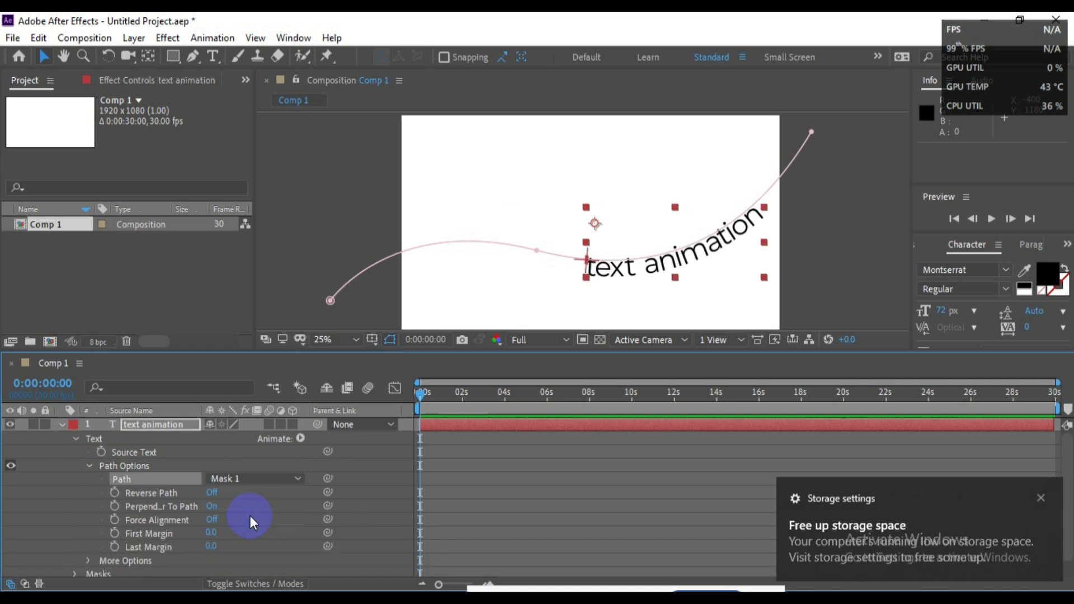
Step: Dismiss the storage notification and set the path's First Margin to -630 at 0:00:00:00 to place the text before the frame
left_click(1041, 503)
left_click(442, 393)
left_click_drag(442, 395, 394, 412)
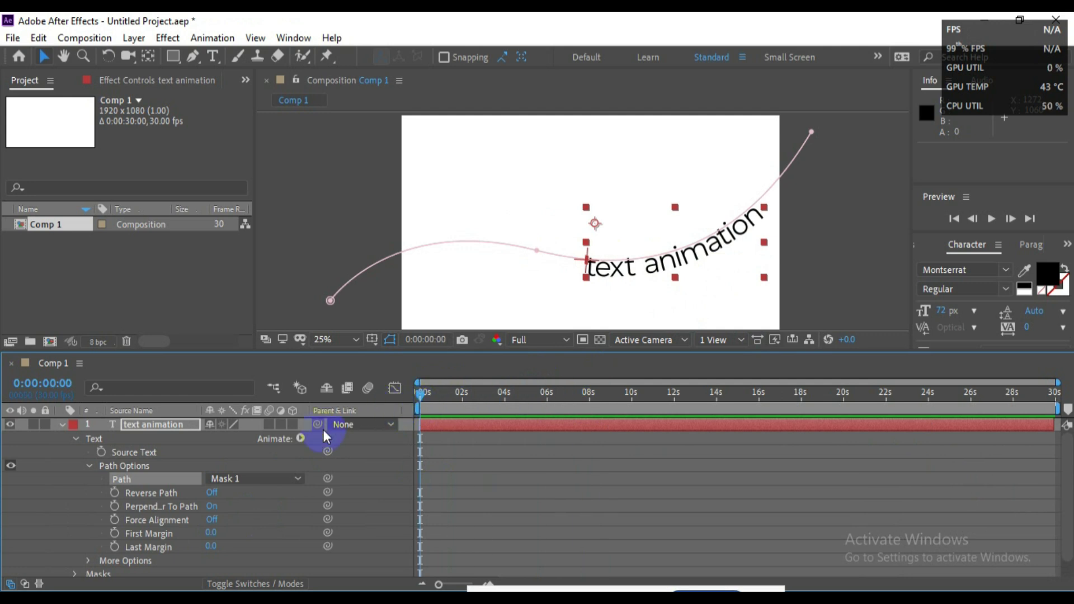
scroll(232, 528, "down", 1)
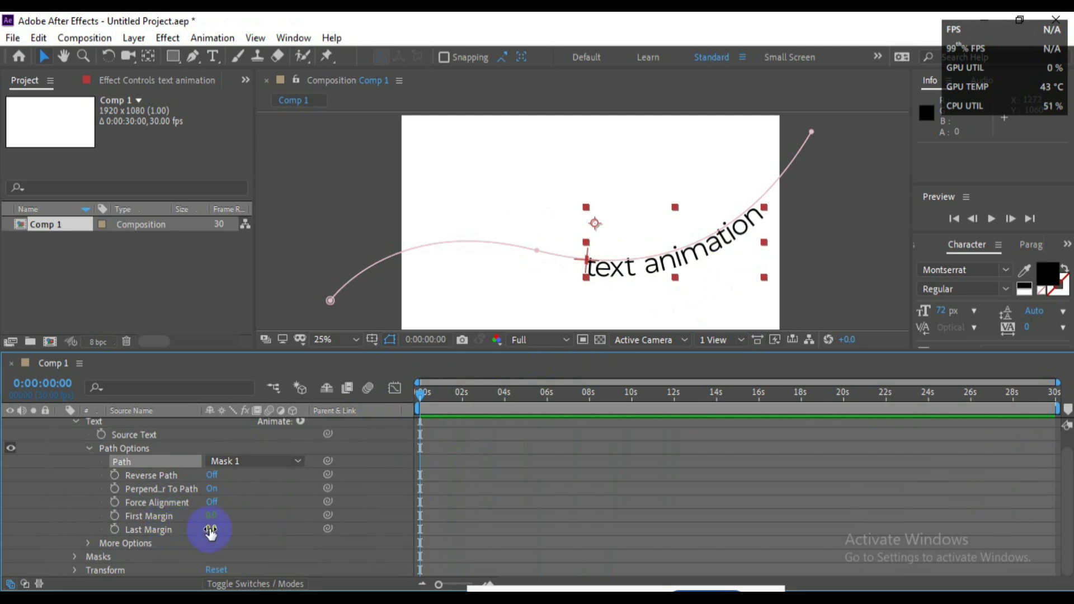
left_click_drag(211, 522, 80, 512)
left_click_drag(223, 523, 116, 528)
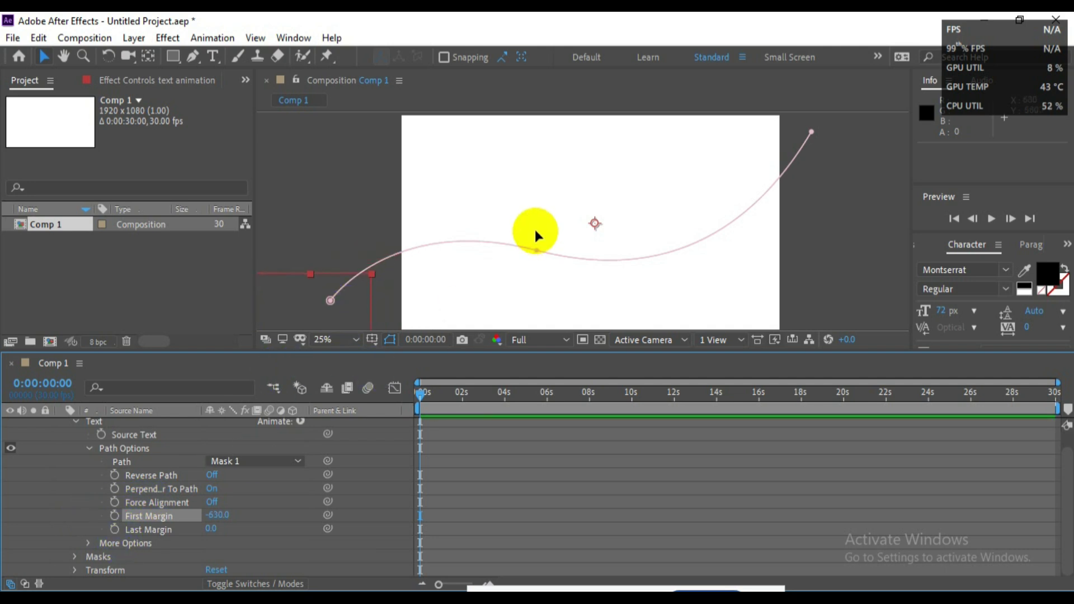
Step: Keyframe First Margin at 0:00:00:00, and set it to 396 at 0:00:02:05
key("comma")
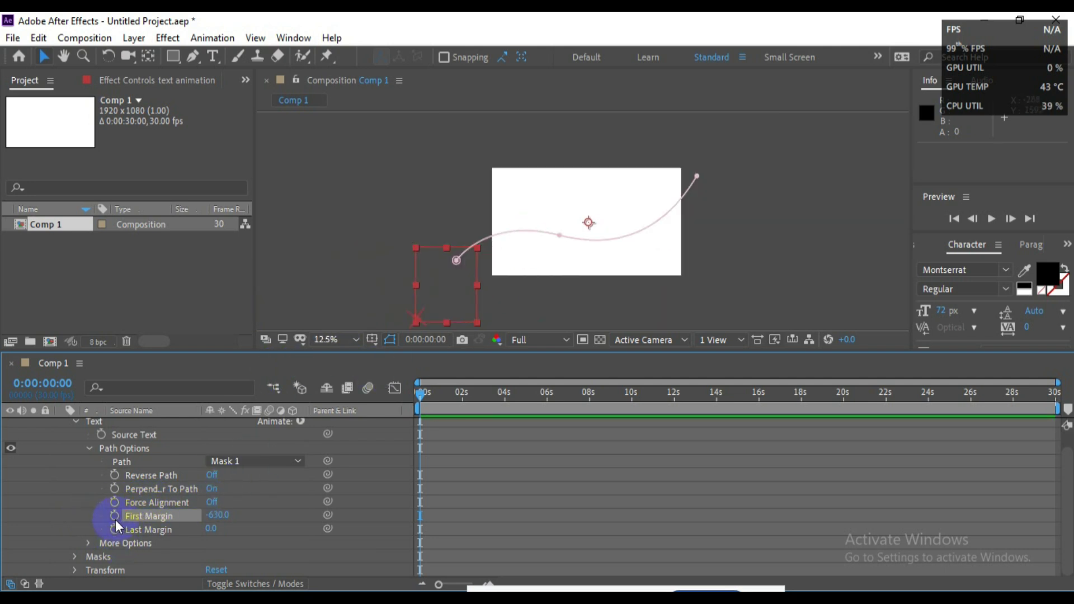
left_click_drag(424, 394, 466, 394)
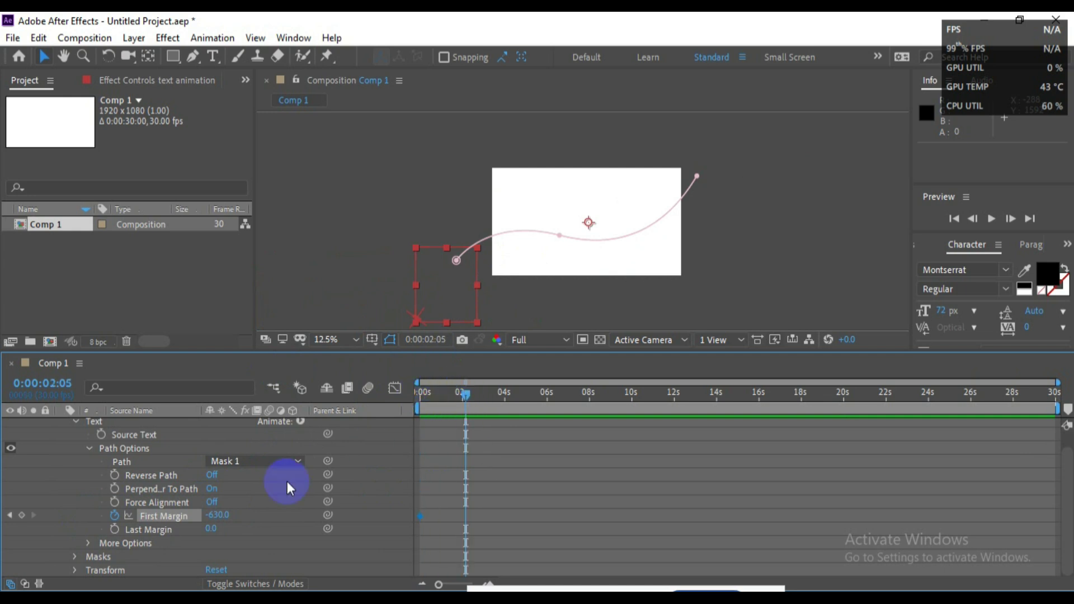
left_click_drag(213, 516, 874, 369)
Step: Preview the text moving along the curved path from the start of the composition
left_click_drag(467, 395, 388, 427)
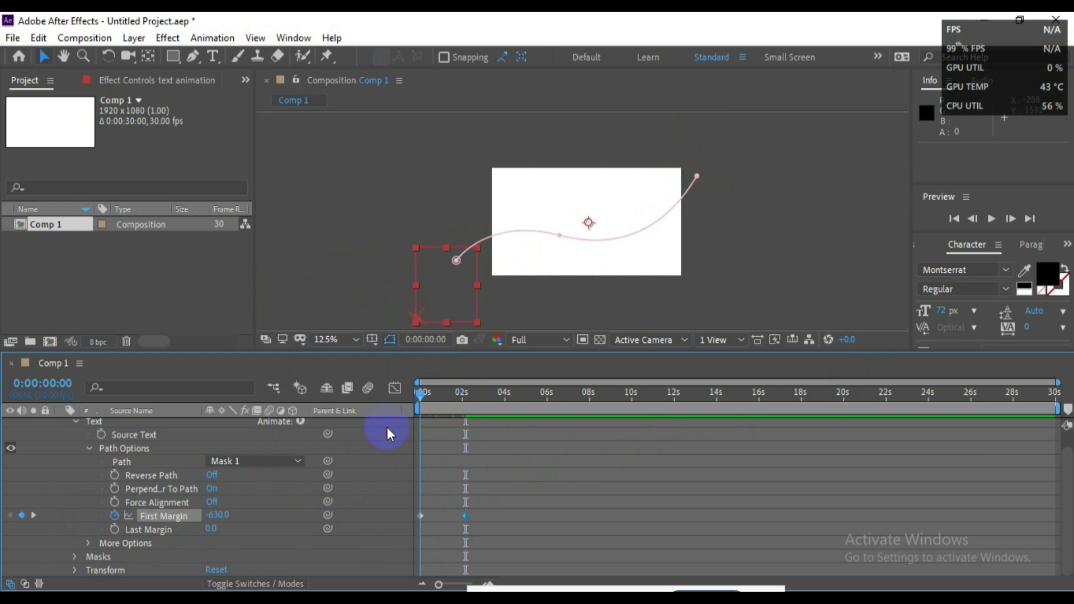
key("period")
key("space")
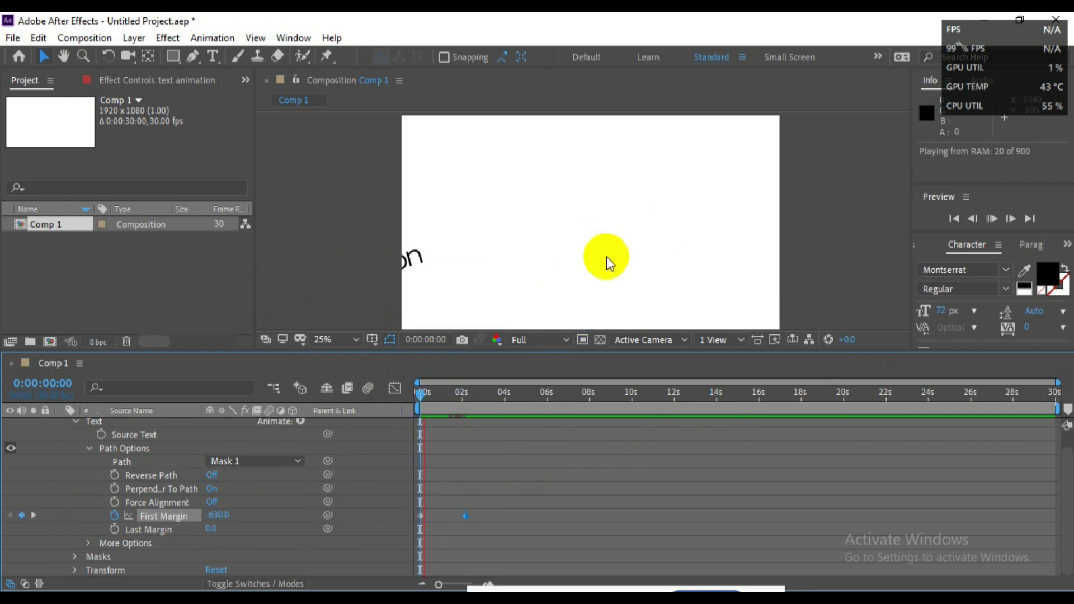
left_click_drag(615, 402, 472, 404)
key("space")
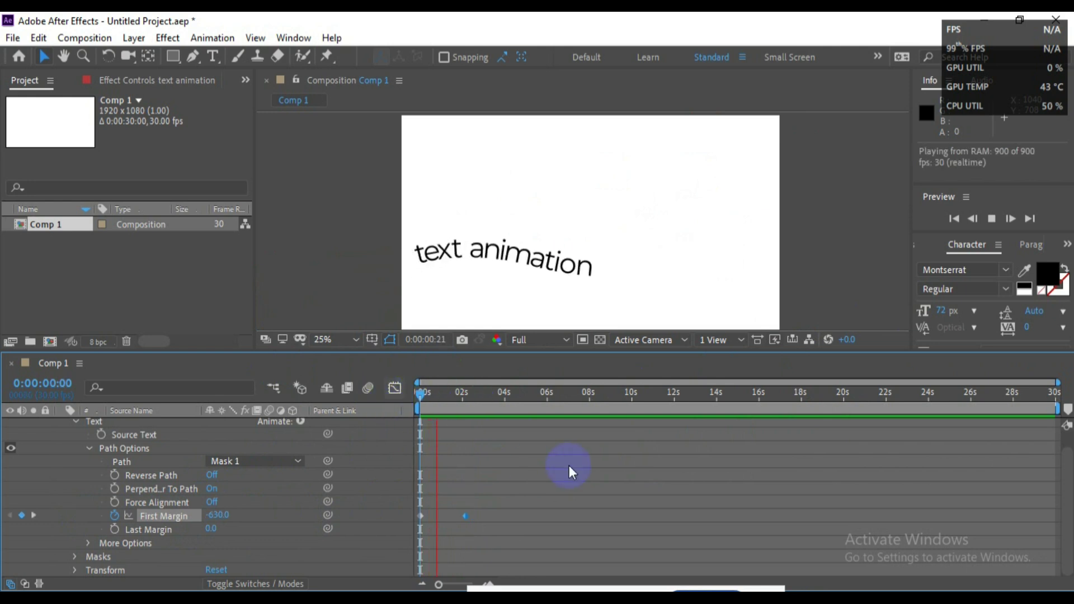
key("space")
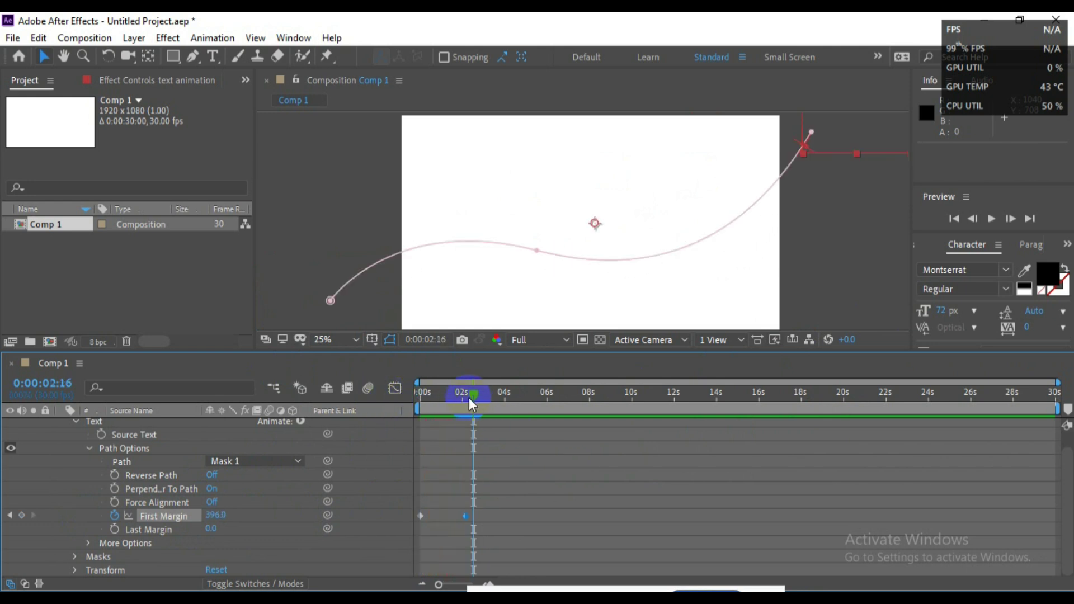
key("space")
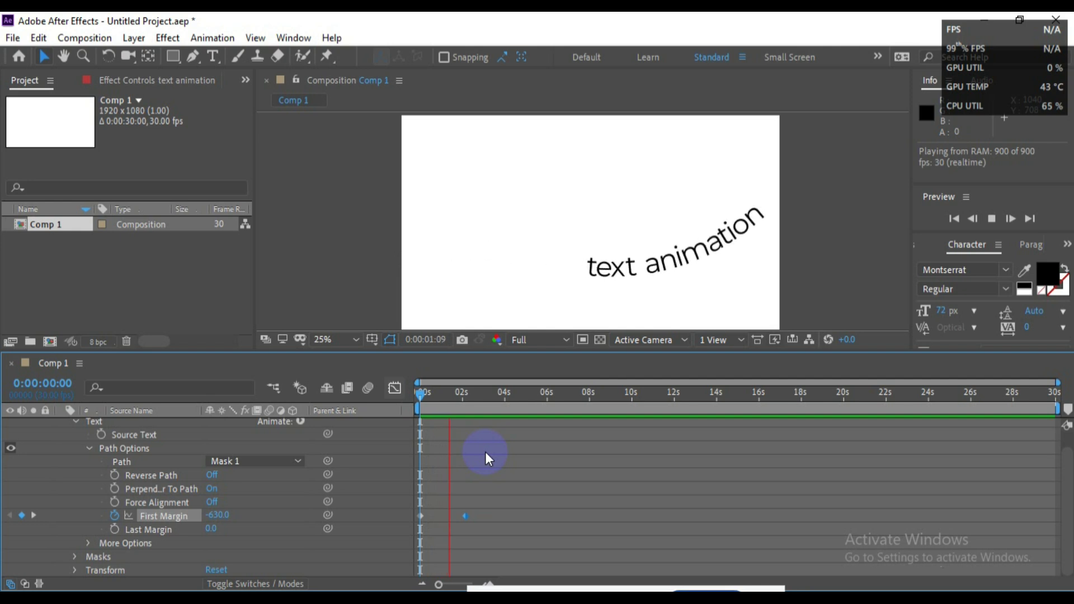
key("space")
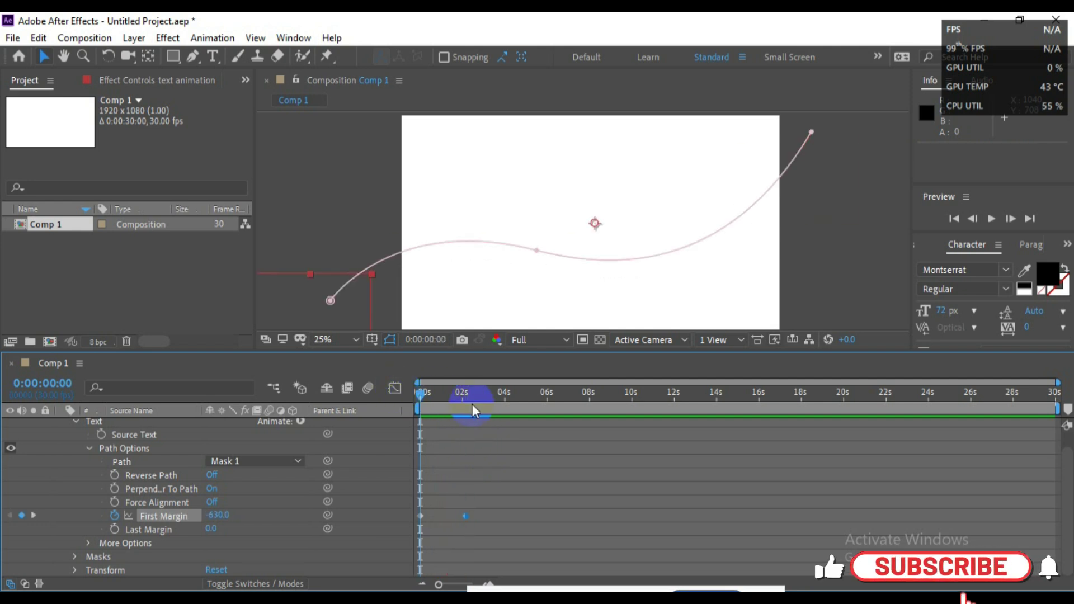
key("space")
left_click(414, 404)
key("space")
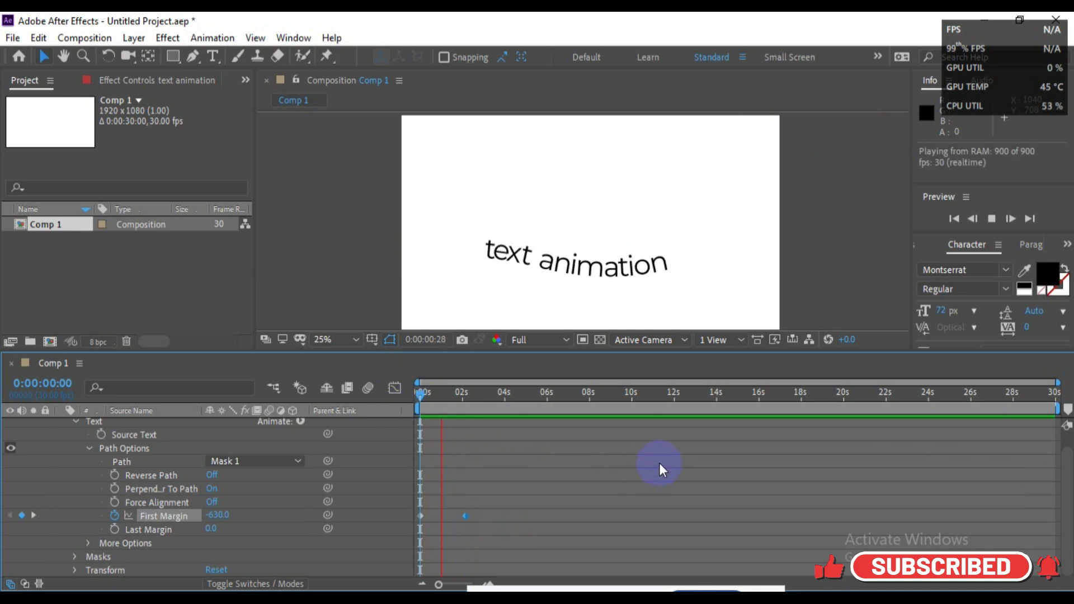
key("space")
Step: Delete all masks from the text animation layer
scroll(150, 460, "up", 2)
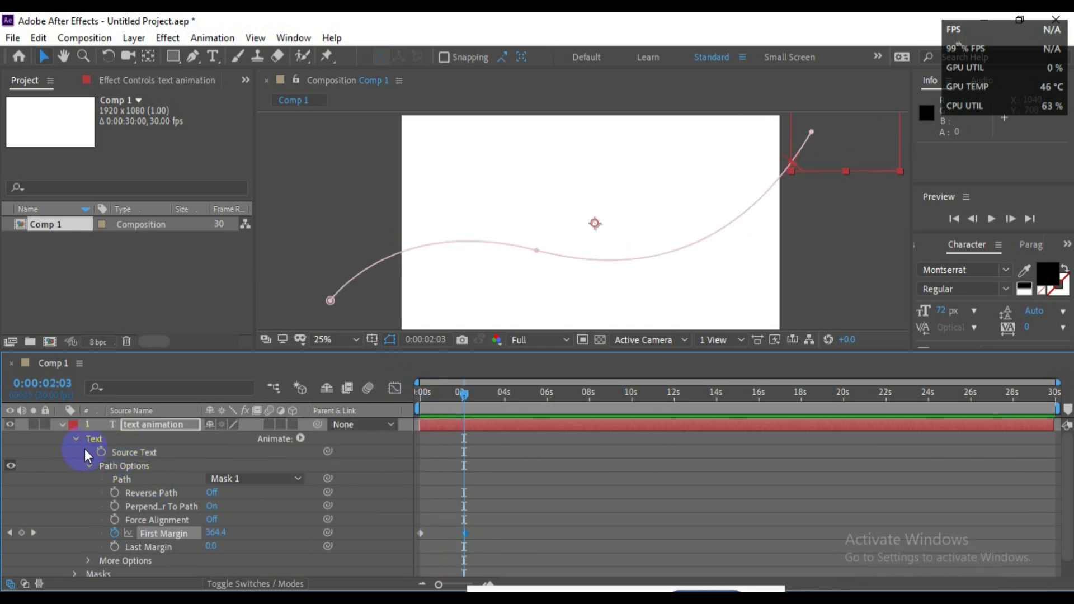
scroll(155, 482, "down", 1)
left_click(101, 557)
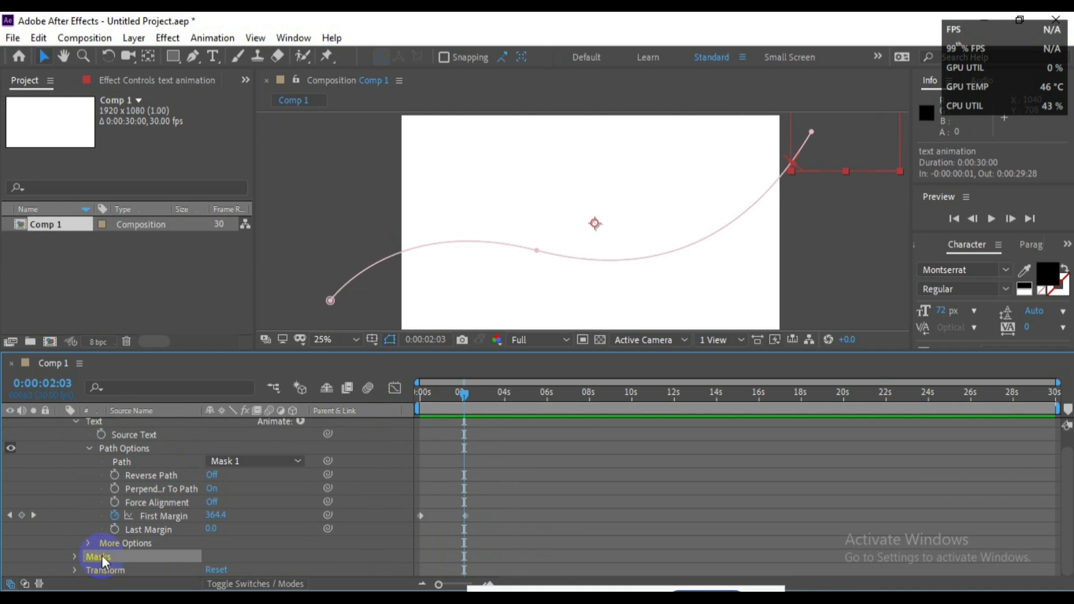
key("Delete")
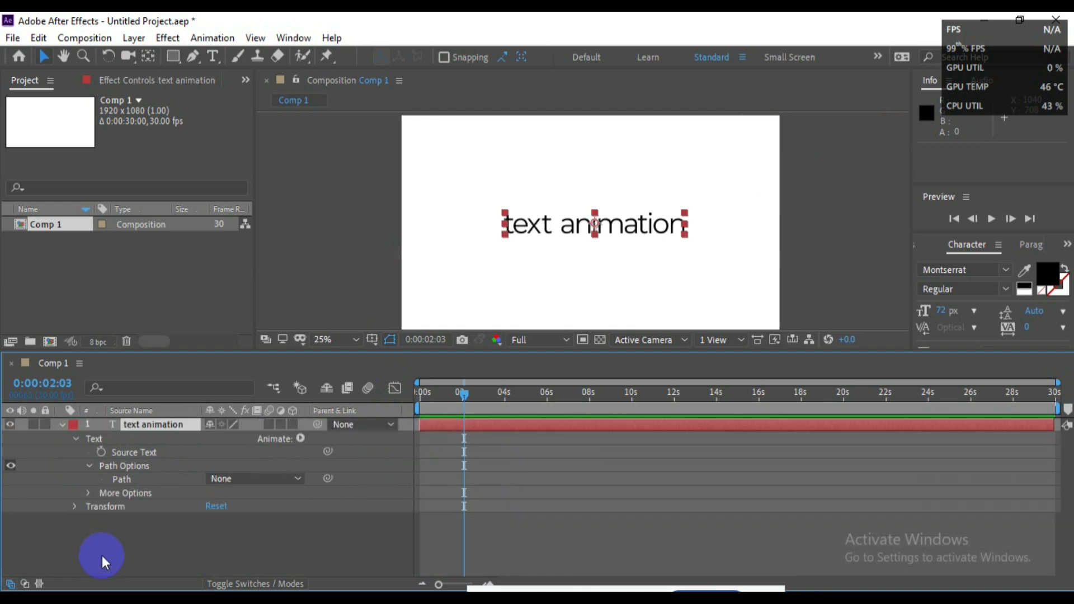
Step: Collapse the text animation layer's properties and return the playhead to 0:00:00:00
left_click(211, 472)
left_click(143, 500)
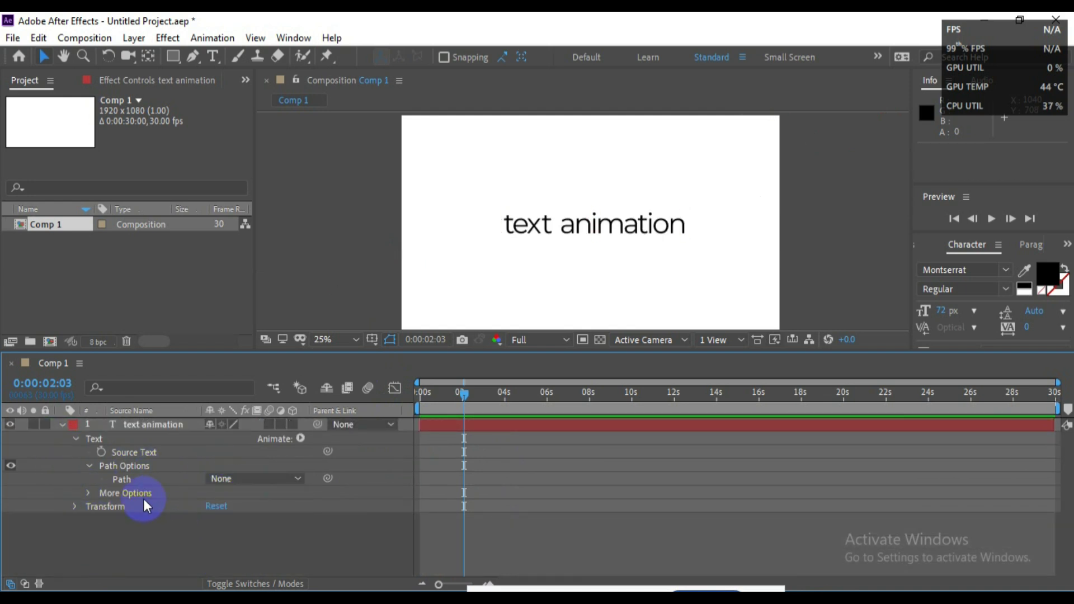
left_click(62, 426)
left_click(226, 517)
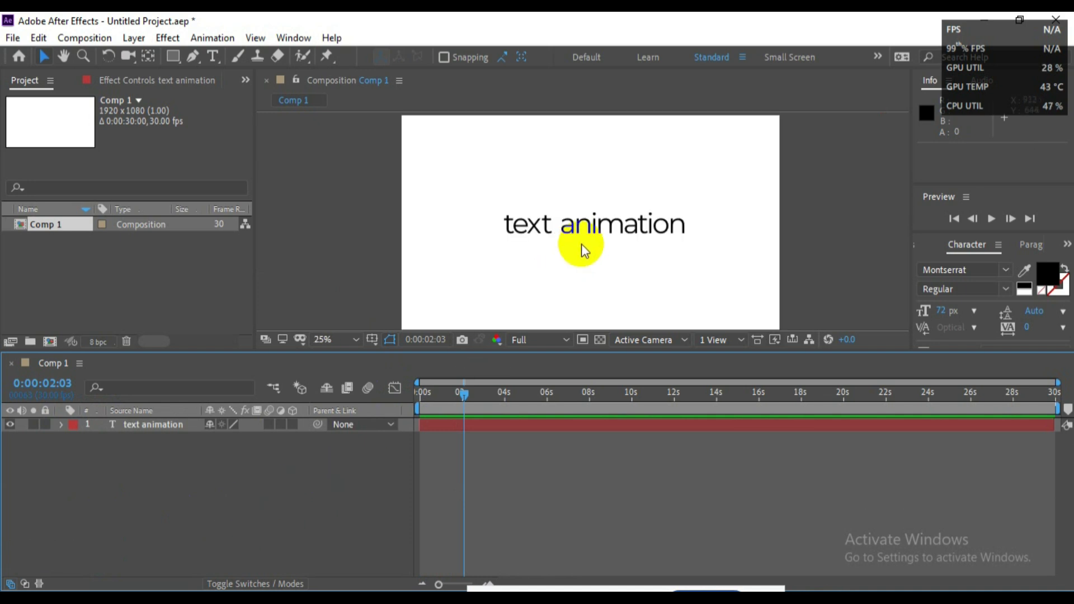
left_click(422, 396)
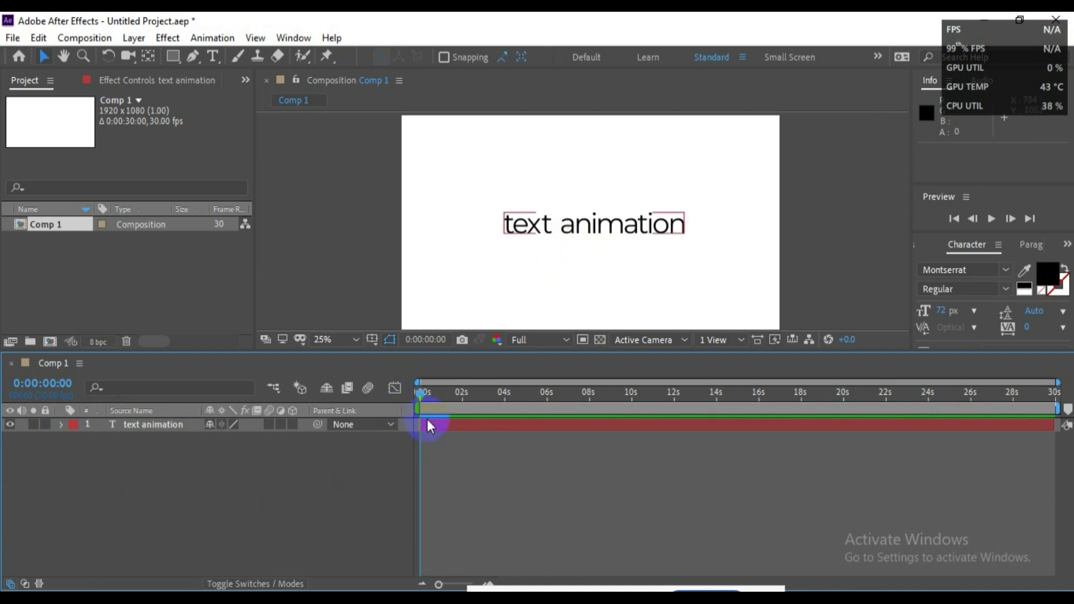
Step: Draw an open six-point zigzag mask path on the text layer with the Pen tool, starting and ending outside the frame
left_click(428, 425)
scroll(605, 264, "down", 1)
scroll(604, 265, "up", 1)
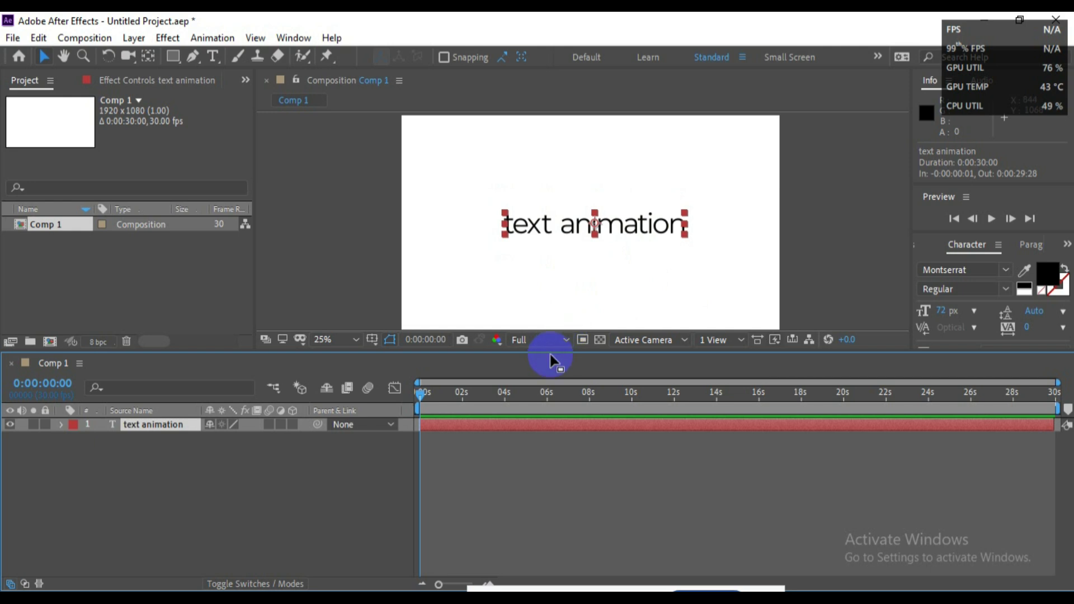
left_click_drag(550, 354, 551, 433)
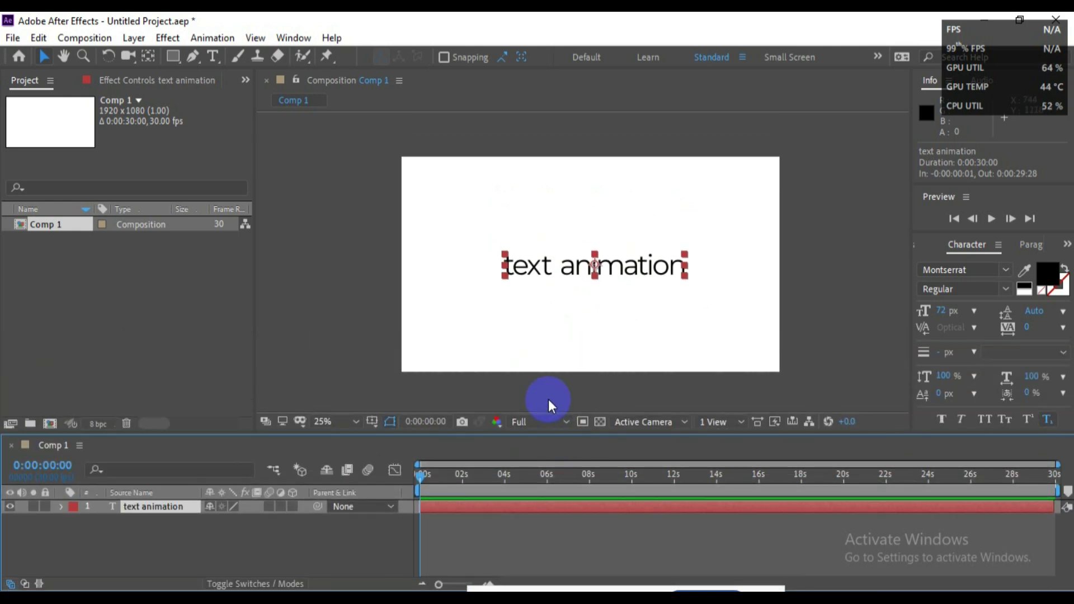
key("g")
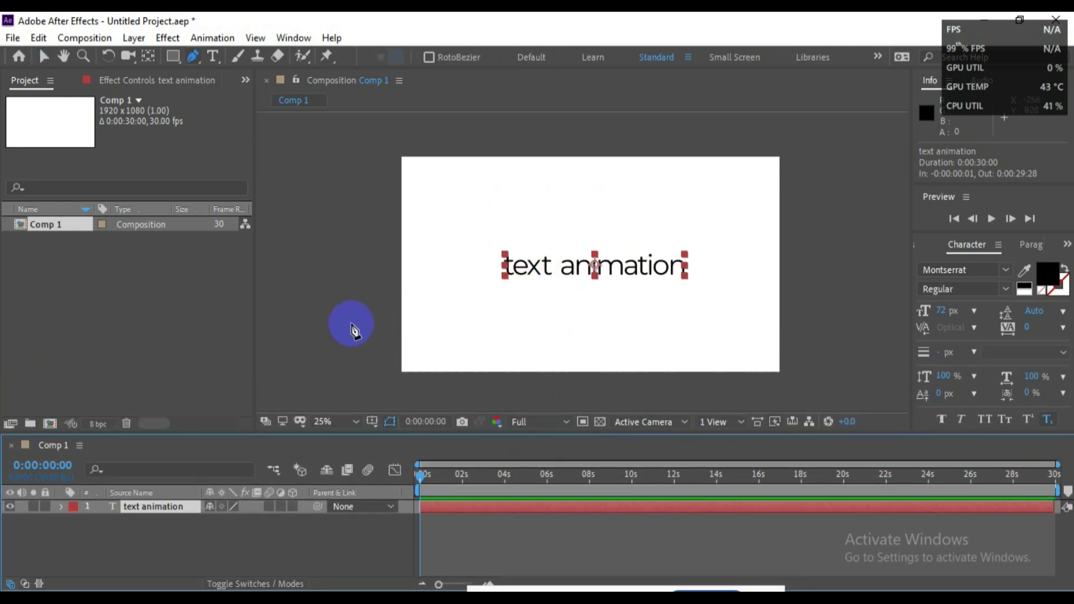
left_click(388, 187)
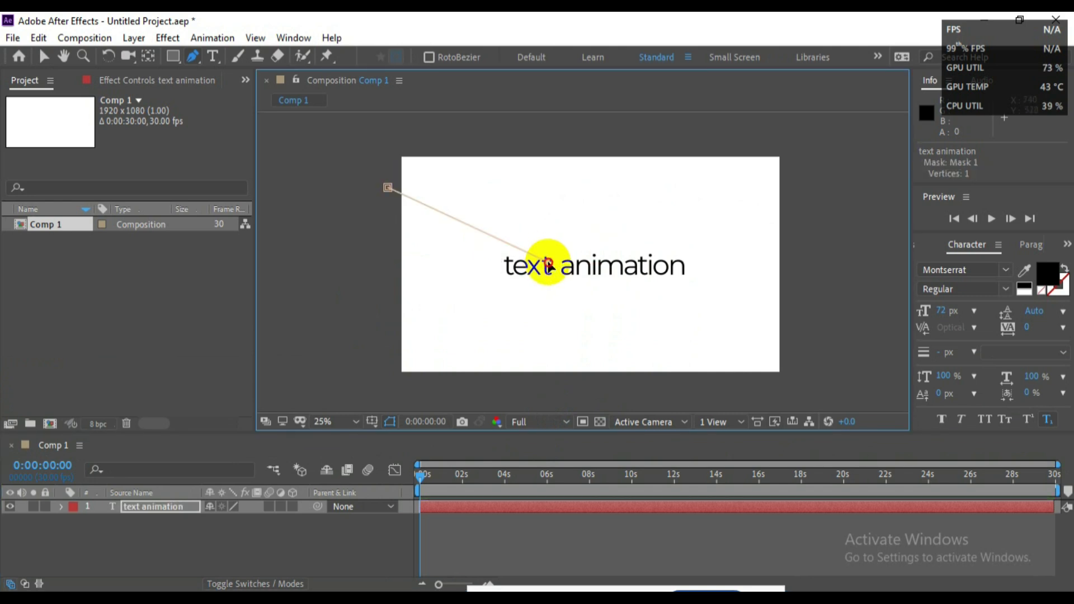
left_click(653, 180)
left_click(736, 289)
left_click(449, 354)
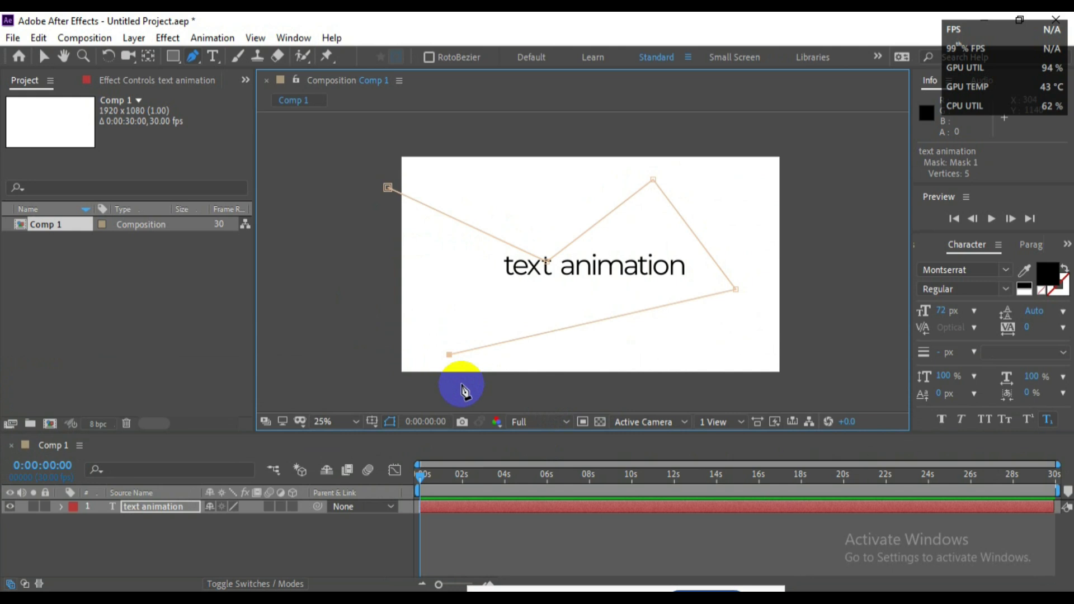
left_click(798, 386)
Step: Undo the path's last point and redraw its end as a smooth curve sweeping below the frame
left_click_drag(620, 294, 626, 251)
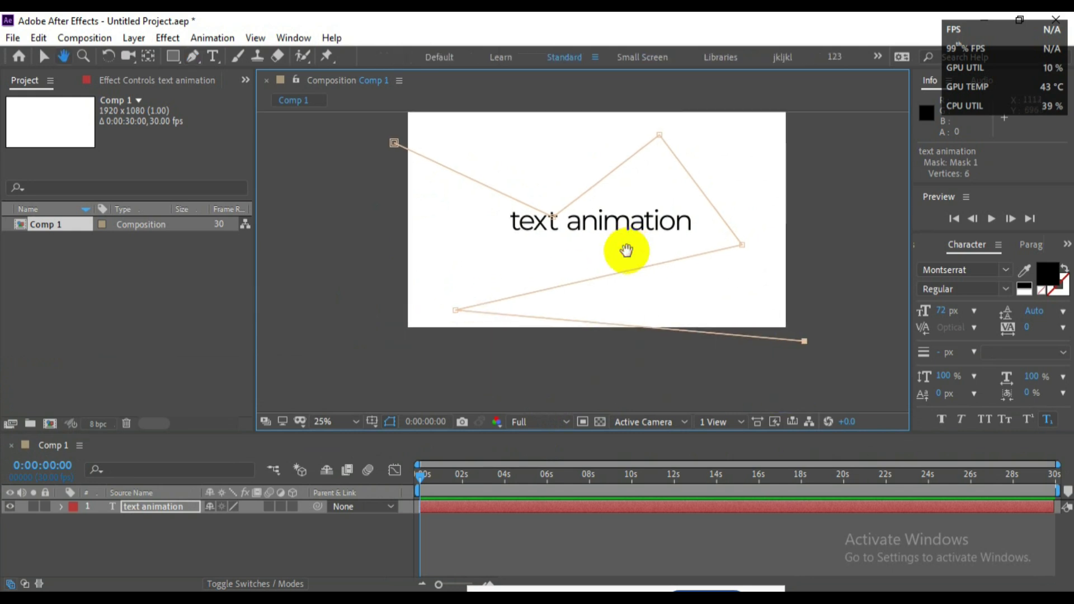
key("ctrl+z")
key("ctrl+z")
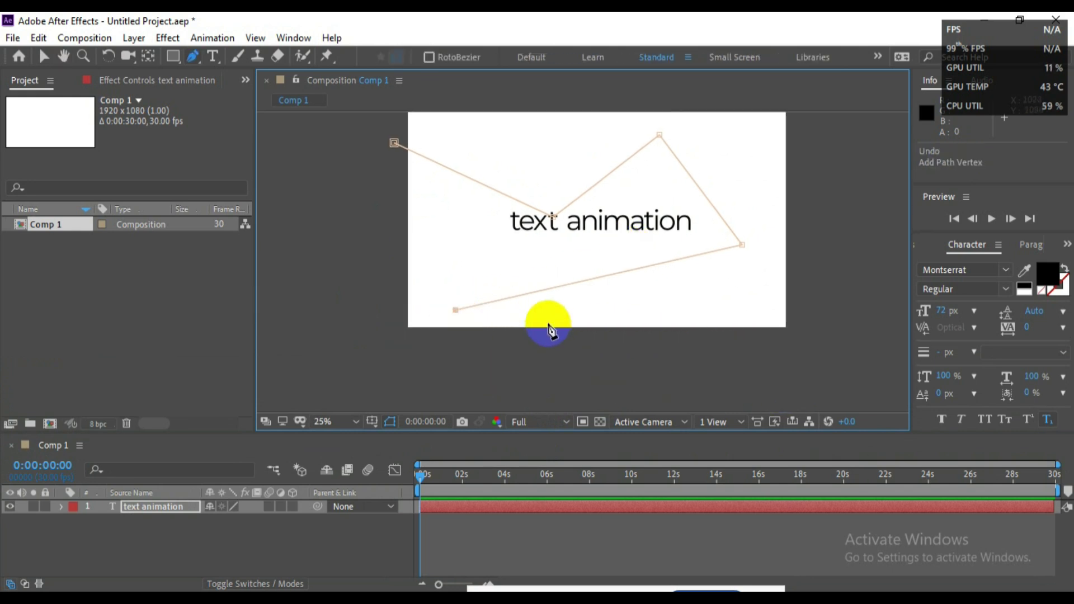
left_click_drag(450, 310, 1006, 317)
key("v")
left_click_drag(661, 284, 659, 310)
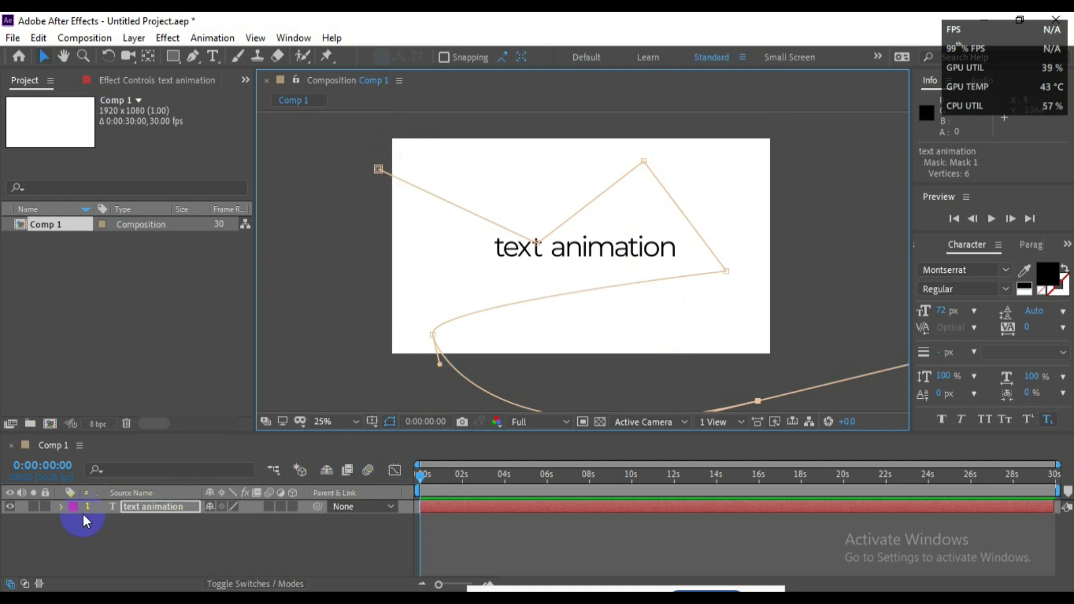
Step: Set the text layer's Path option to Mask 1, keeping the playhead at 0:00:00:00
key("space")
left_click_drag(427, 408, 487, 387)
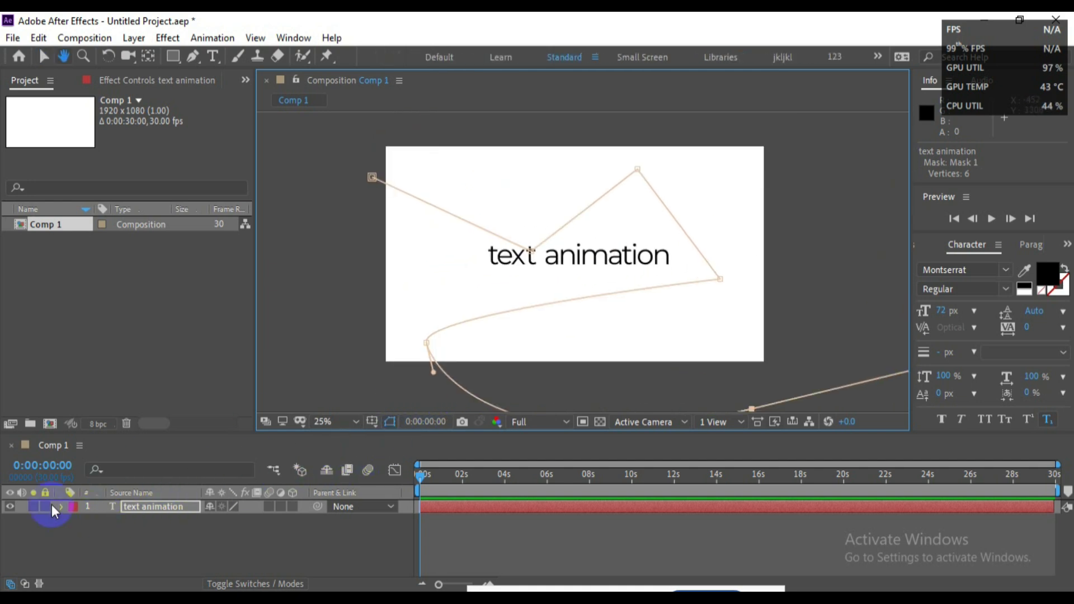
left_click(61, 507)
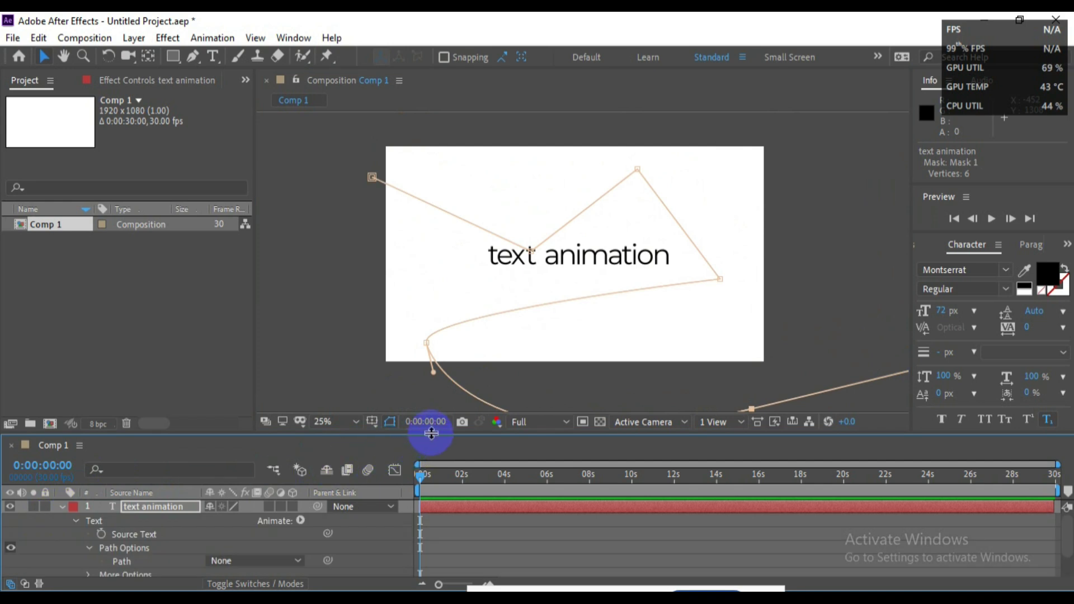
left_click_drag(431, 433, 438, 337)
left_click(257, 465)
left_click(263, 505)
left_click(503, 358)
left_click_drag(421, 383, 350, 376)
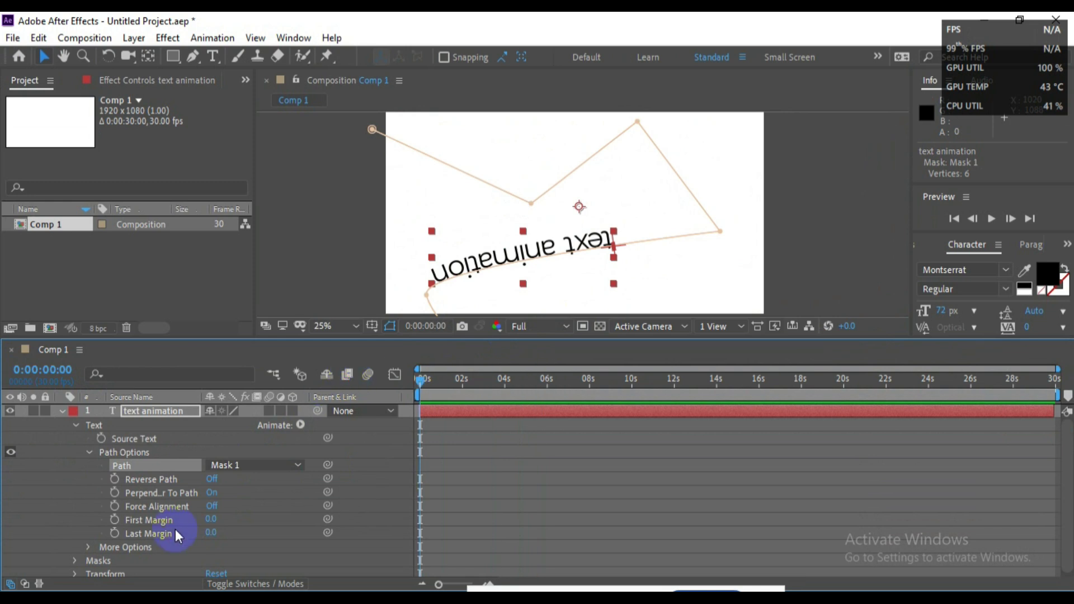
Step: Keyframe First Margin at -1108 at 0:00:00:00, and raise it at 0:00:04:00 to carry the text along the path out of the frame
left_click_drag(211, 519, 121, 517)
left_click(114, 520)
left_click(505, 381)
left_click_drag(218, 519, 355, 506)
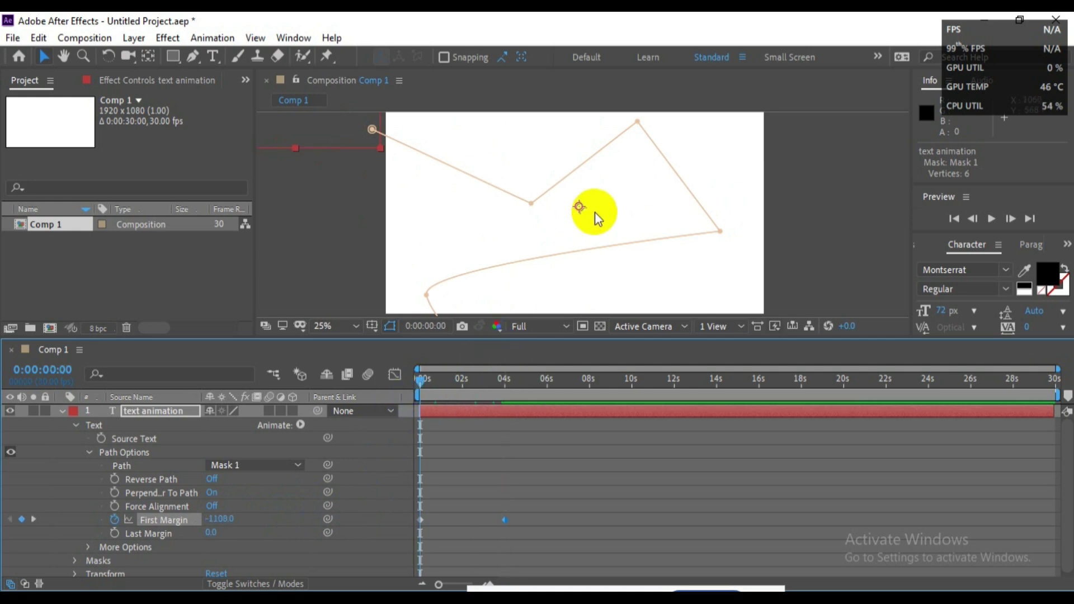
Step: Preview the text travelling along the zigzag path with the whole path in view
scroll(596, 212, "down", 1)
key("space")
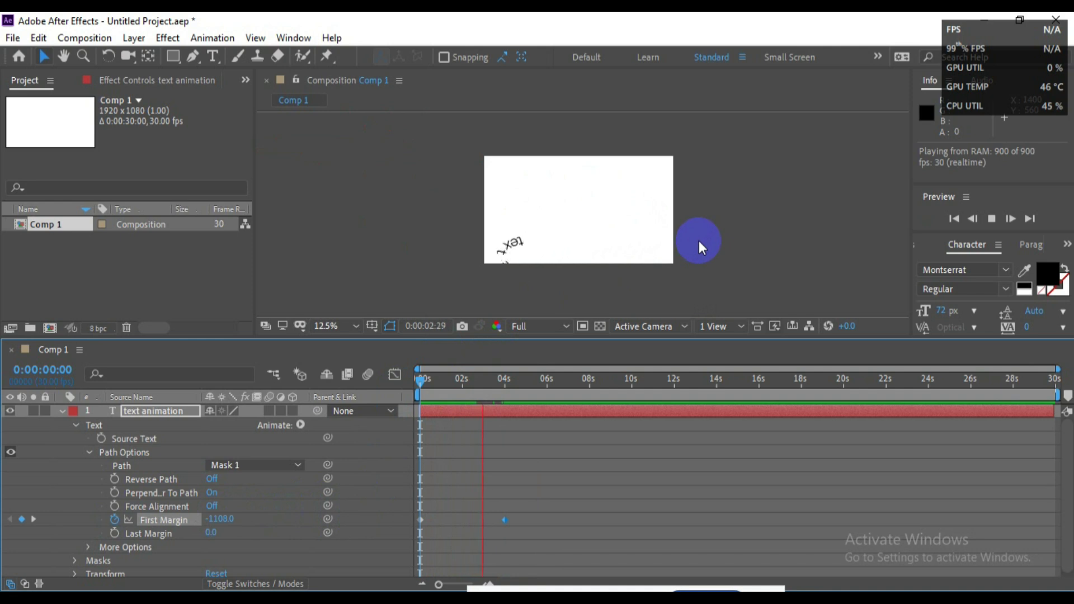
key("space")
Step: Move the ending First Margin keyframe to just before 7 seconds and replay the animation from the start
key("Home")
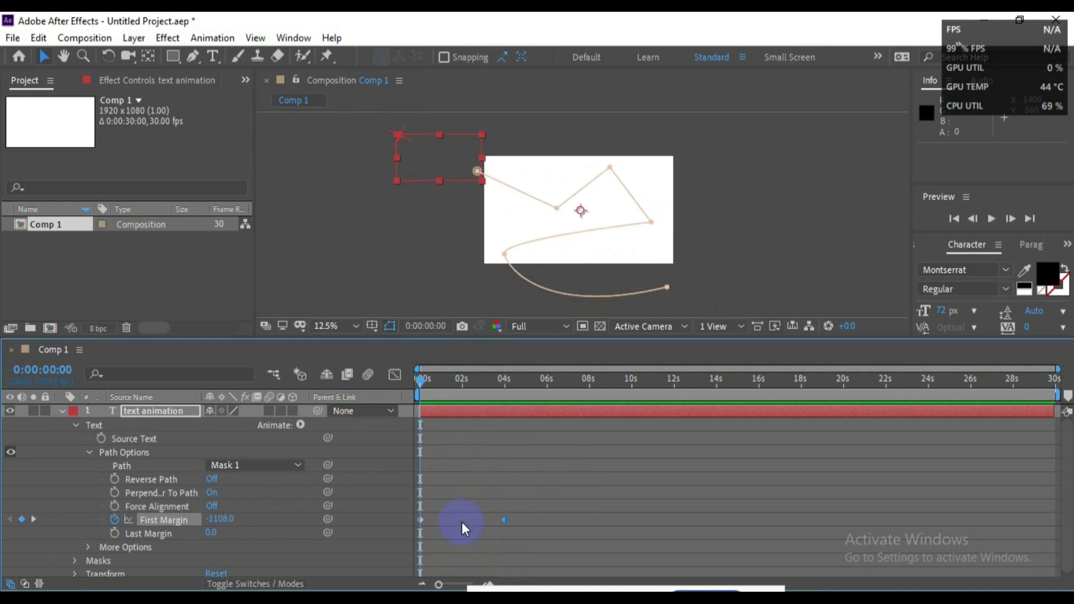
key("space")
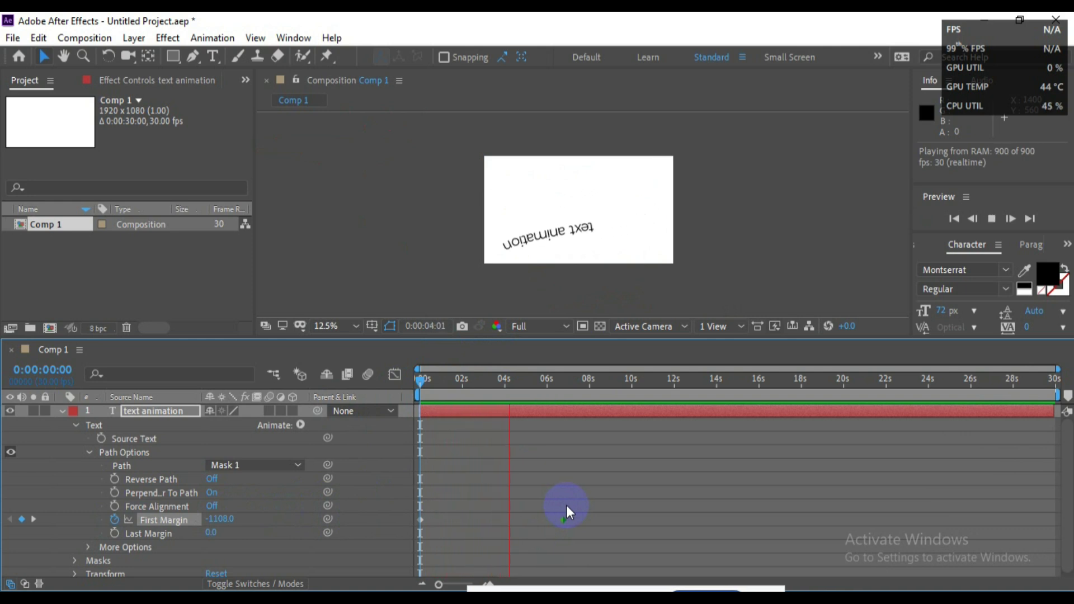
left_click(527, 181)
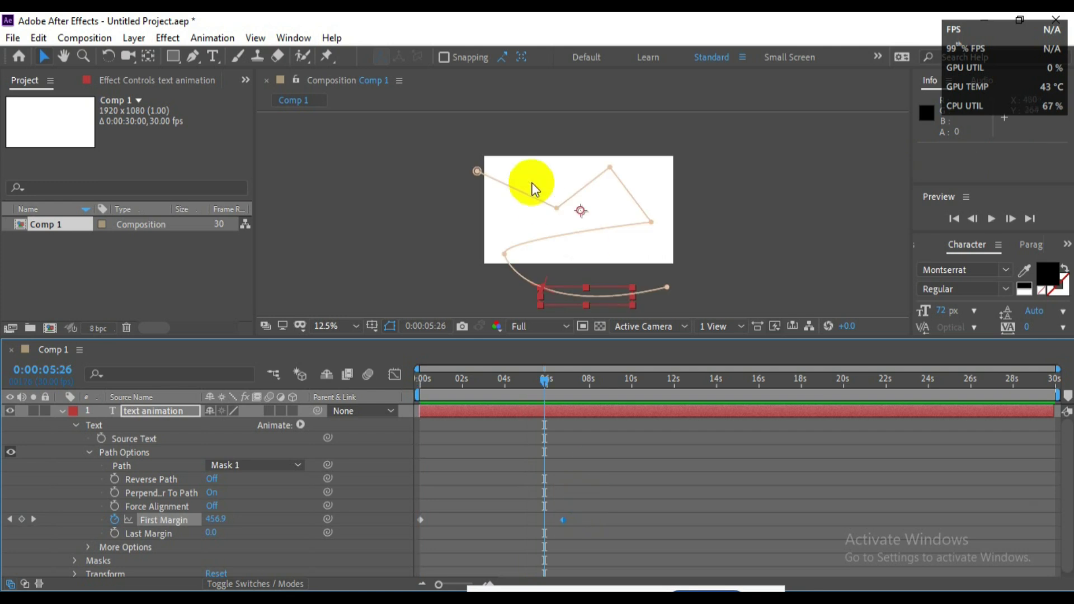
Step: Delete the Masks group from the text animation layer to release the text from the path
left_click_drag(540, 340, 540, 375)
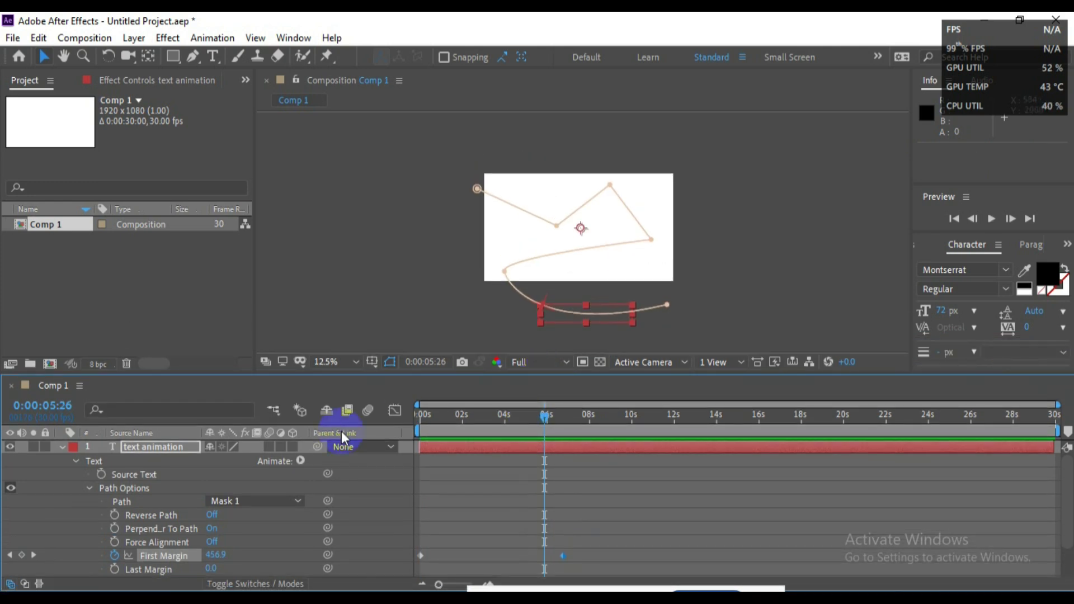
scroll(107, 523, "down", 2)
left_click(105, 554)
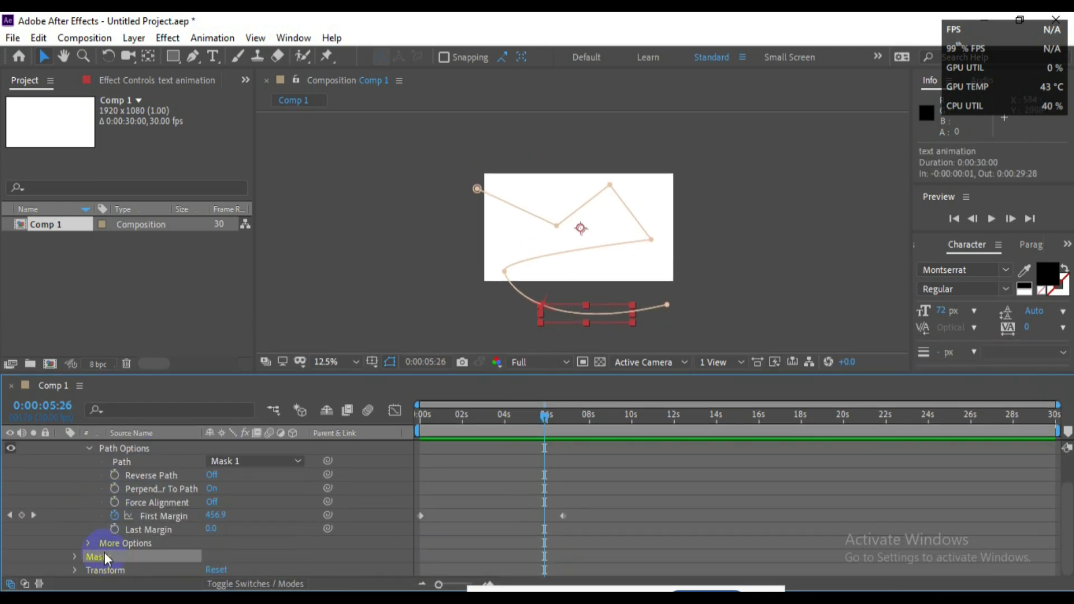
key("Delete")
key("period")
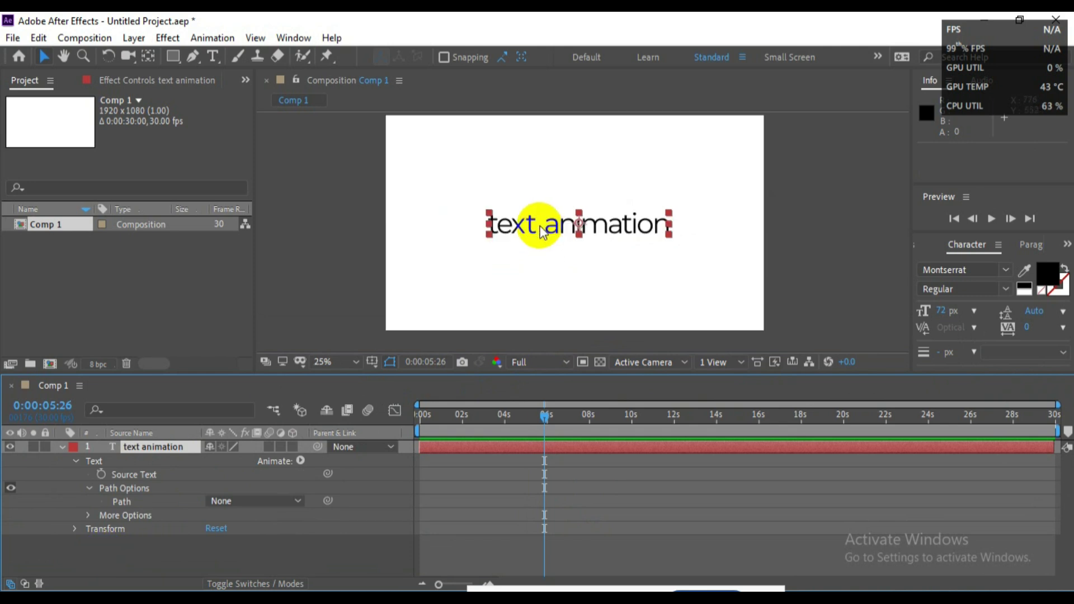
Step: Draw a circular mask over the middle of the text on the text animation layer with the Ellipse tool
left_click(170, 61)
left_click_drag(170, 64, 227, 94)
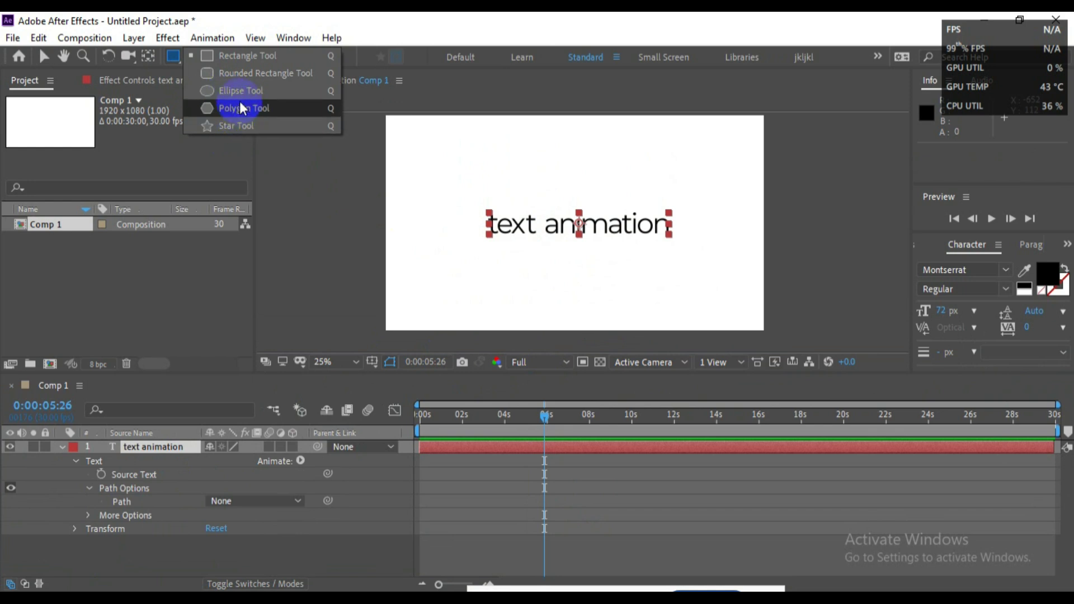
left_click(238, 95)
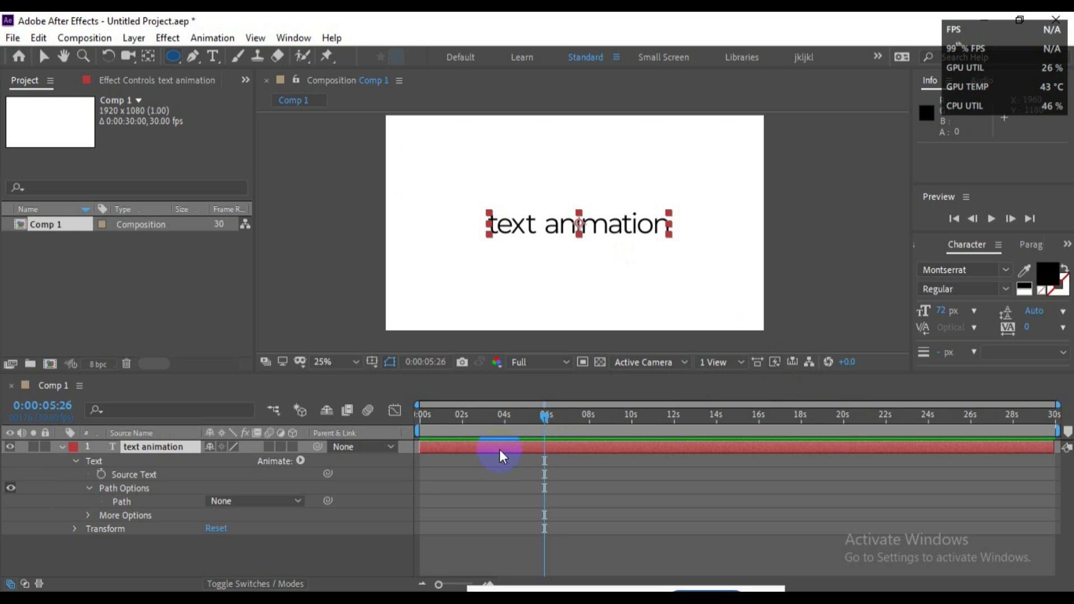
left_click(457, 449)
left_click_drag(562, 431, 408, 432)
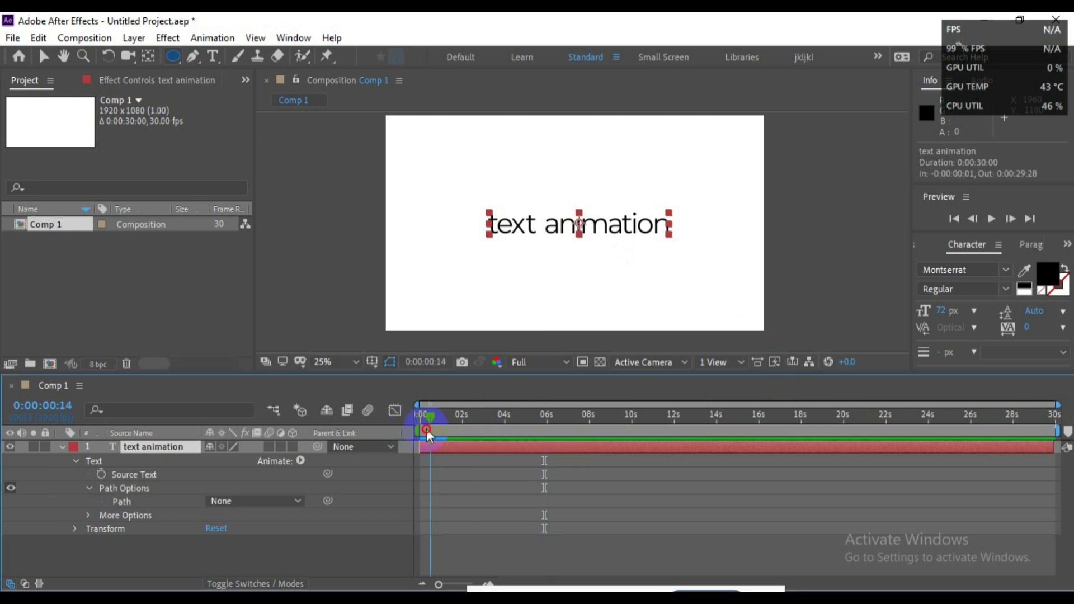
left_click_drag(487, 199, 631, 259)
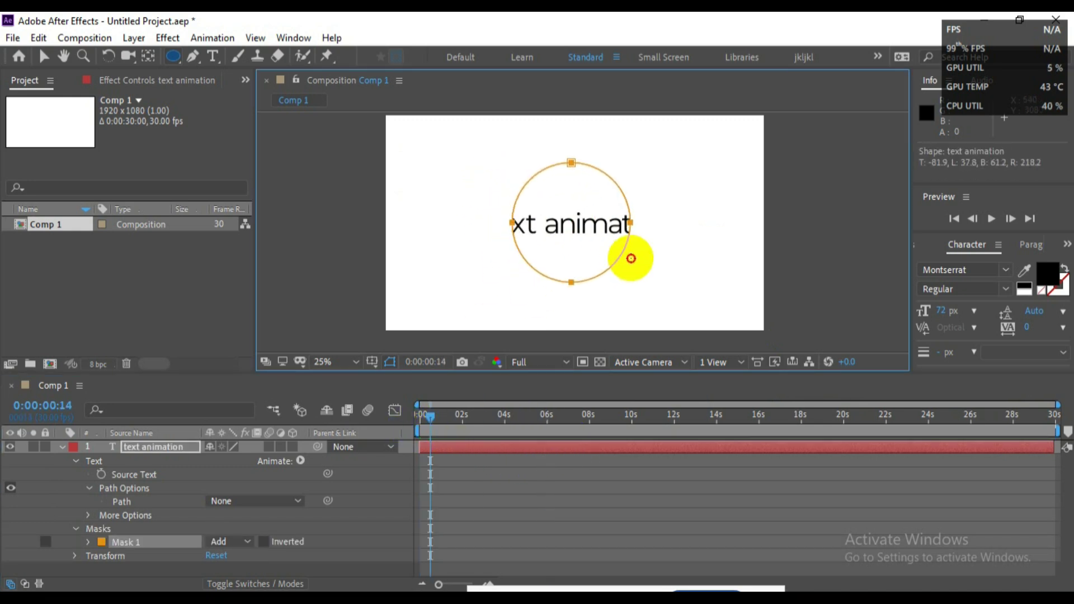
key("space")
key("space")
Step: Set the text's Path option to the circular Mask 1 and return the playhead to 0:00:00:00
left_click_drag(442, 418, 426, 429)
left_click(237, 501)
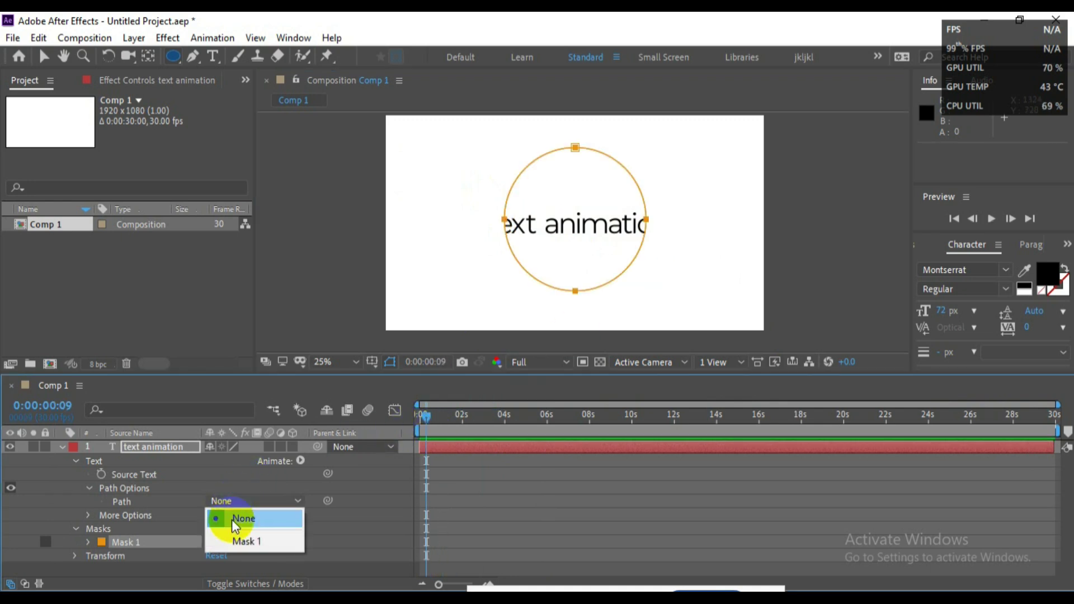
left_click(232, 520)
left_click_drag(447, 412, 356, 424)
Step: Keyframe First Margin at -330 at 0:00:00:00, and set it to 1330 at 0:00:03:00 to rotate the text around the circle
left_click_drag(214, 558, 151, 555)
left_click_drag(34, 570, 13, 579)
left_click(115, 555)
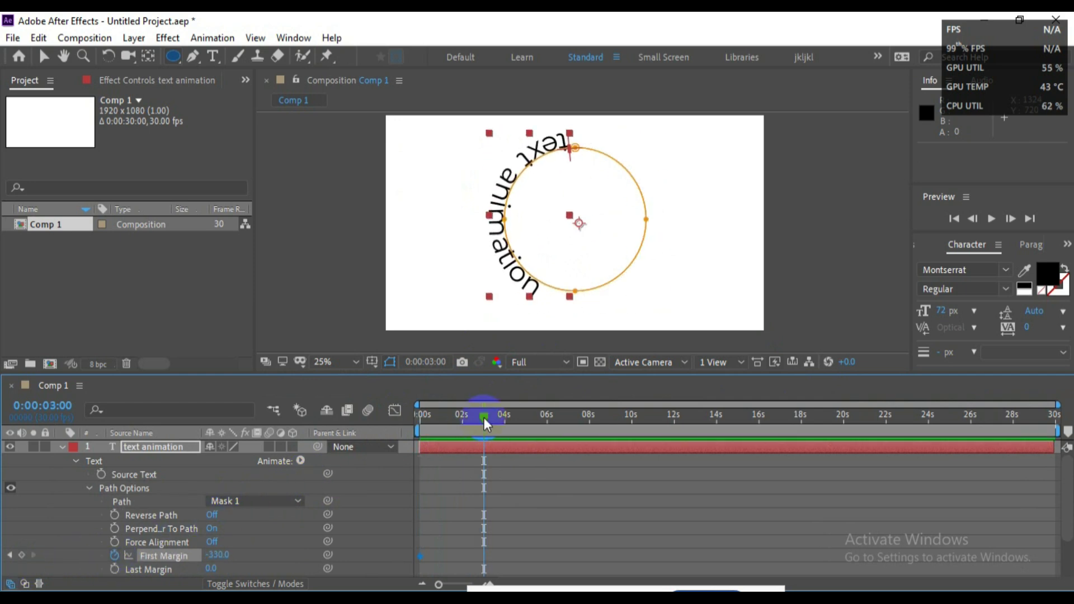
left_click_drag(229, 554, 2, 260)
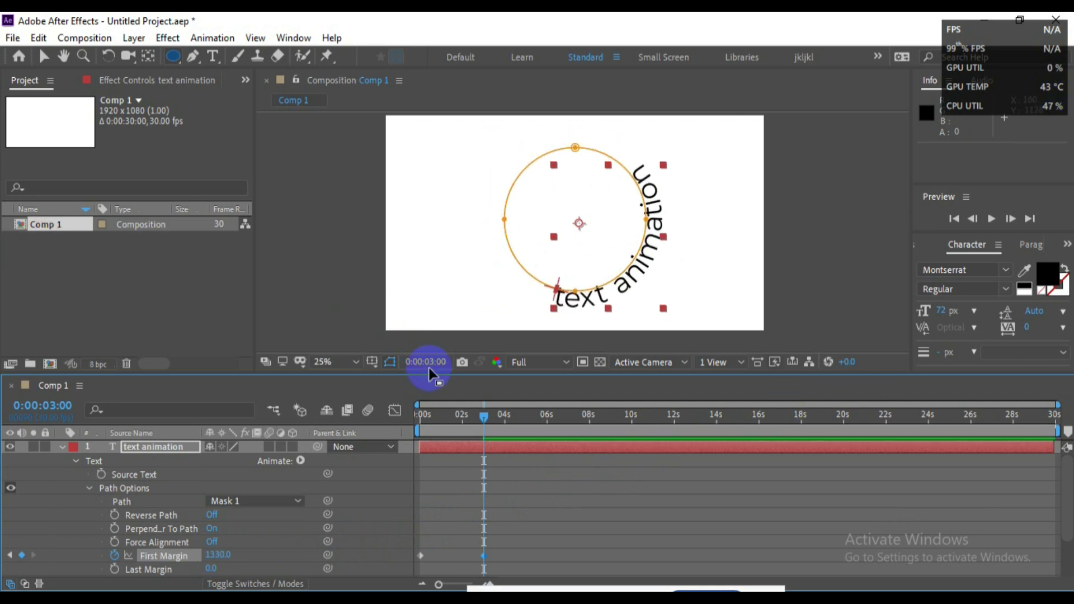
Step: Preview the text circling the round mask from the start of the composition
left_click_drag(485, 416, 337, 433)
key("space")
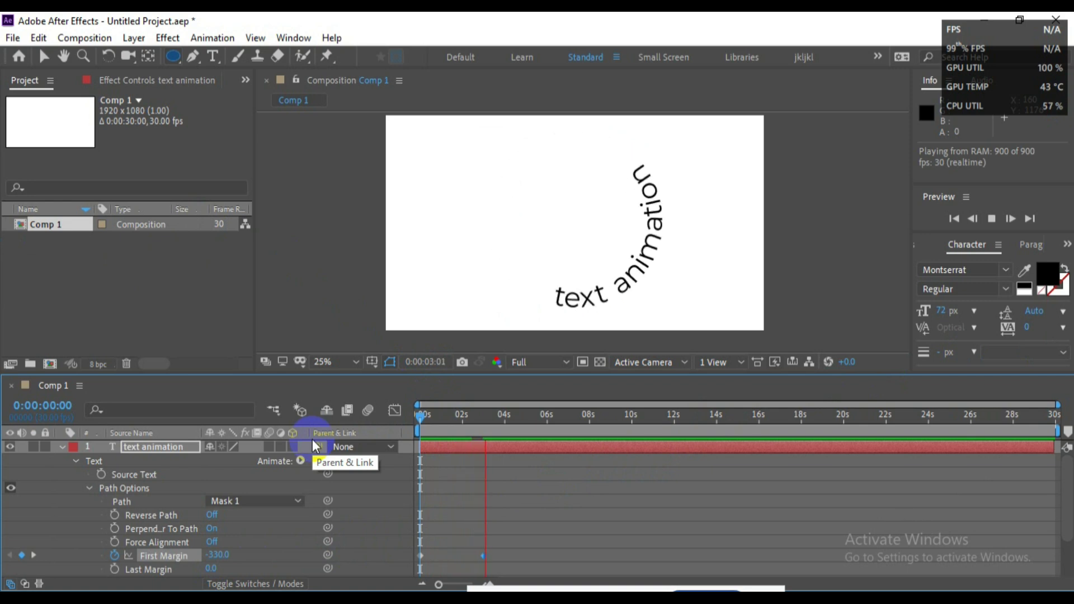
key("space")
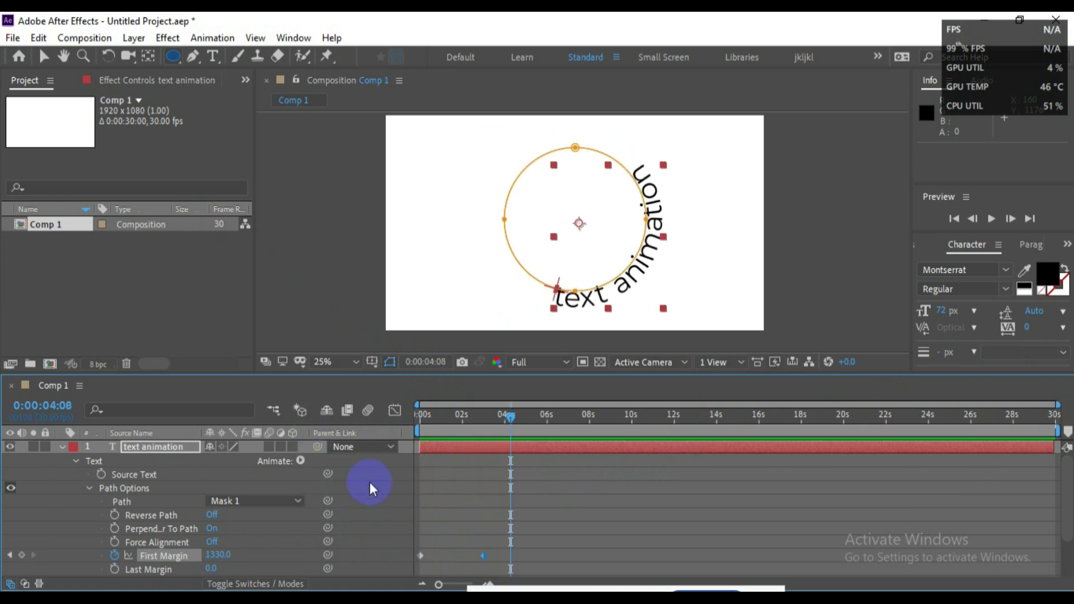
key("Home")
key("space")
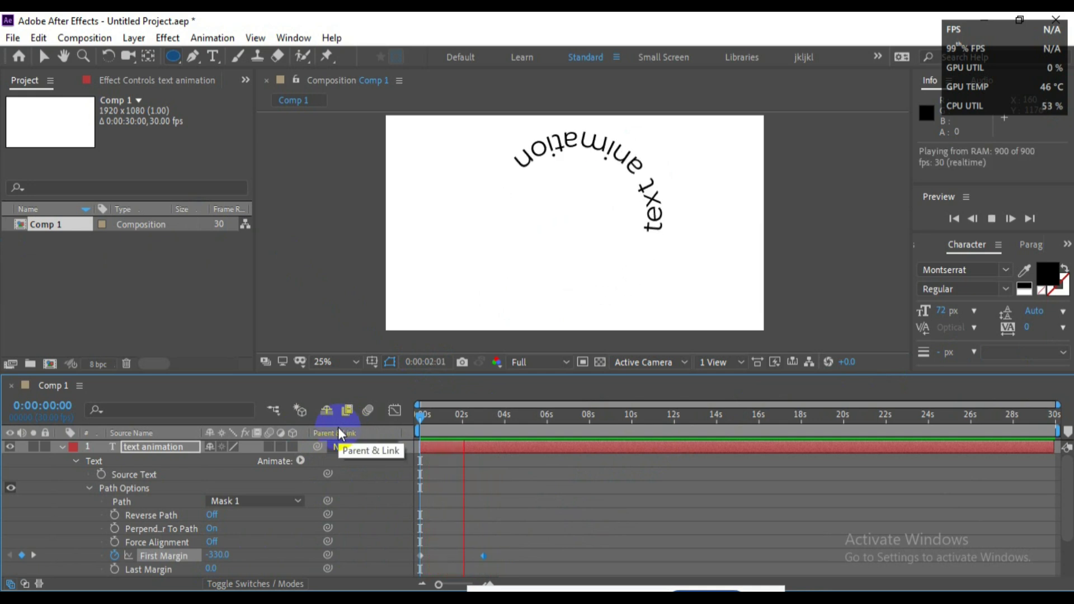
Step: Set the First Margin keyframe at 0:00:03:00 to -1330 to make the text circle in the opposite direction
left_click_drag(479, 430, 484, 430)
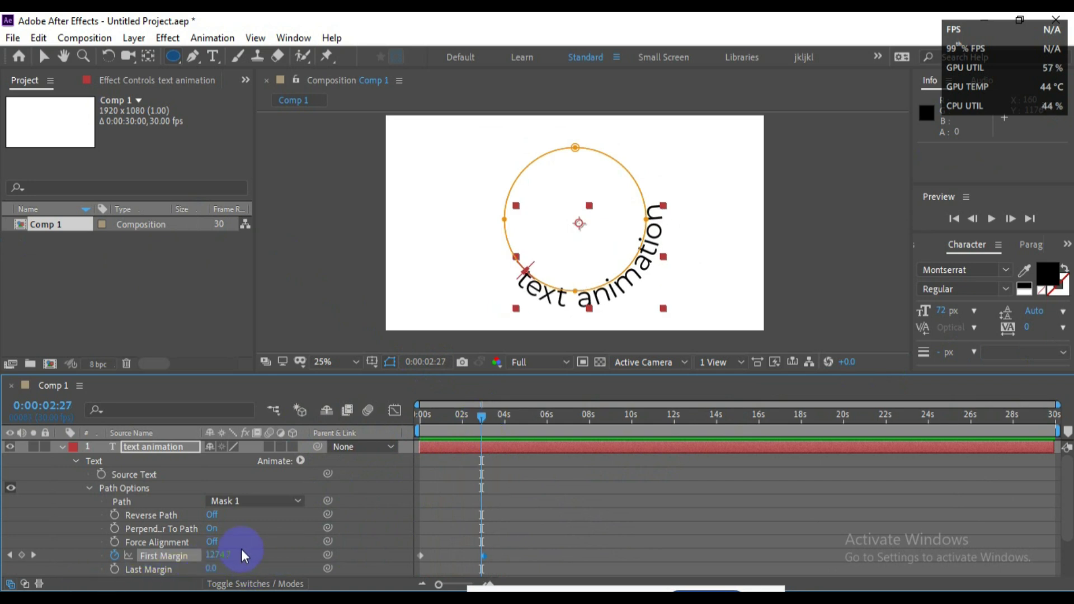
left_click(11, 555)
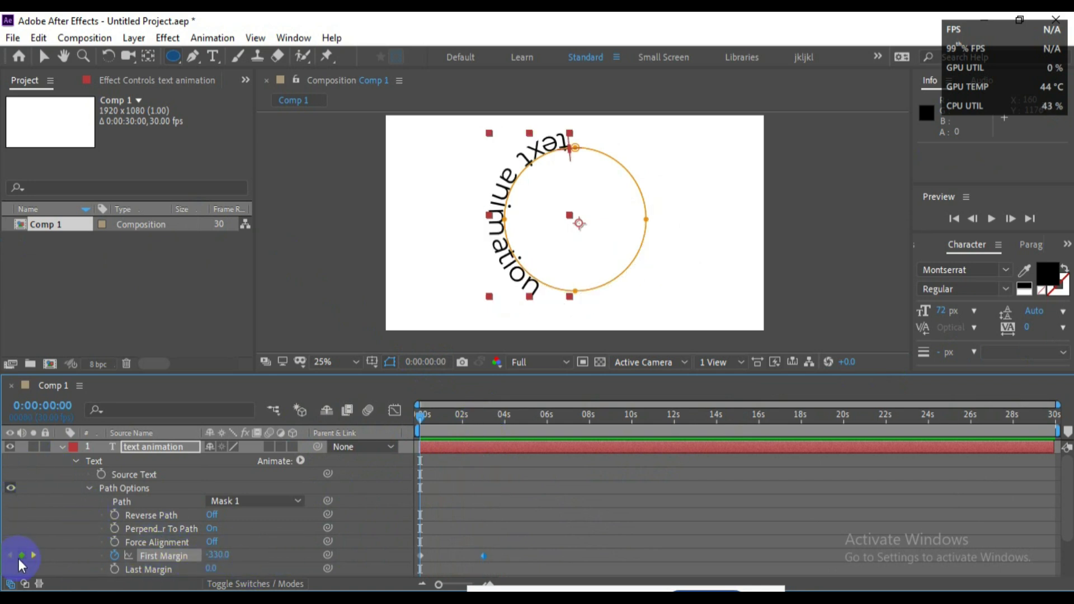
left_click(33, 555)
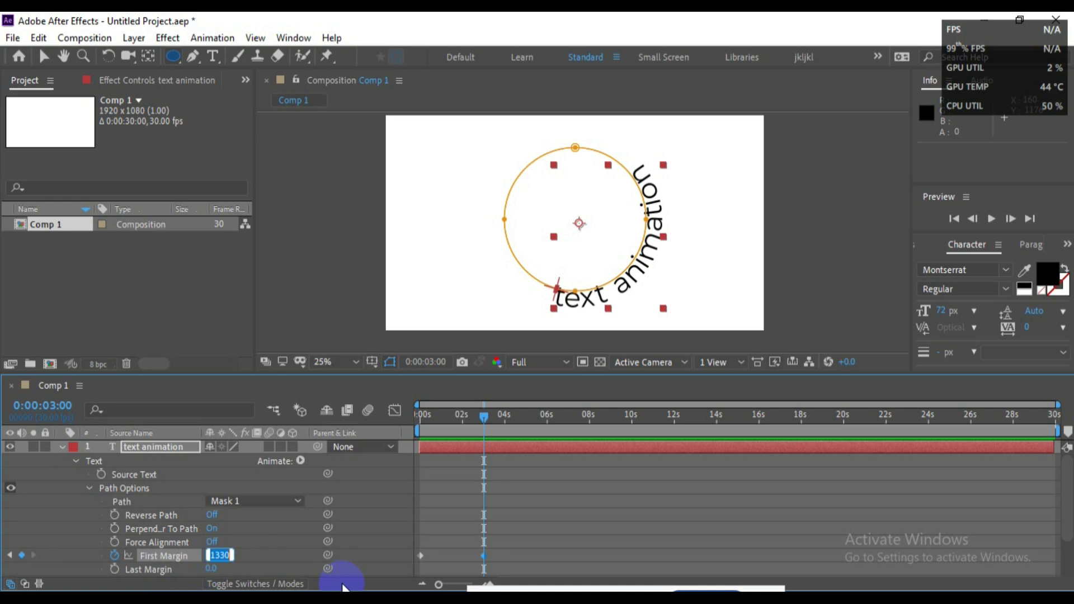
type("-")
key("Return")
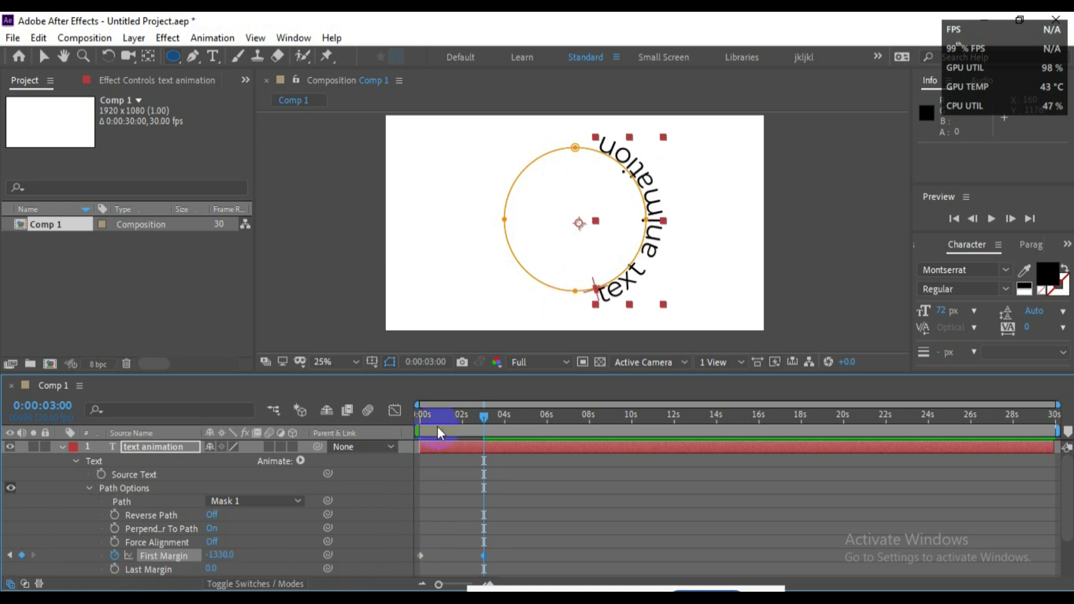
Step: Preview the text circling the round mask in the opposite direction, and return the playhead to 0:00:00:00
key("space")
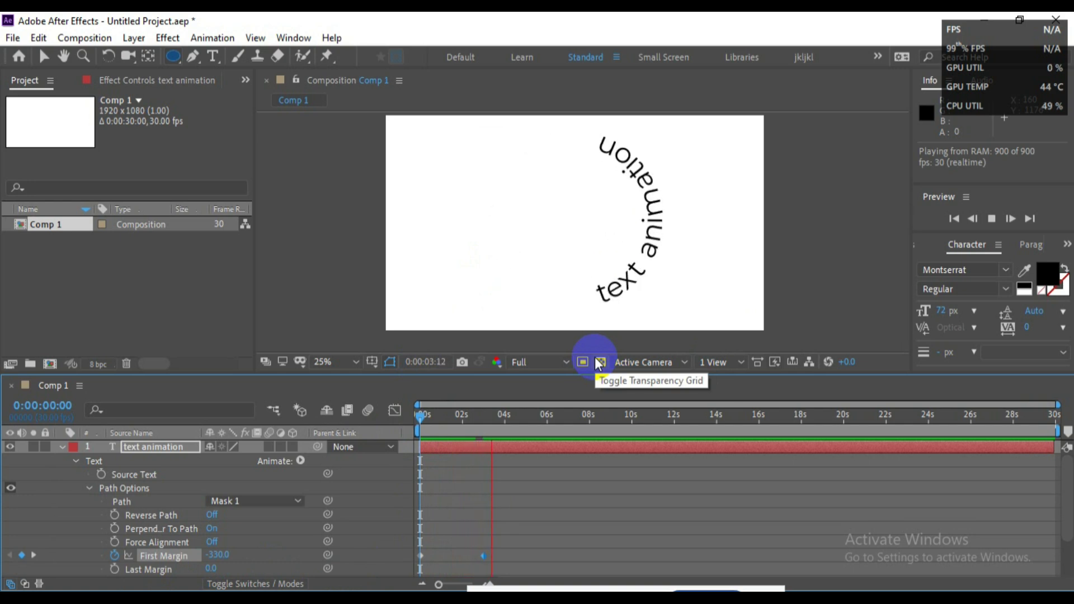
key("space")
left_click_drag(488, 414, 369, 429)
key("space")
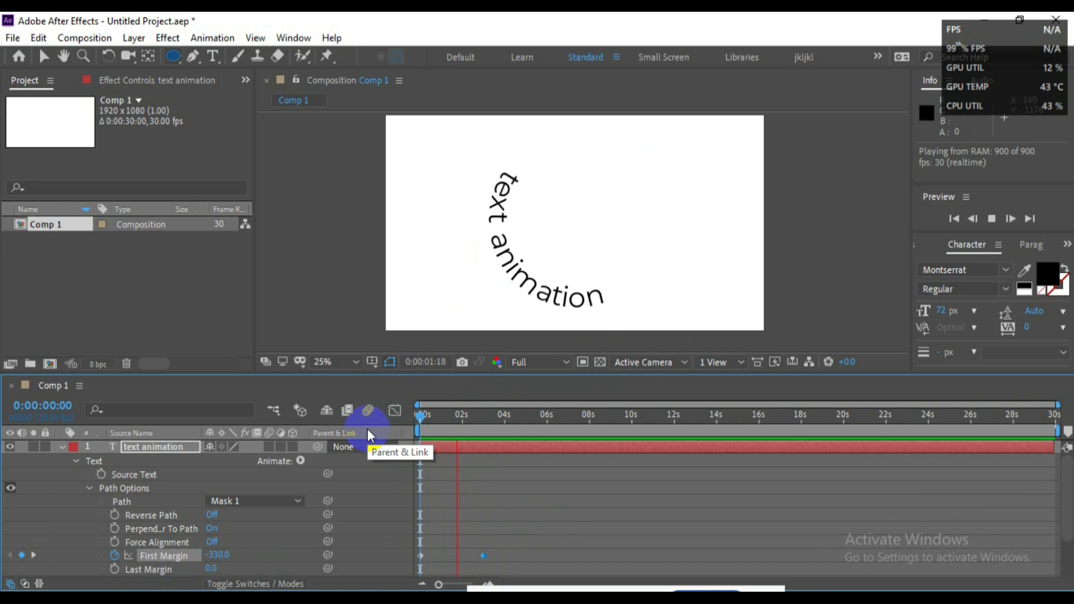
key("space")
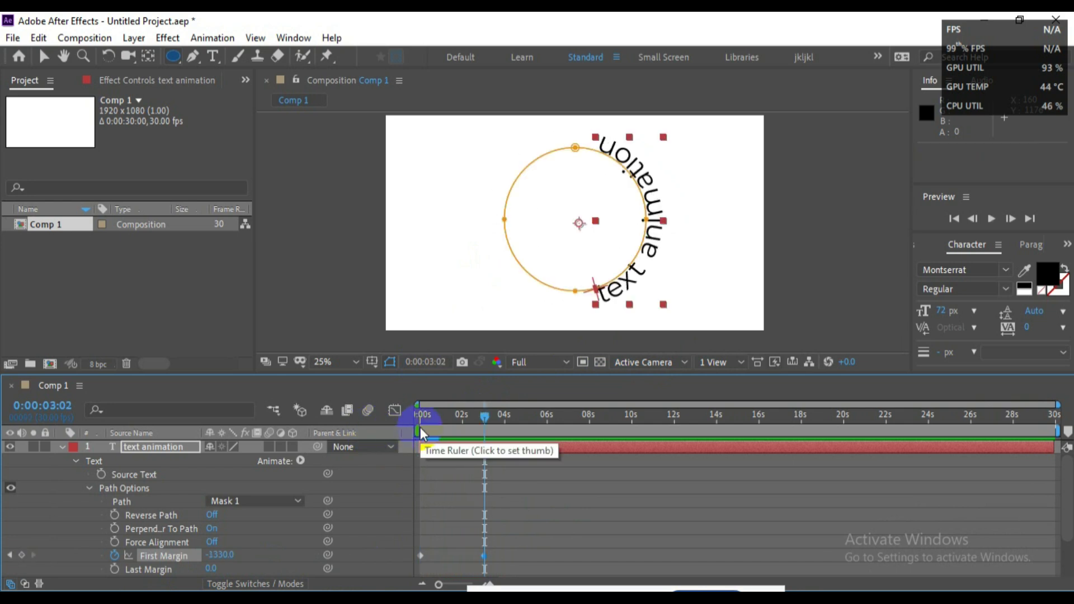
scroll(135, 540, "down", 1)
scroll(84, 511, "up", 1)
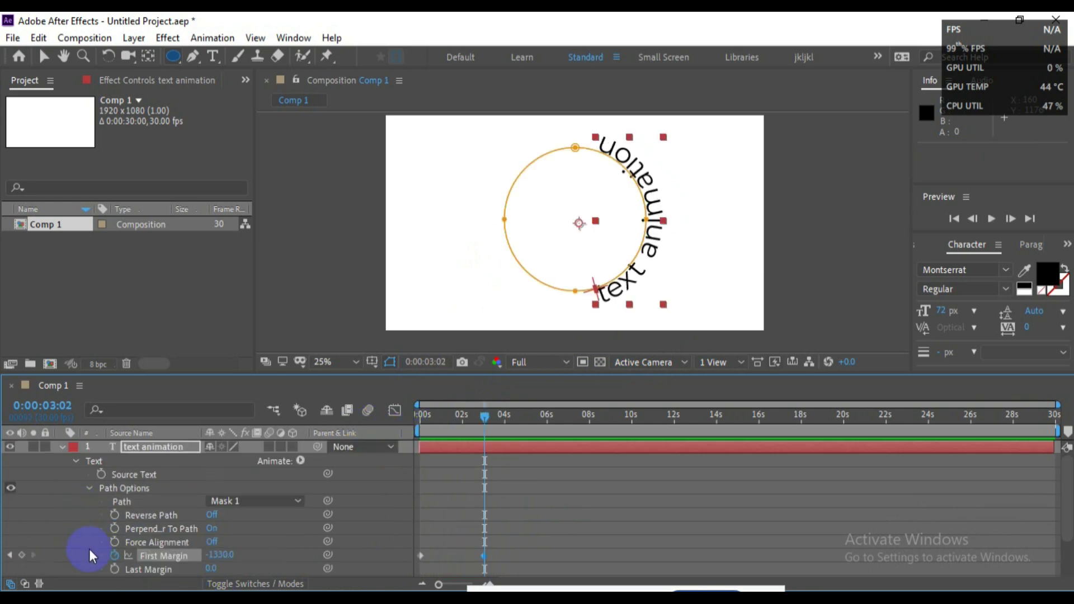
left_click_drag(441, 419, 396, 419)
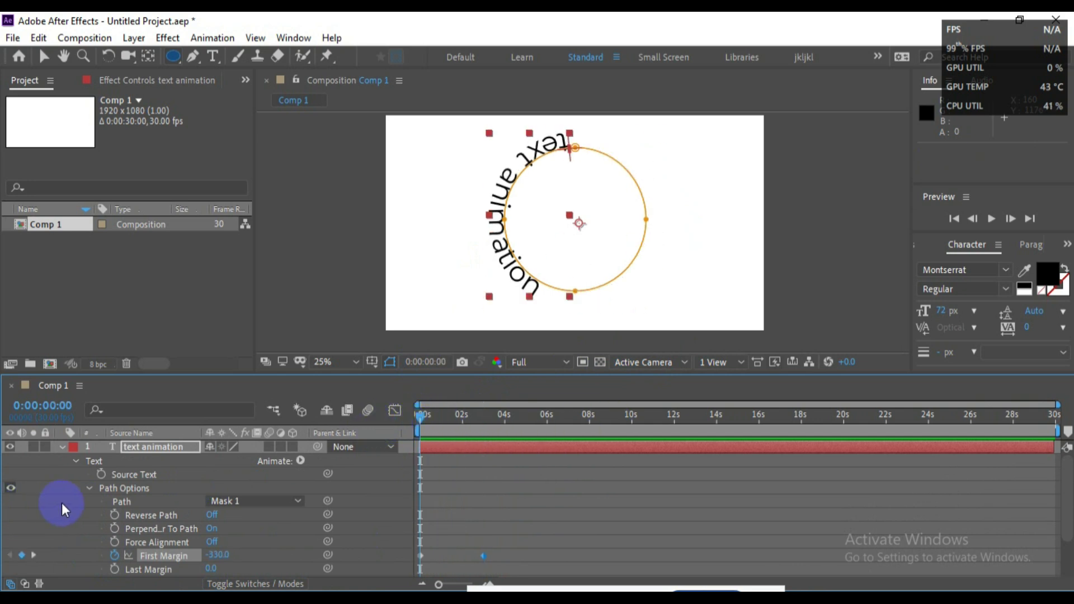
Step: Turn on Reverse Path in the text layer's path options to place the text inside the circle
left_click(213, 515)
left_click(213, 515)
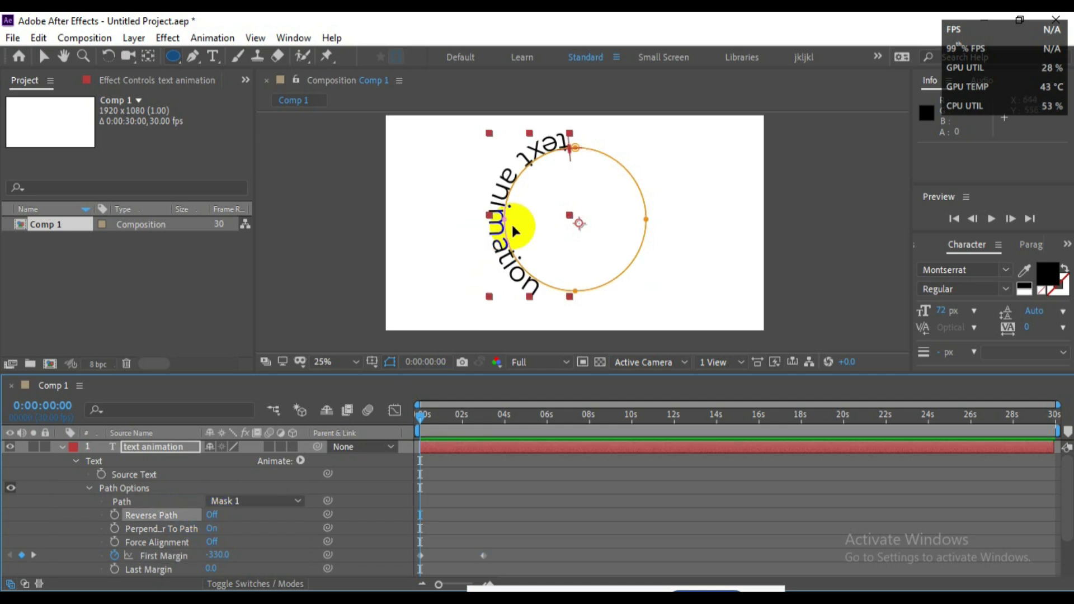
key("v")
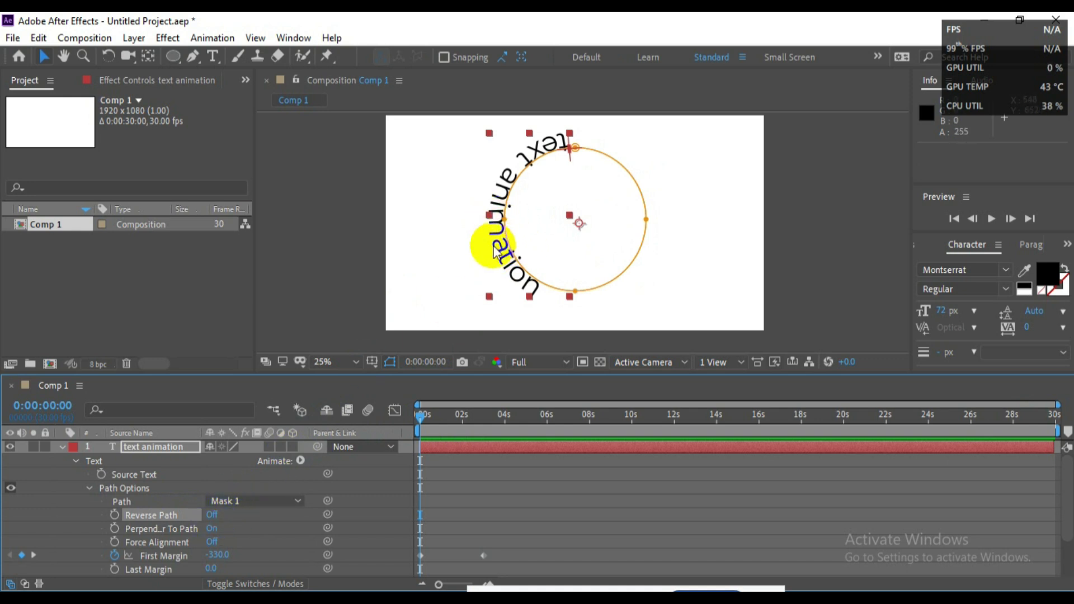
left_click(211, 517)
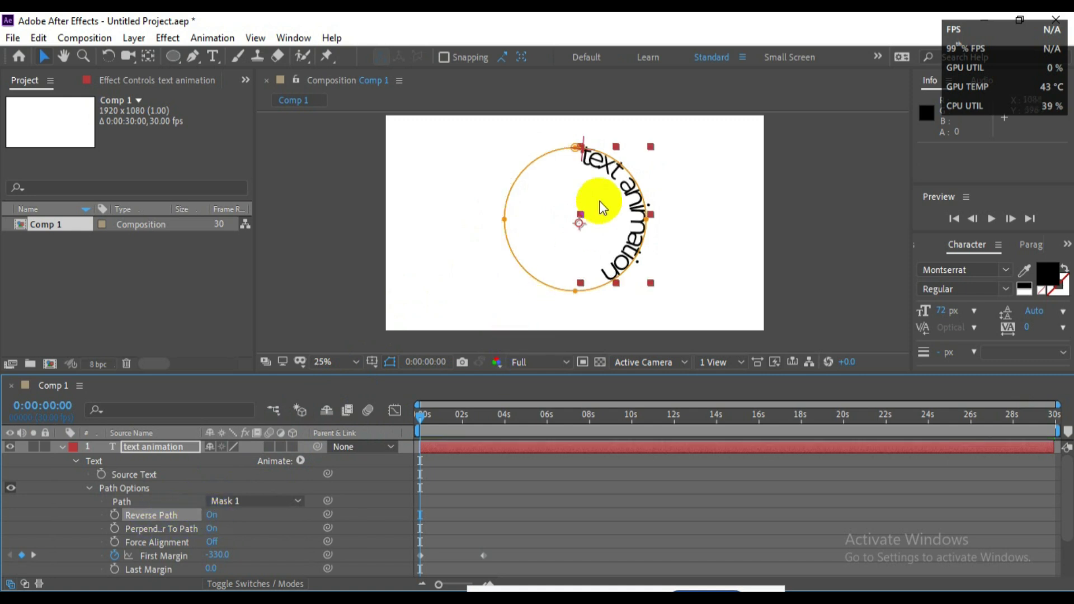
Step: Preview the text running along the inside of the circular mask from the start of the composition
left_click_drag(423, 419, 367, 458)
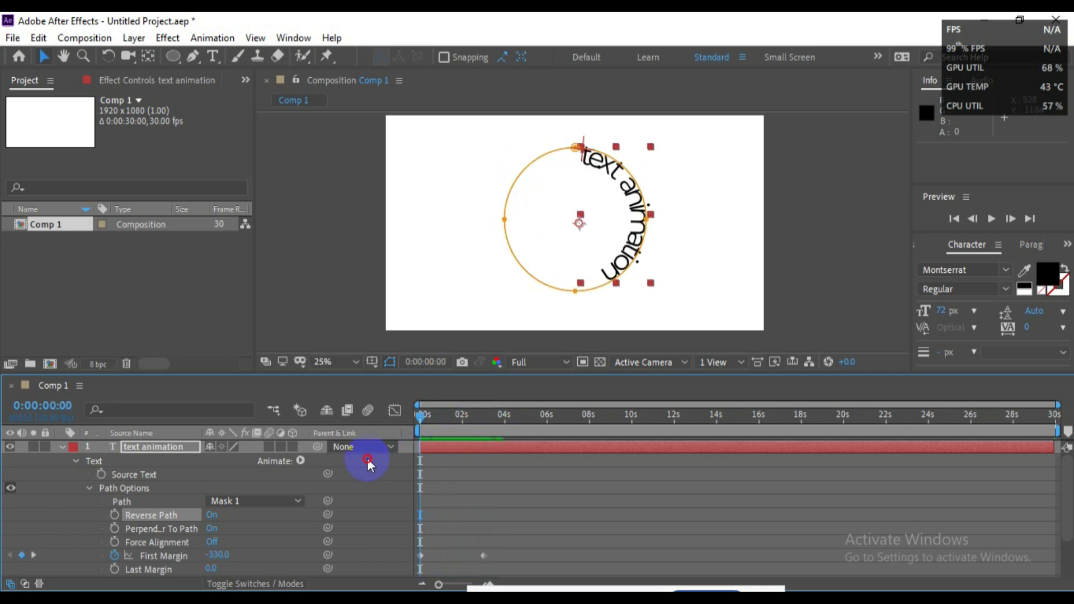
key("space")
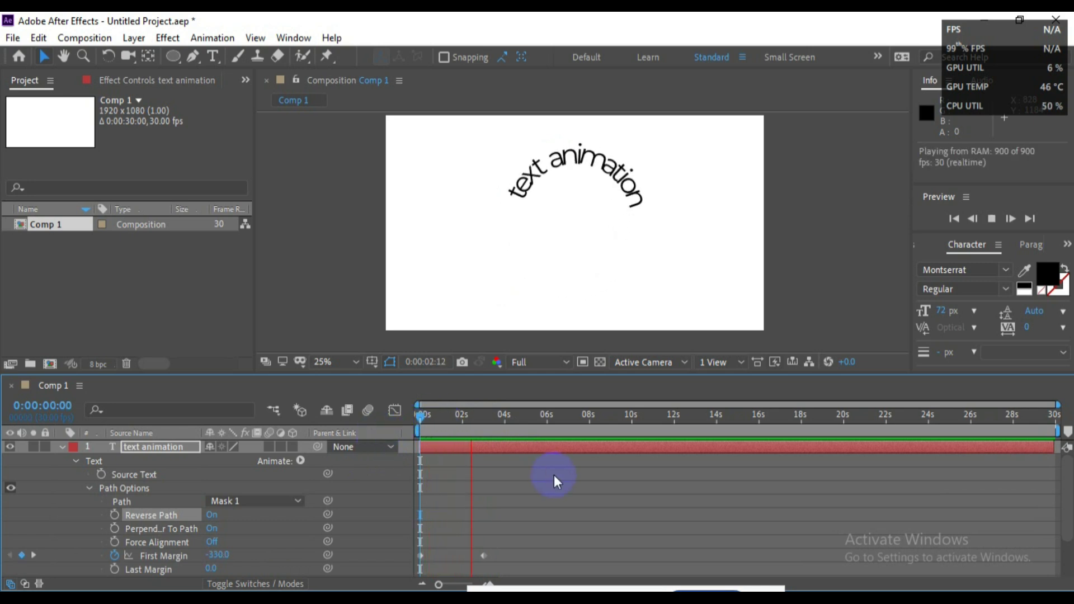
key("space")
key("Home")
key("space")
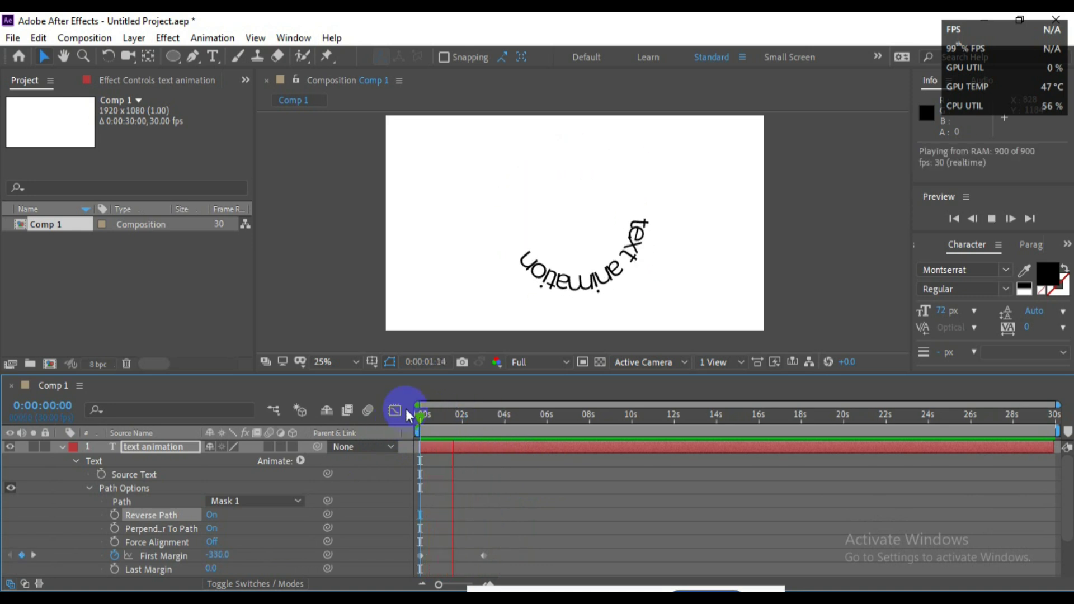
key("space")
Step: Delete the circular mask from the text animation layer
scroll(69, 542, "down", 2)
left_click(110, 542)
key("Delete")
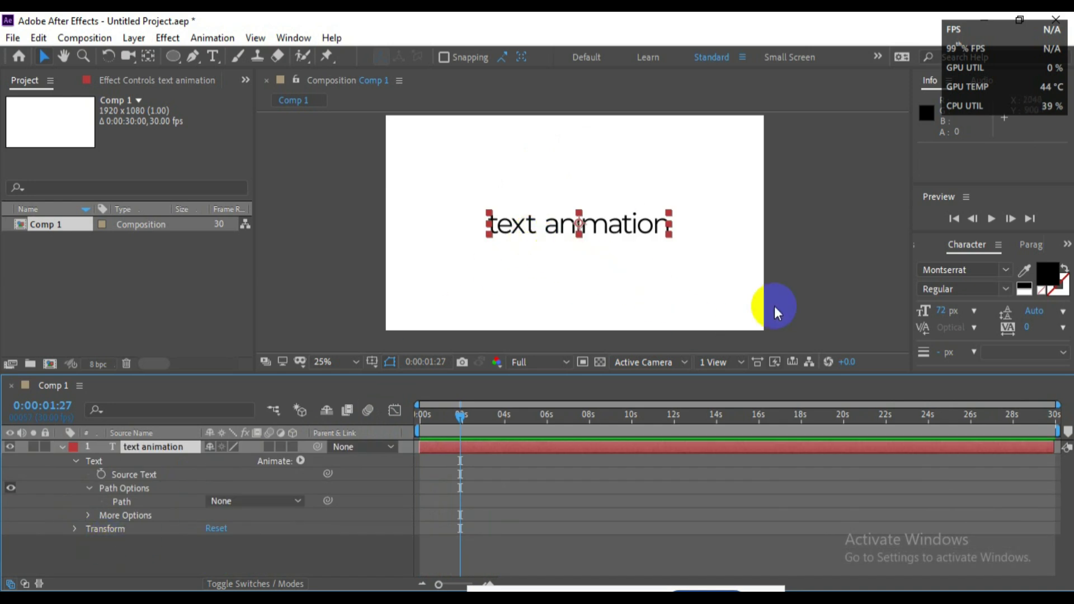
Step: Draw a pentagon mask centred over the text on the text animation layer with the Polygon tool
left_click(774, 306)
left_click(636, 236)
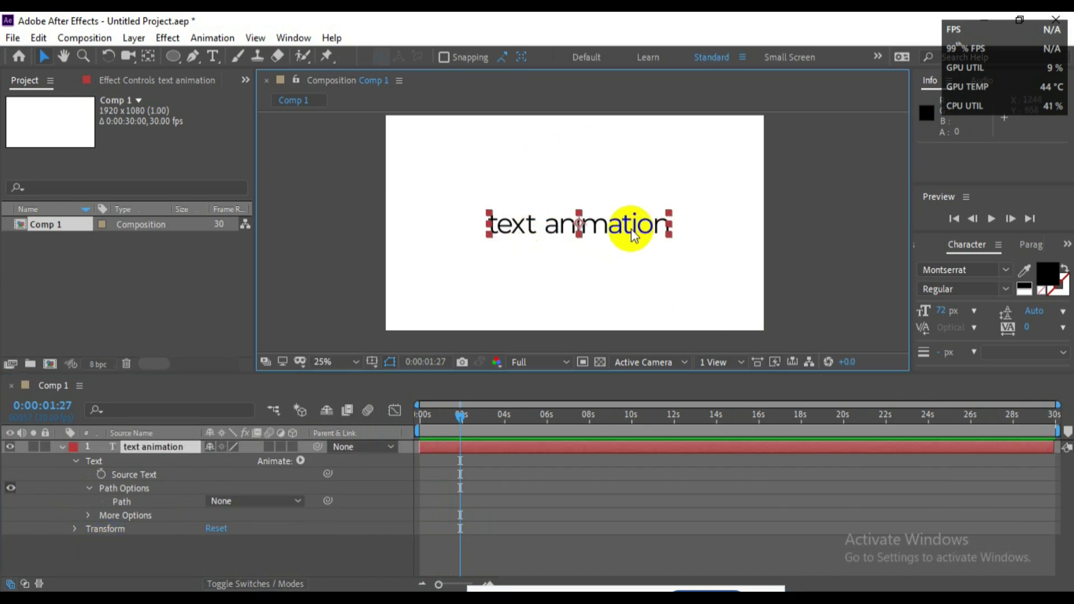
left_click_drag(173, 56, 224, 92)
left_click_drag(579, 219, 641, 277)
key("space")
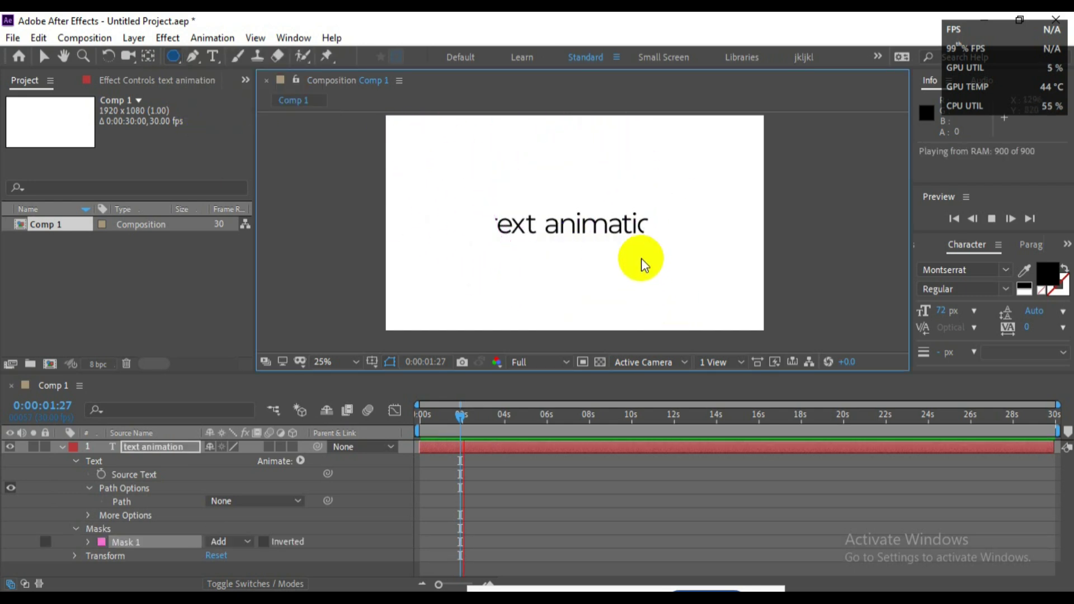
Step: Set the text's Path option to the pentagon Mask 1 and return the playhead to 0:00:00:00
left_click_drag(469, 413, 449, 420)
left_click(113, 489)
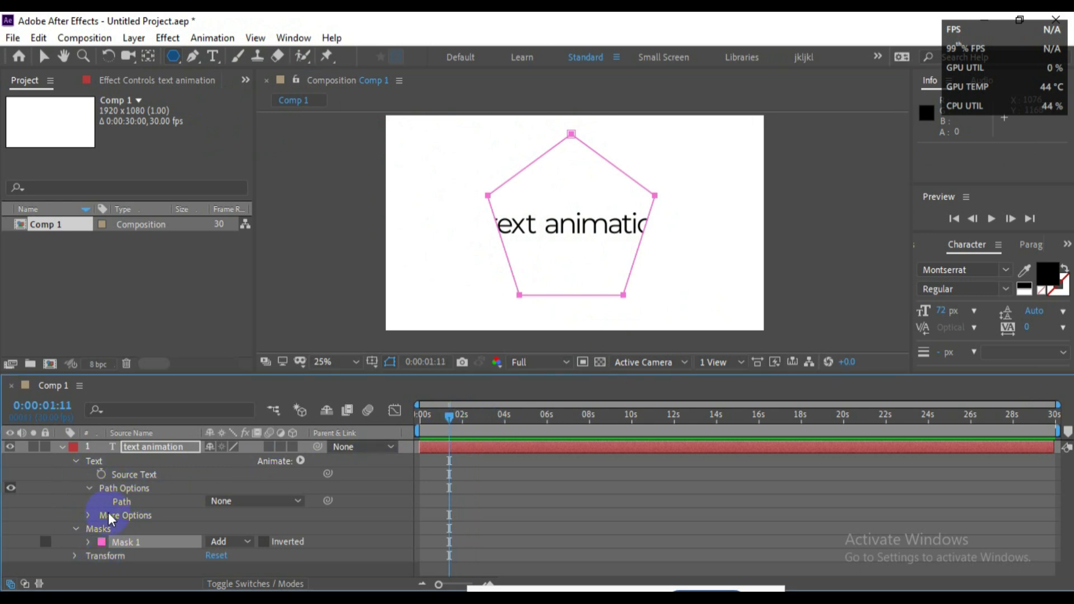
left_click(241, 503)
left_click(294, 546)
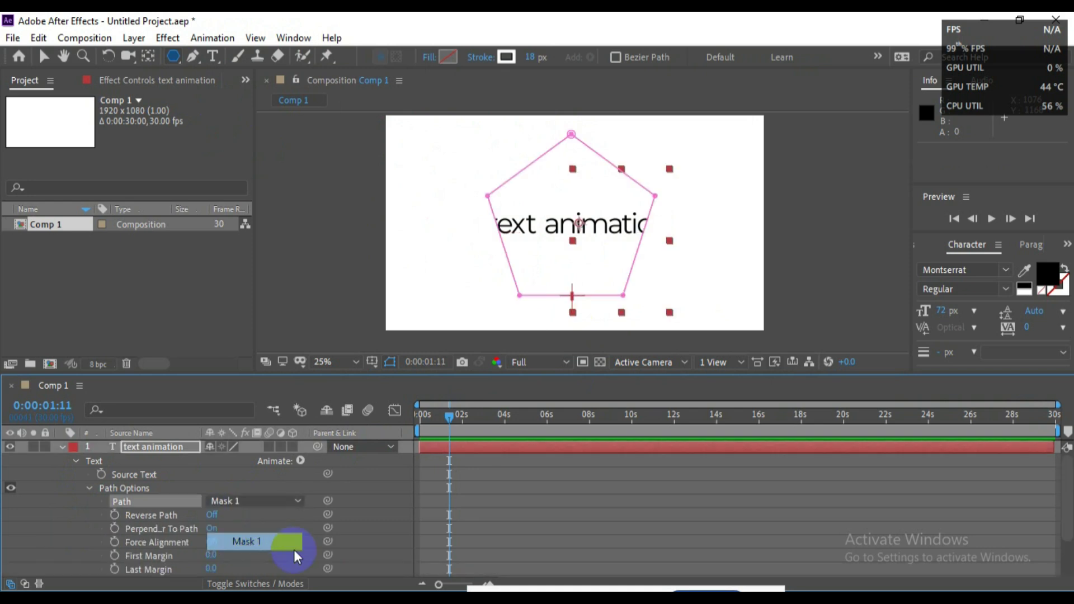
left_click_drag(473, 415, 420, 419)
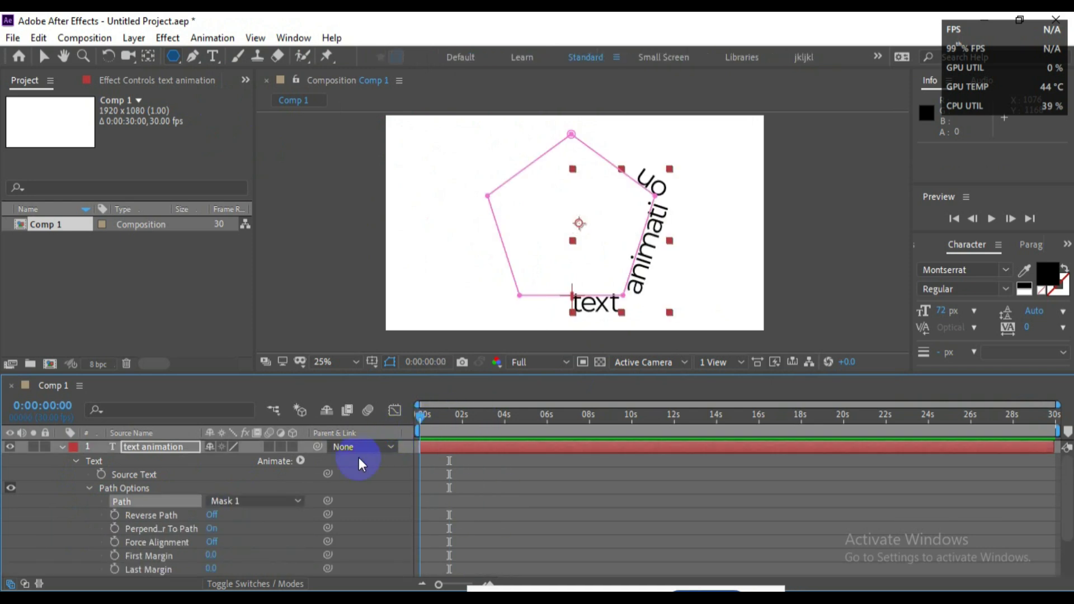
Step: Keyframe First Margin at -666 at 0:00:00:00 and 388 at about 0:00:02:00, and preview the text moving around the pentagon
left_click(114, 556)
left_click_drag(210, 556, 32, 561)
left_click(462, 416)
left_click_drag(214, 555, 311, 551)
key("space")
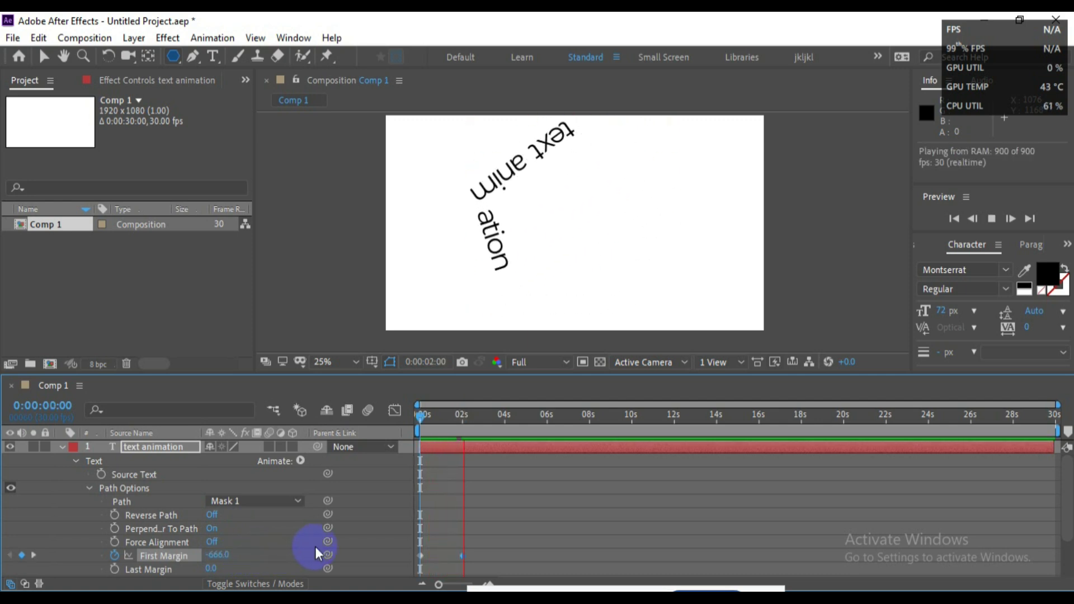
key("space")
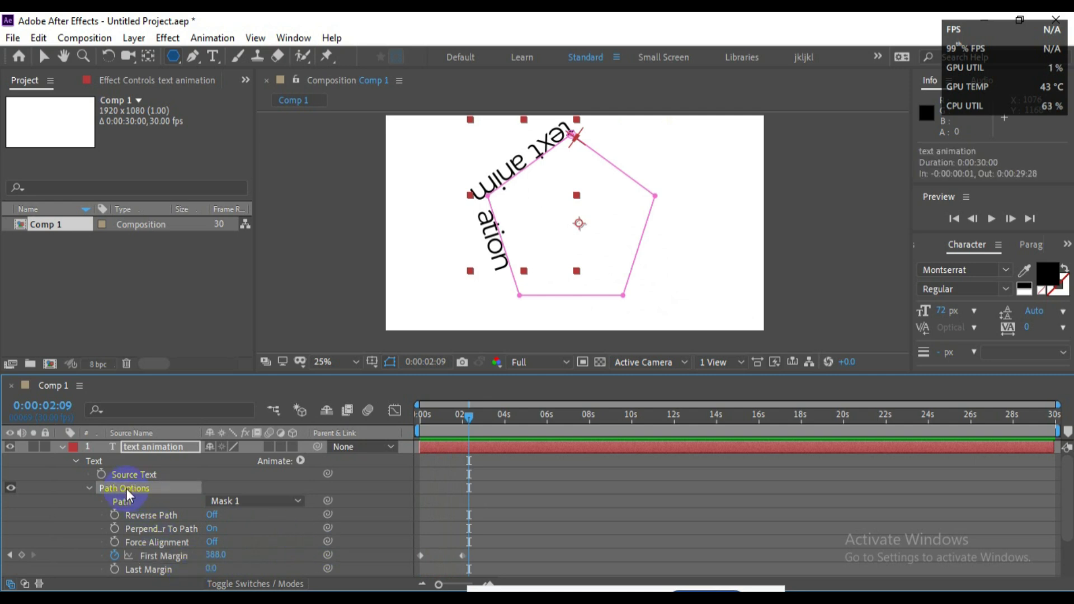
Step: Delete the pentagon mask from the text animation layer, collapse the layer's properties and return the playhead to 0:00:00:00
scroll(126, 489, "down", 2)
left_click(118, 544)
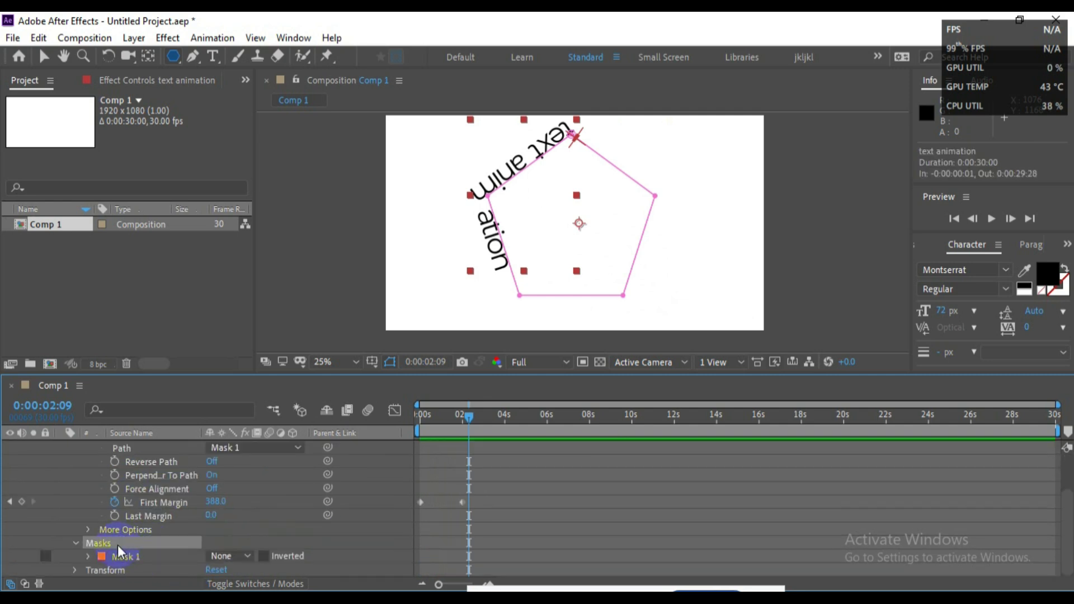
key("Delete")
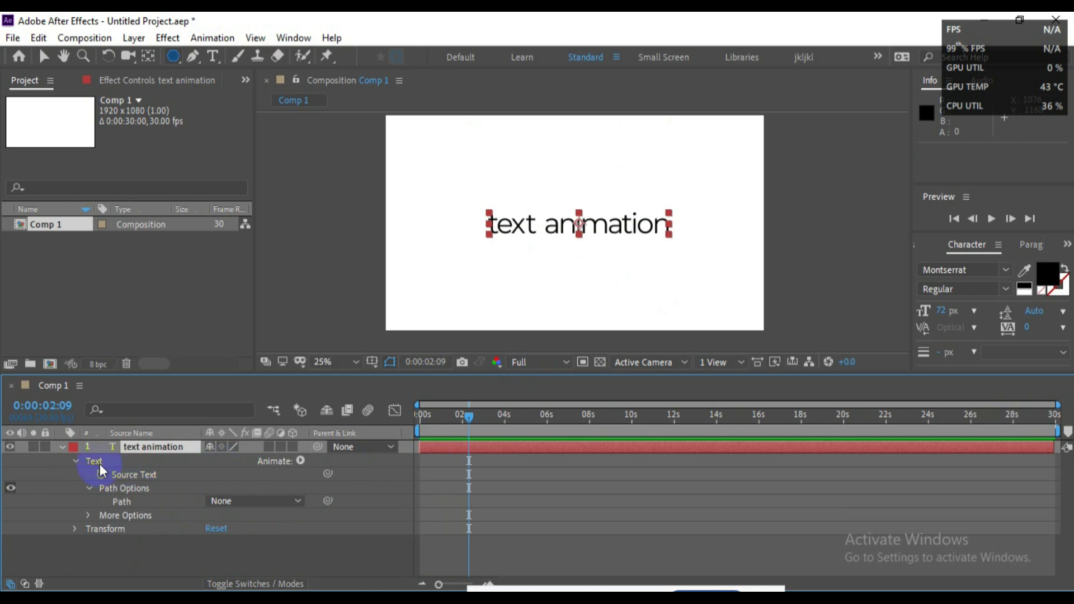
left_click(61, 446)
left_click(581, 489)
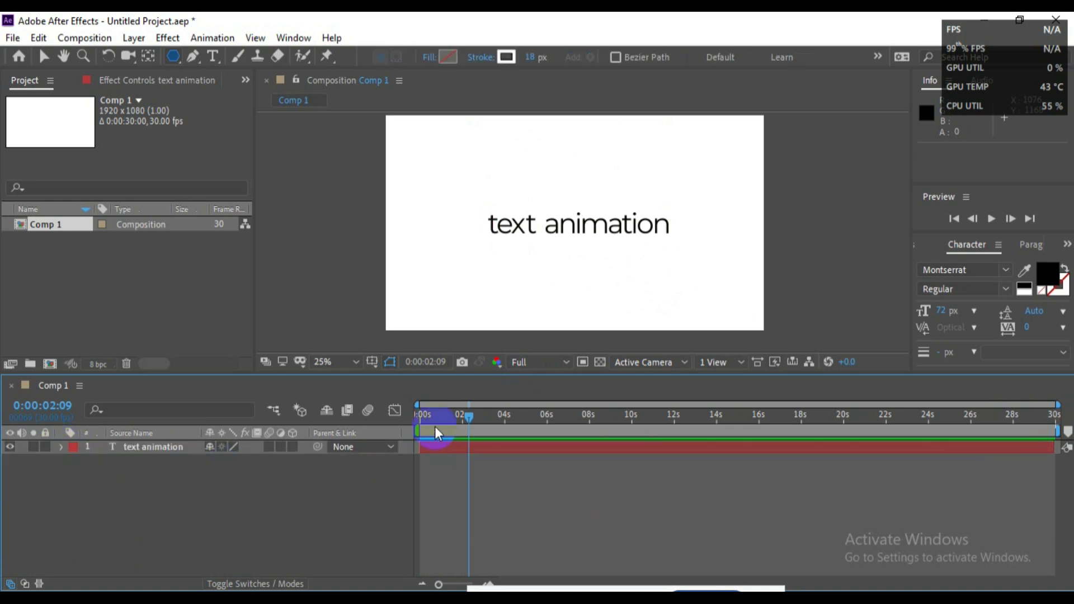
left_click_drag(461, 432, 417, 435)
Step: Review the shape tools available for drawing masks on the text layer, and return to the Selection tool with nothing selected
left_click(483, 445)
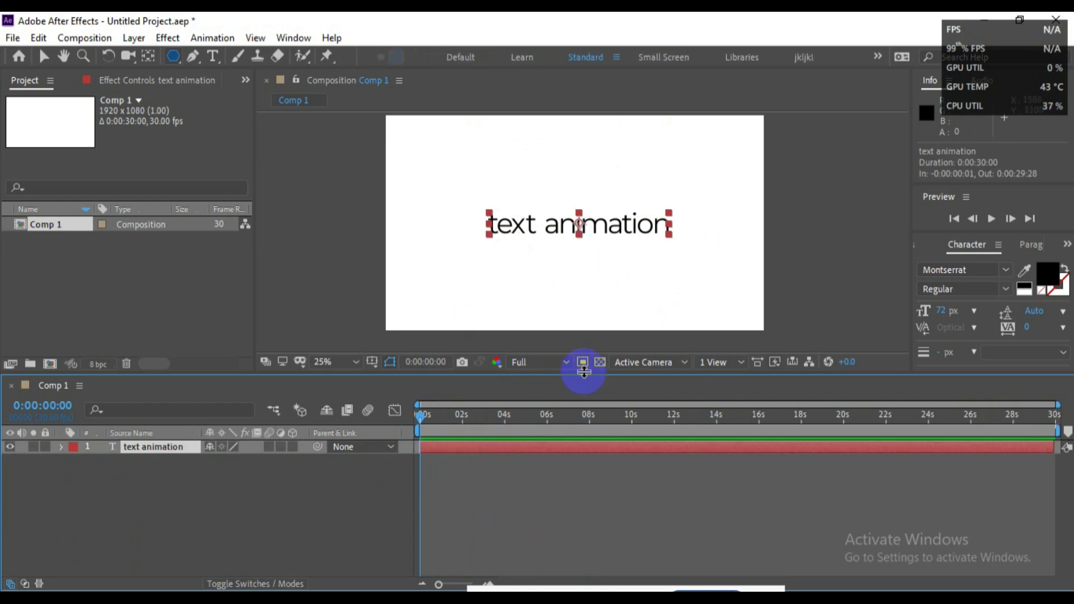
left_click(174, 56)
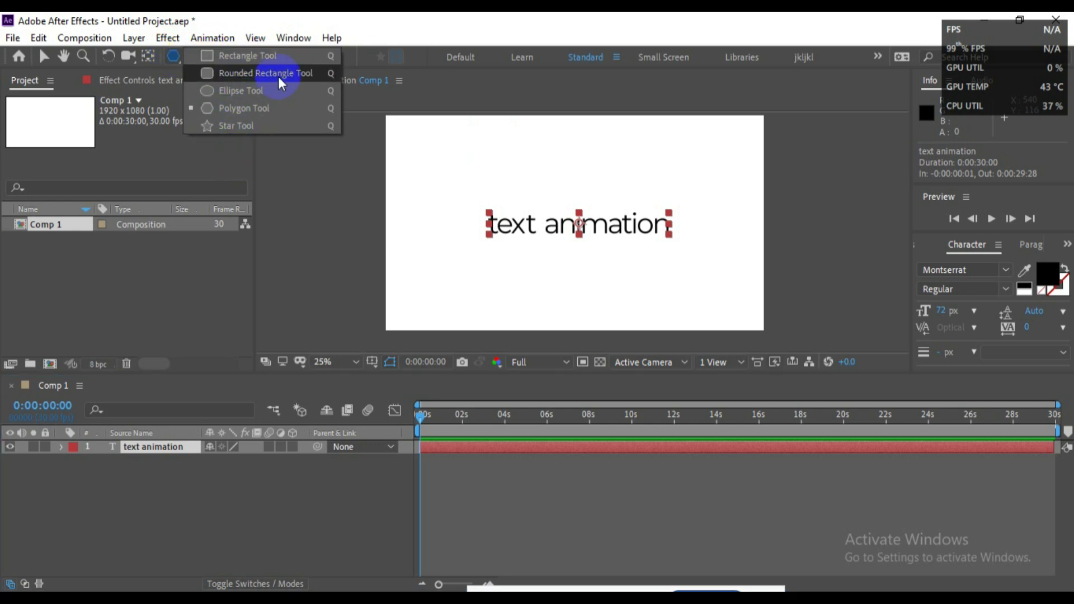
left_click(421, 109)
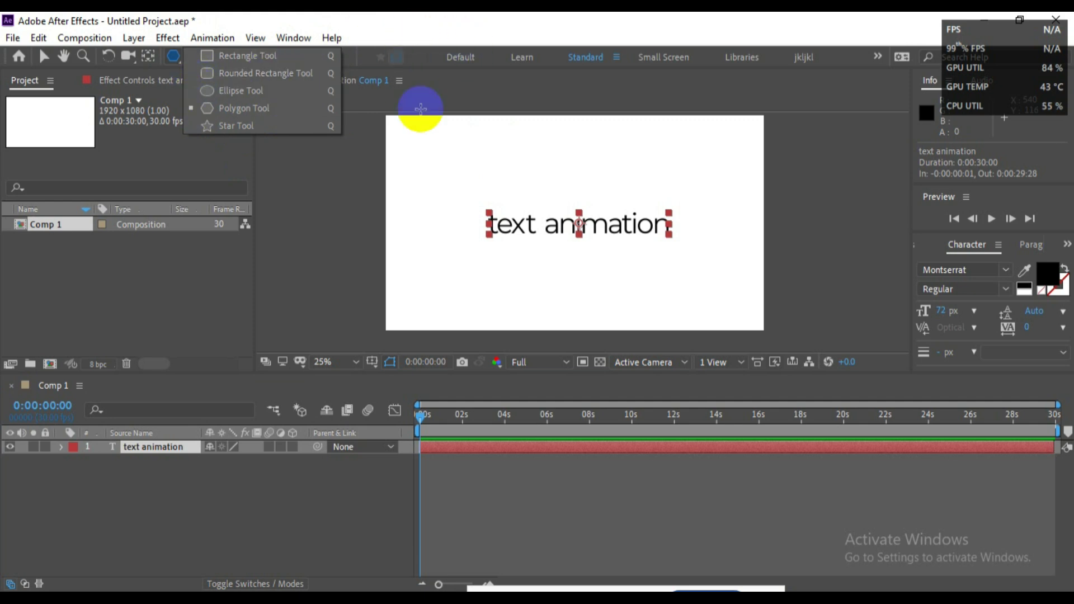
left_click(519, 476)
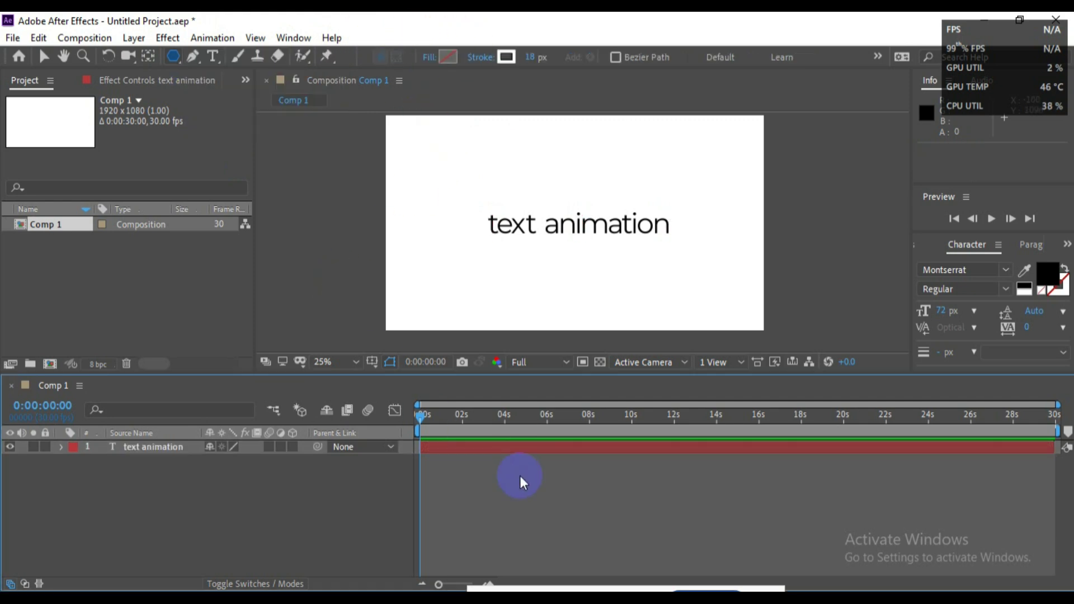
key("v")
left_click(535, 324)
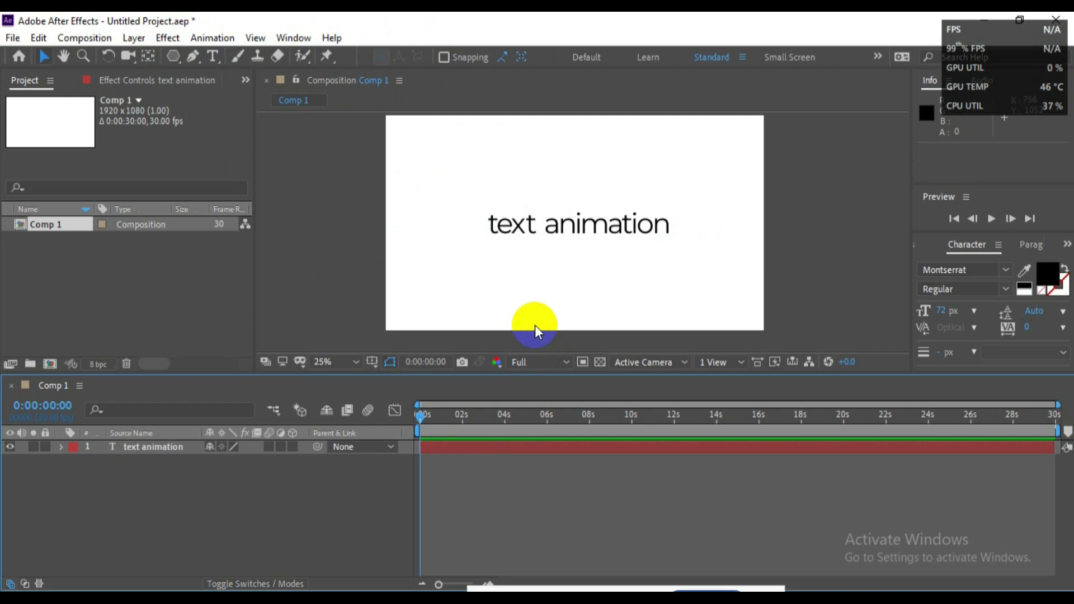
Step: Switch to the Motion Graphics Class Module PDF in Google Drive and check the per-character animation topic under Class 05
key("alt+Tab")
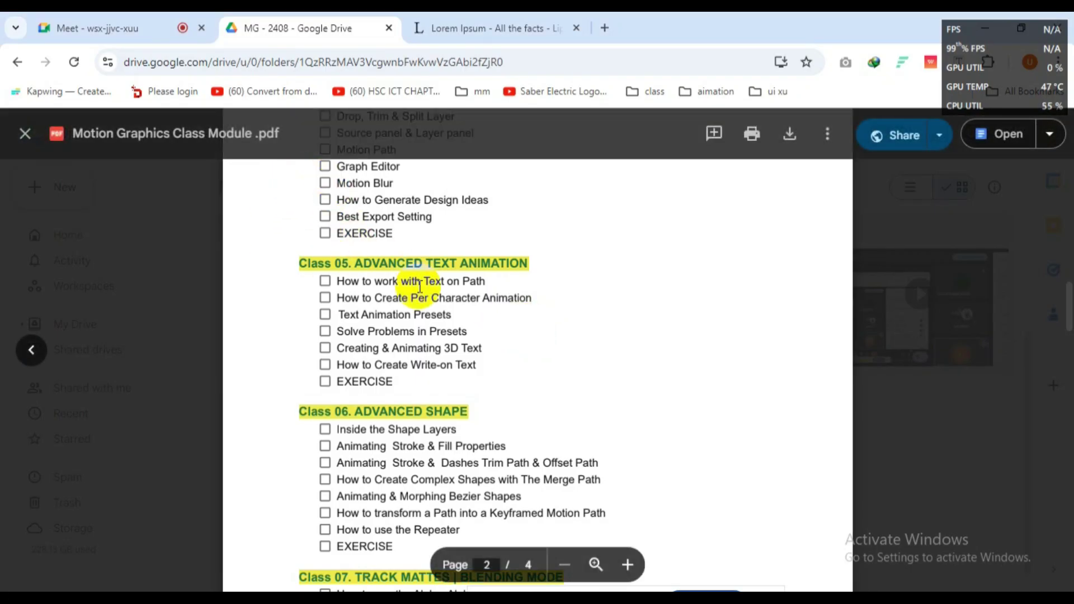
left_click_drag(361, 302, 527, 297)
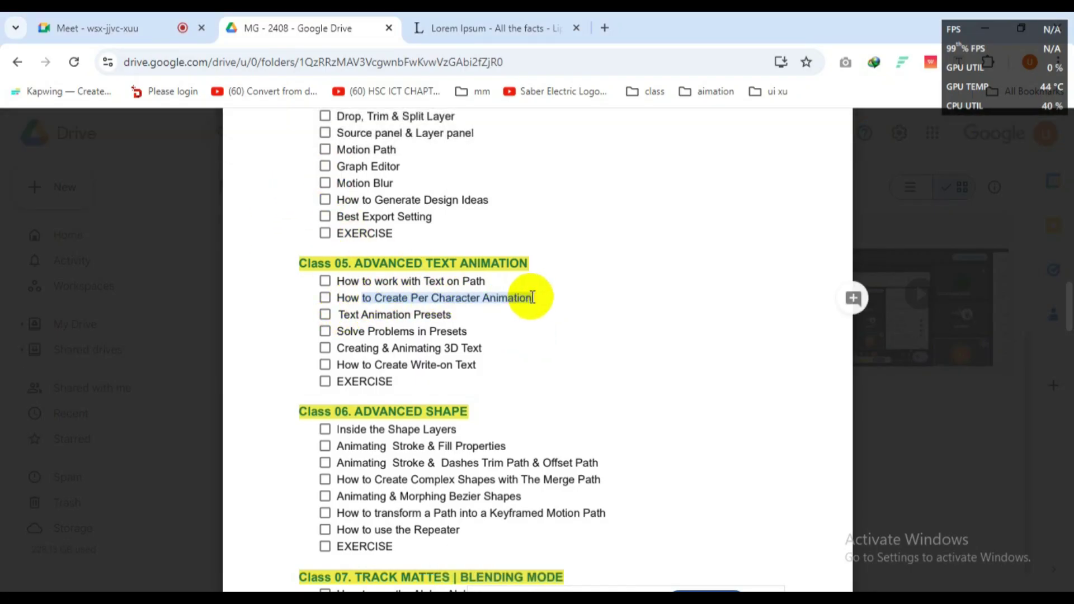
left_click(451, 294)
Step: Switch back to After Effects and scale the text animation layer up to about 504%
key("alt+Tab")
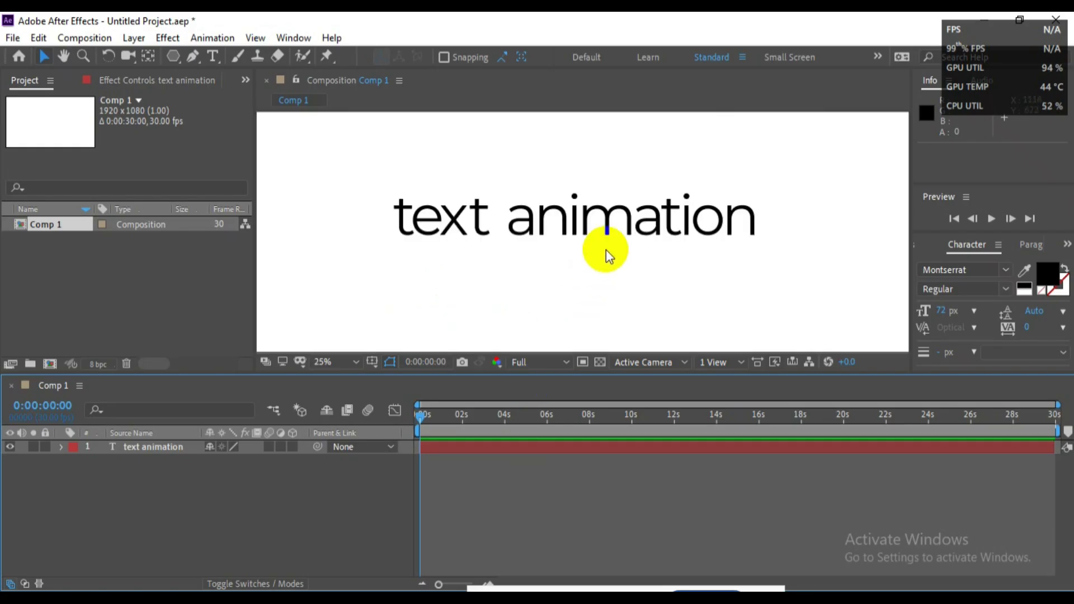
left_click(616, 227)
left_click_drag(667, 235, 716, 239)
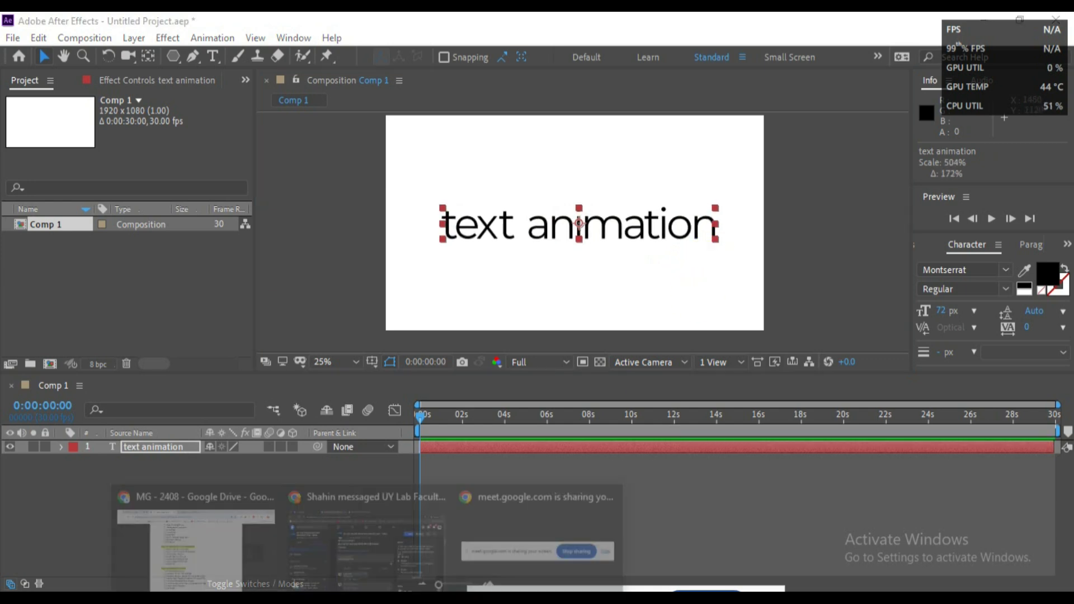
Step: Try the Bold style on the Montserrat text, compare neighbouring styles and switch it to Medium
left_click(956, 291)
left_click(956, 291)
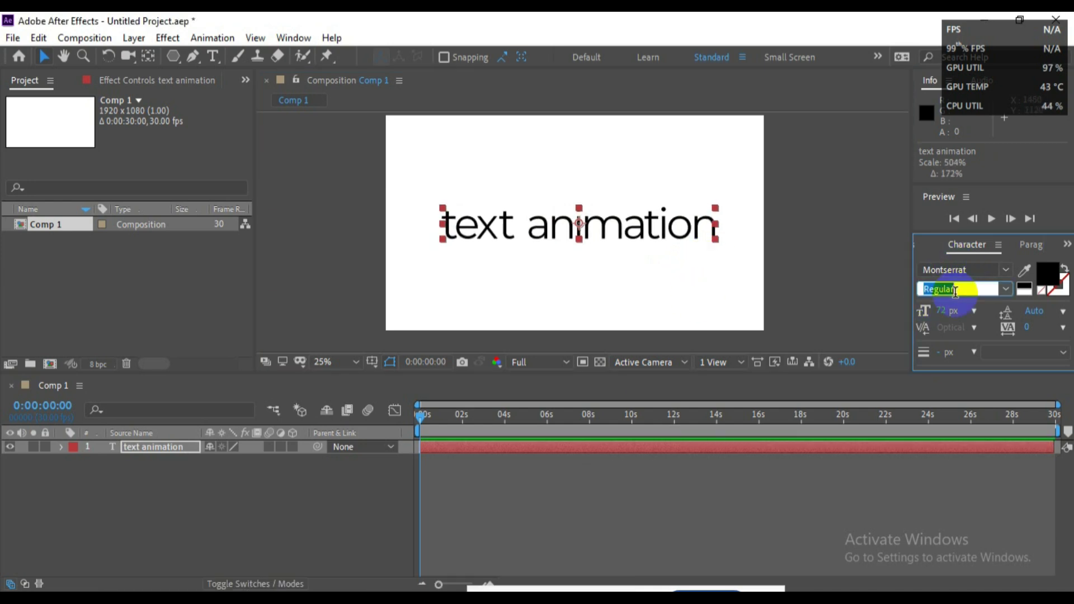
type("Bold")
key("Return")
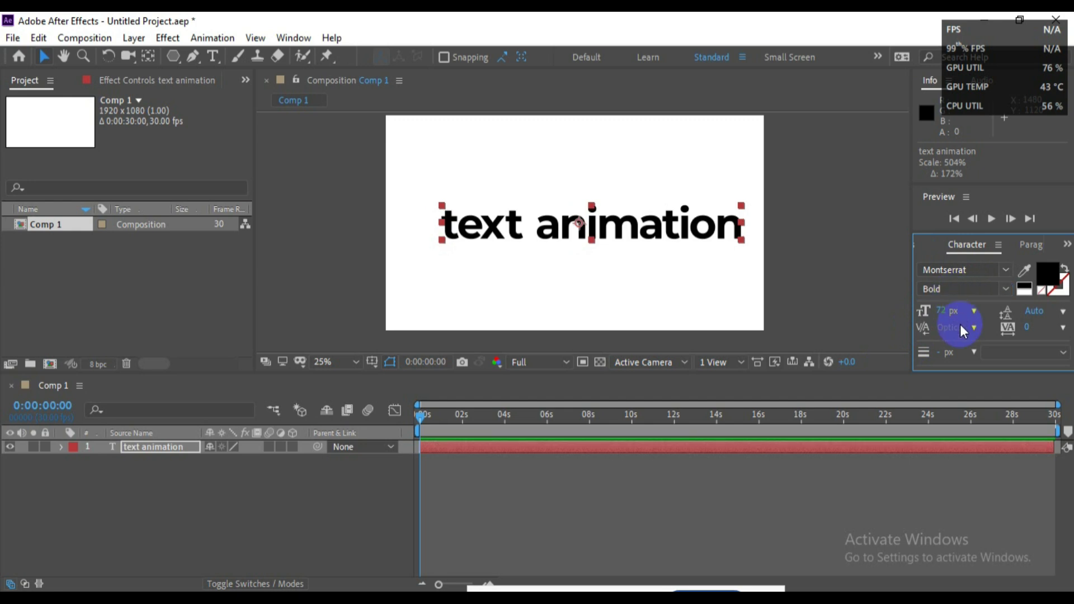
scroll(971, 291, "down", 3)
scroll(960, 292, "up", 3)
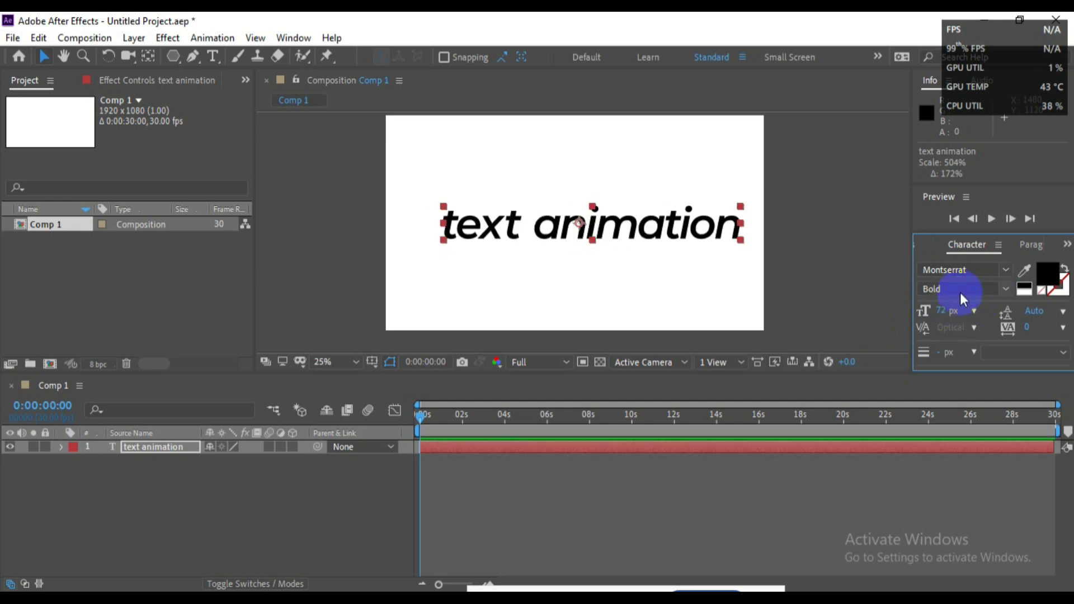
scroll(960, 290, "up", 2)
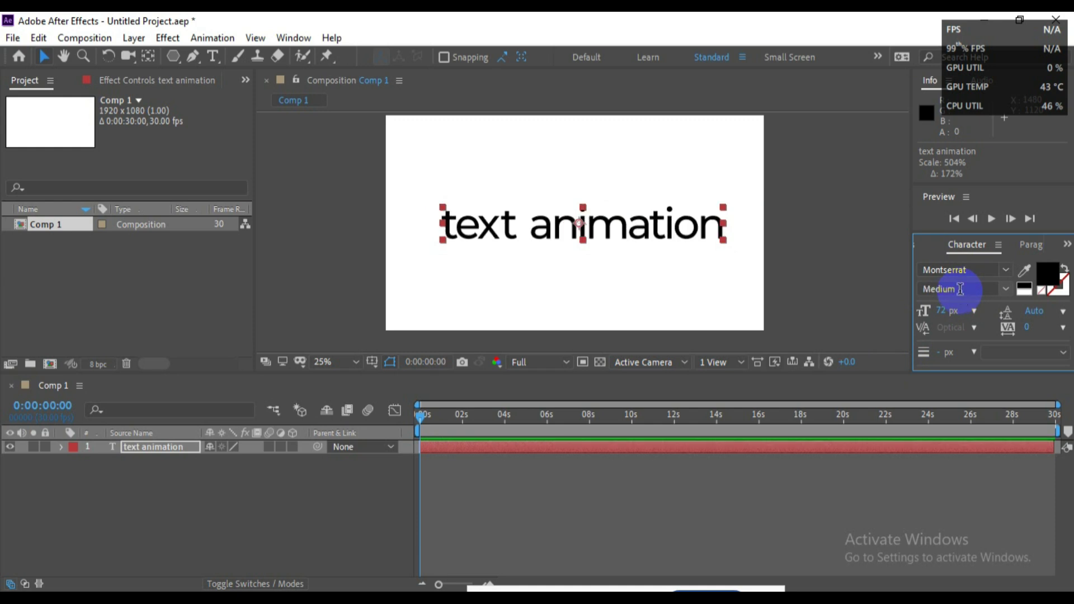
Step: Apply All Caps to the text animation layer, scale the text down and move it near the middle of the composition
left_click(632, 254)
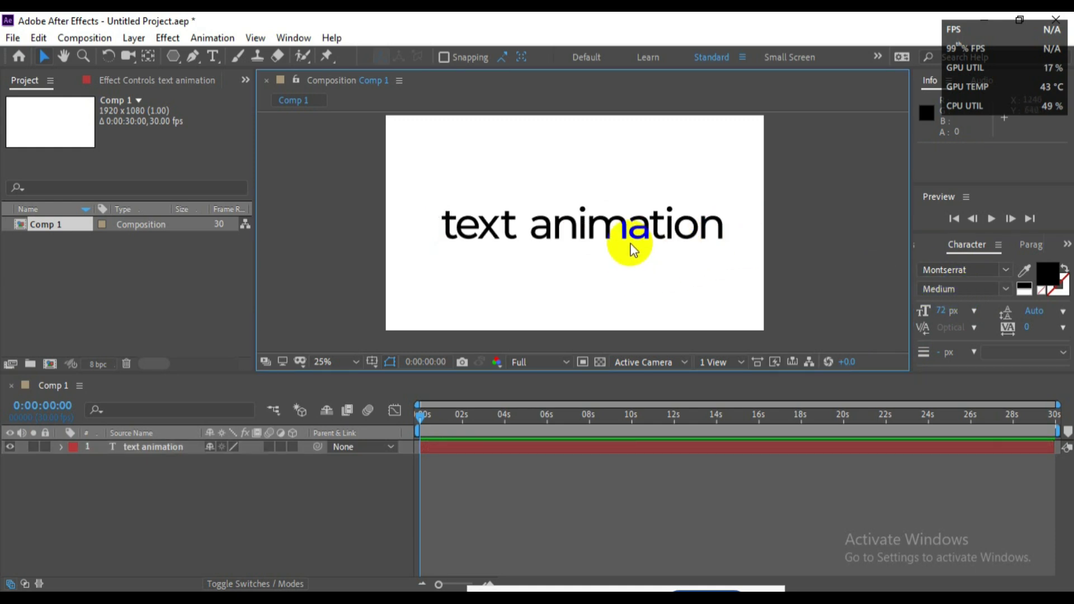
left_click(633, 250)
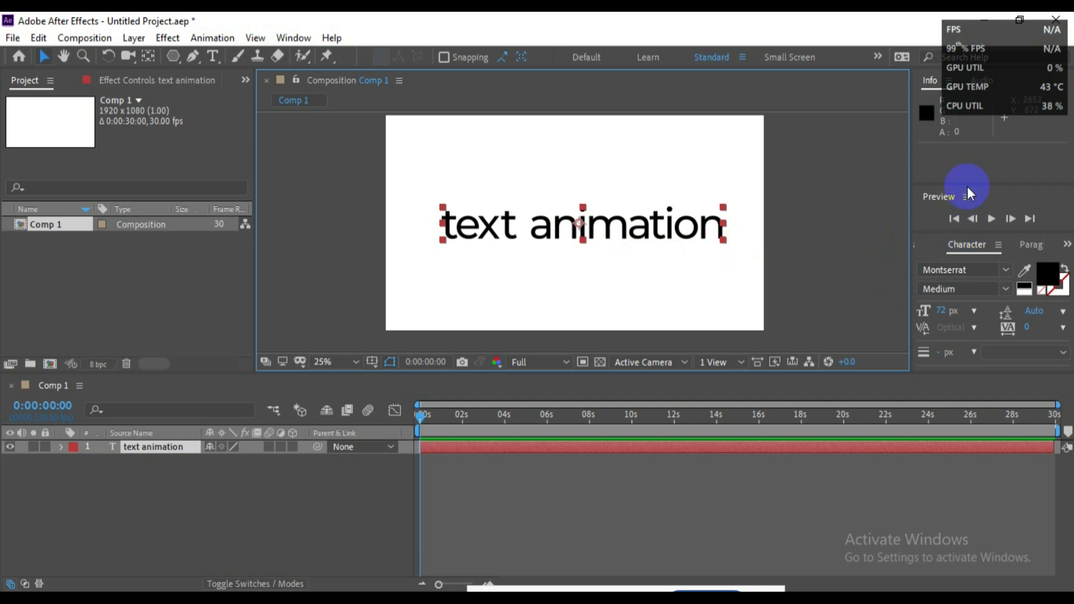
left_click_drag(1034, 231, 1039, 115)
left_click(985, 307)
left_click_drag(791, 249, 688, 262)
left_click_drag(643, 224, 616, 232)
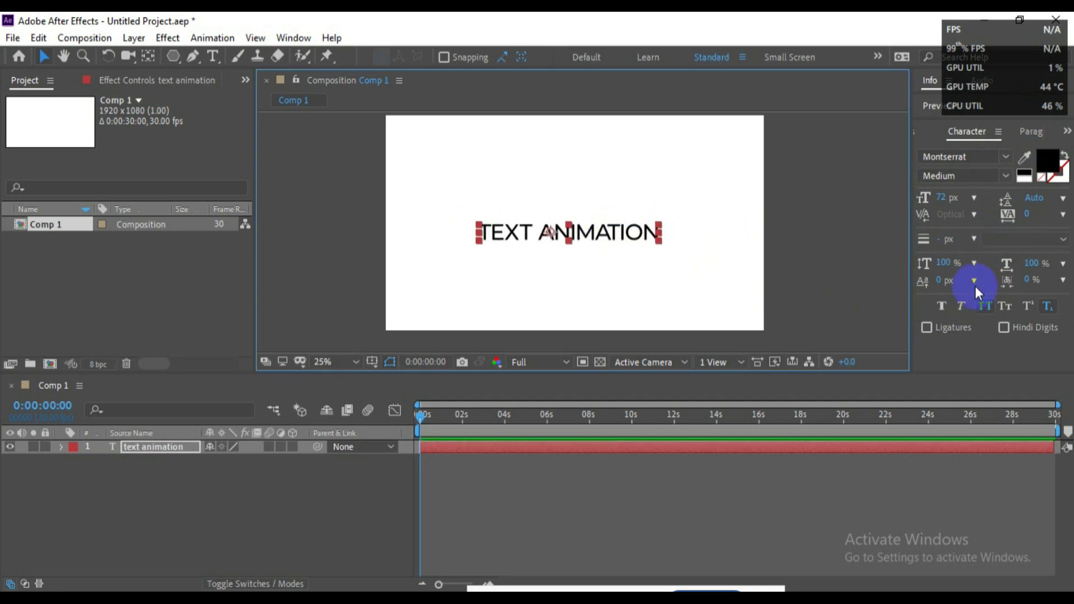
Step: Set the text's font style to SemiBold, enlarge the text slightly and reposition it near the centre of the composition
left_click(959, 175)
left_click(1005, 177)
left_click(959, 367)
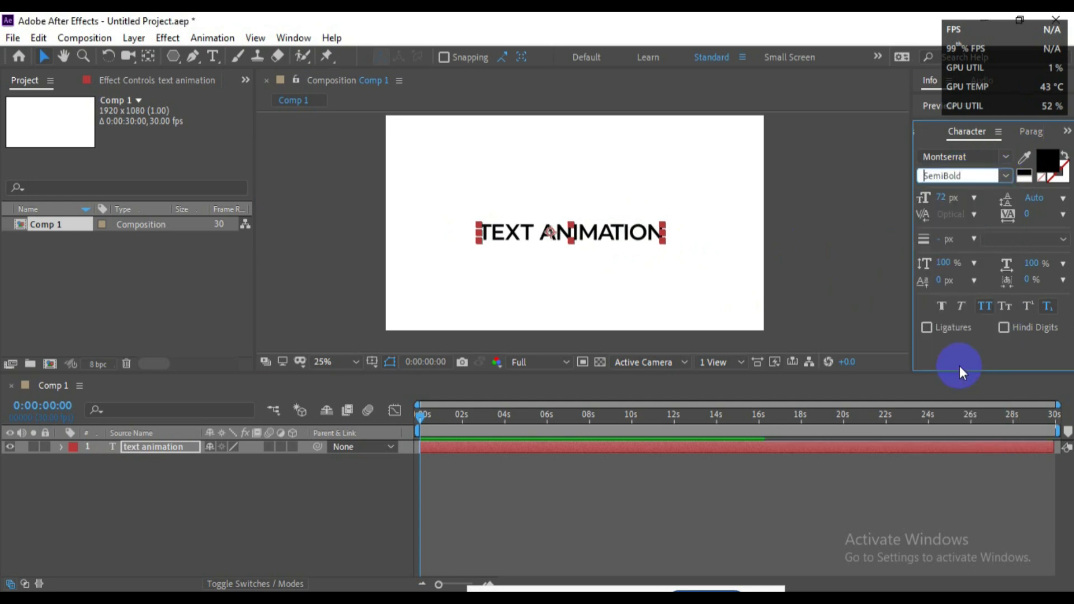
left_click(666, 272)
scroll(529, 233, "up", 2)
left_click_drag(596, 262, 638, 233)
scroll(645, 255, "down", 2)
left_click_drag(684, 244, 661, 238)
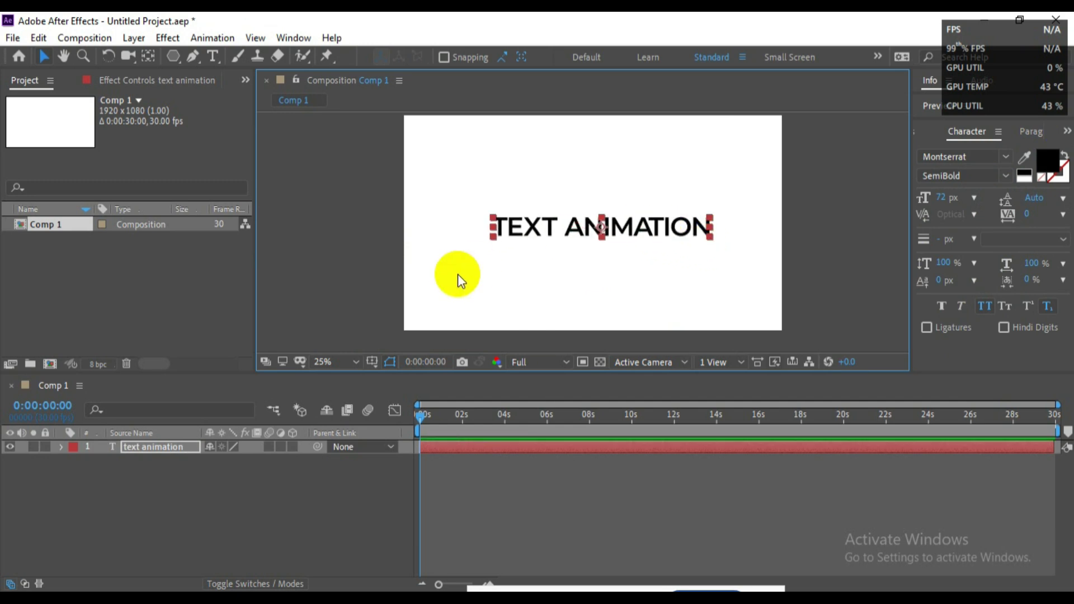
Step: Expand the text animation layer with its Text group collapsed, and enable Per-character 3D for the text
left_click(482, 272)
left_click(527, 231)
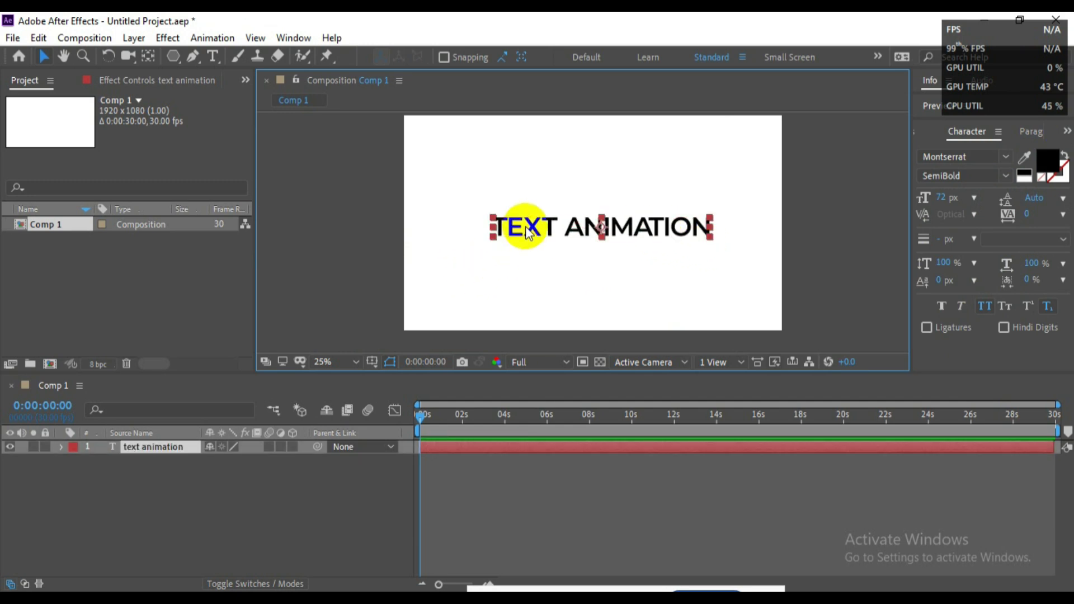
left_click(59, 447)
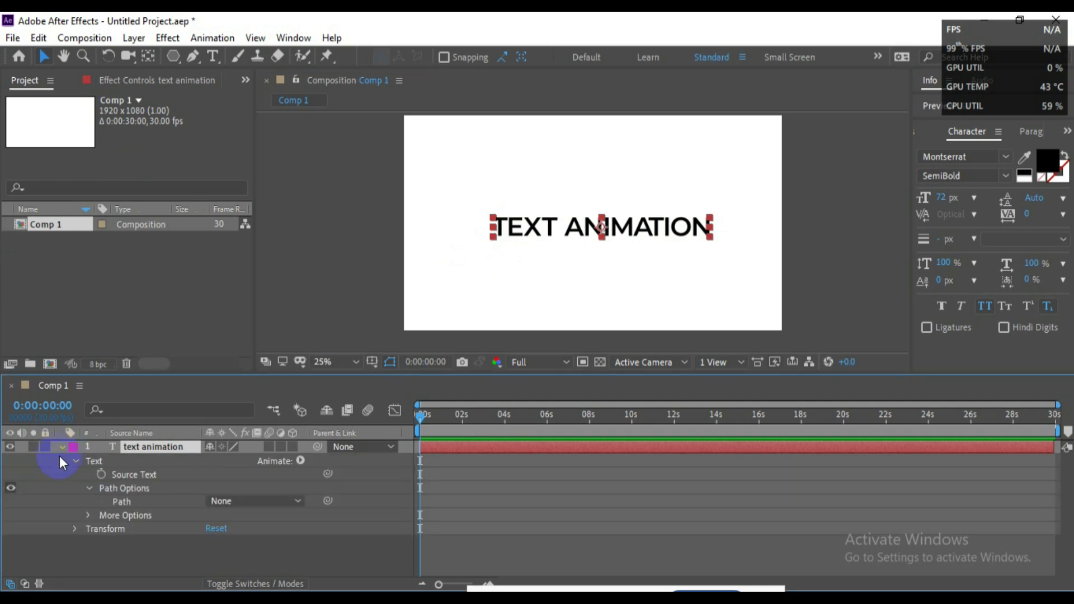
left_click(75, 461)
left_click(61, 446)
left_click(62, 446)
left_click(193, 461)
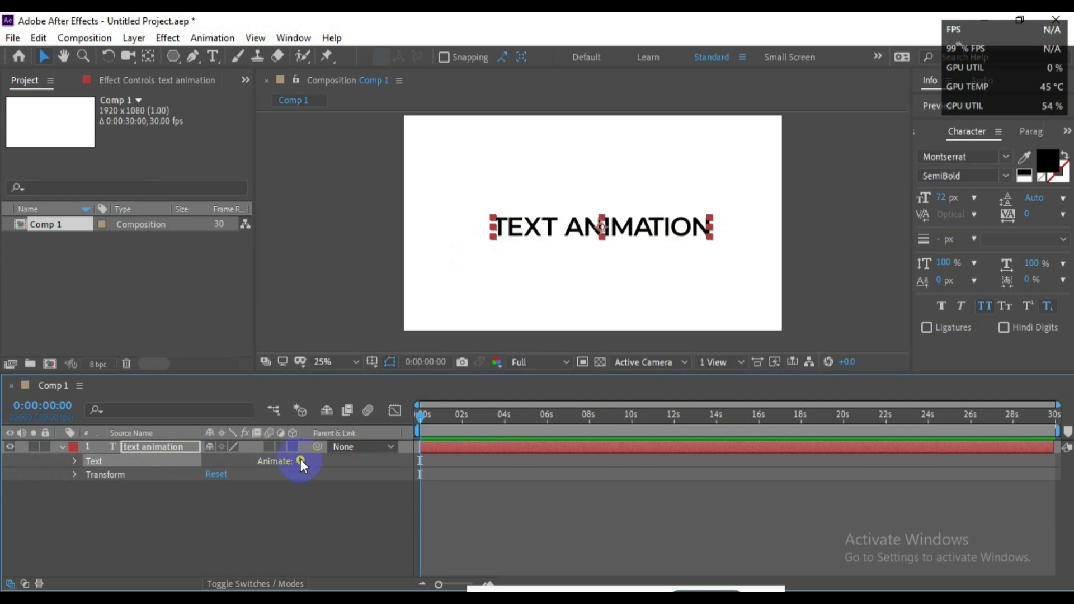
left_click(318, 467)
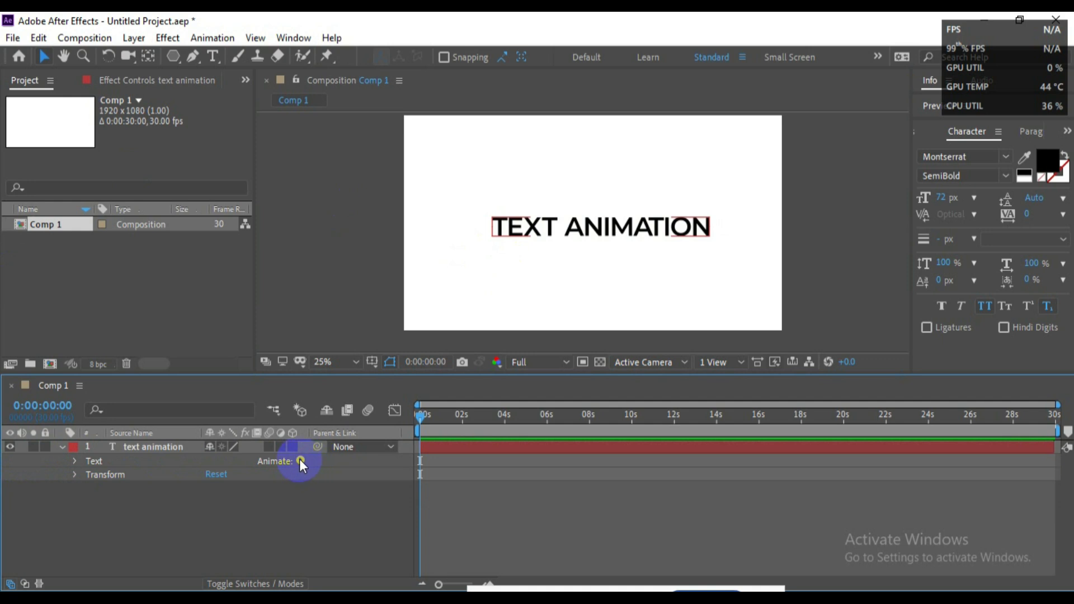
left_click(300, 461)
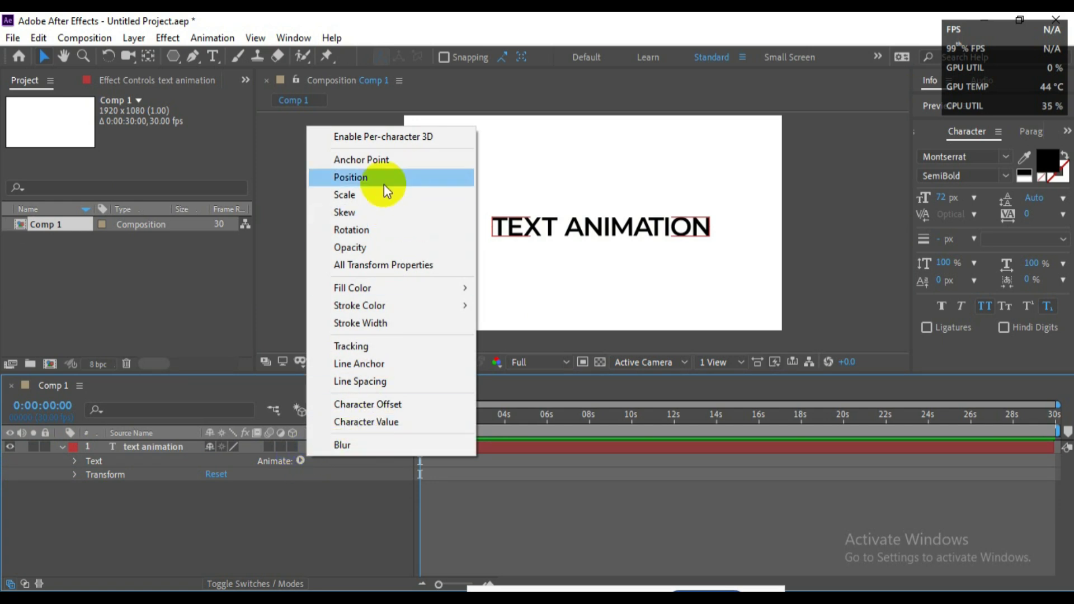
left_click(411, 137)
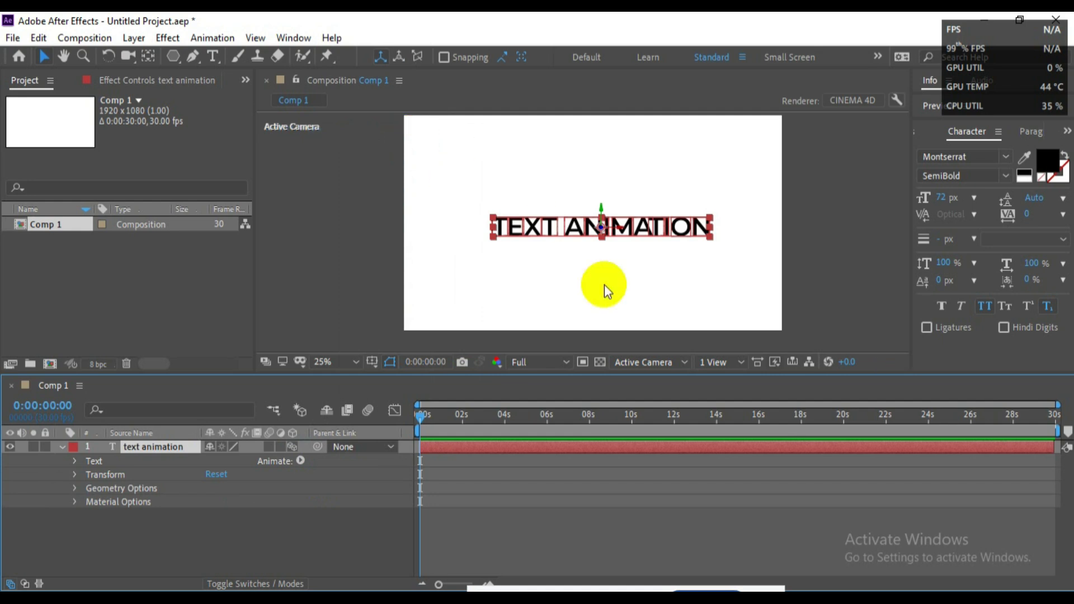
Step: Add a Scale animator to the text animation layer
scroll(593, 247, "up", 2)
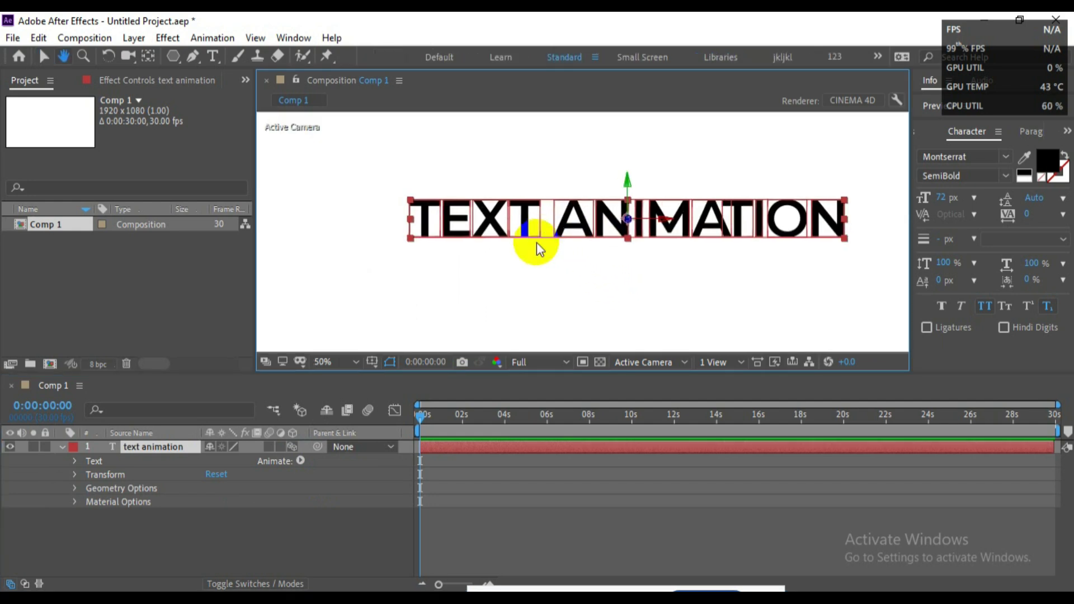
key("space")
left_click_drag(573, 289, 549, 290)
scroll(550, 217, "up", 1)
scroll(550, 221, "down", 1)
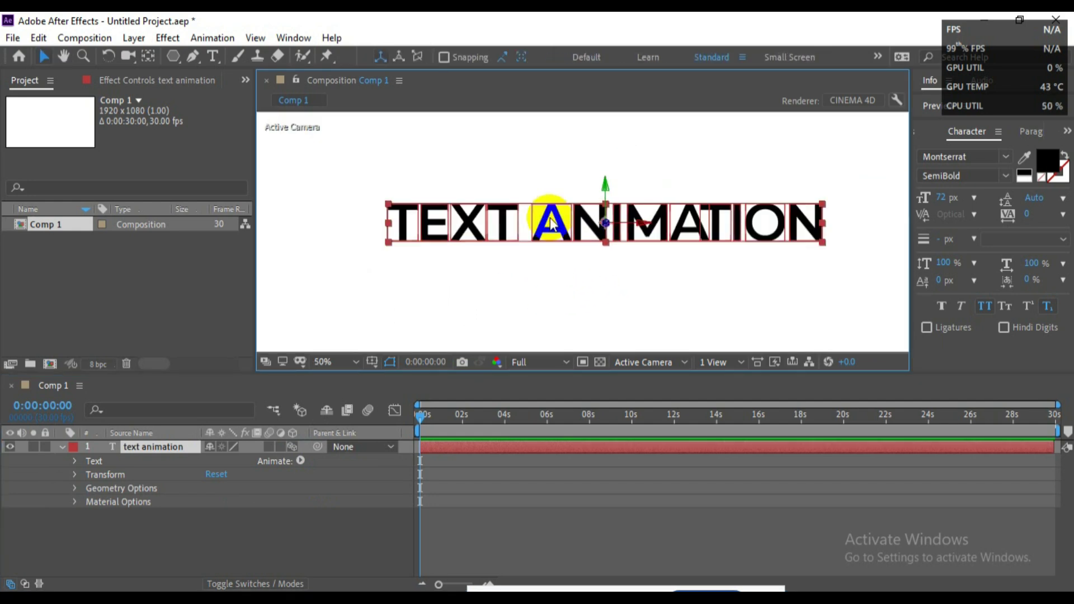
left_click(302, 460)
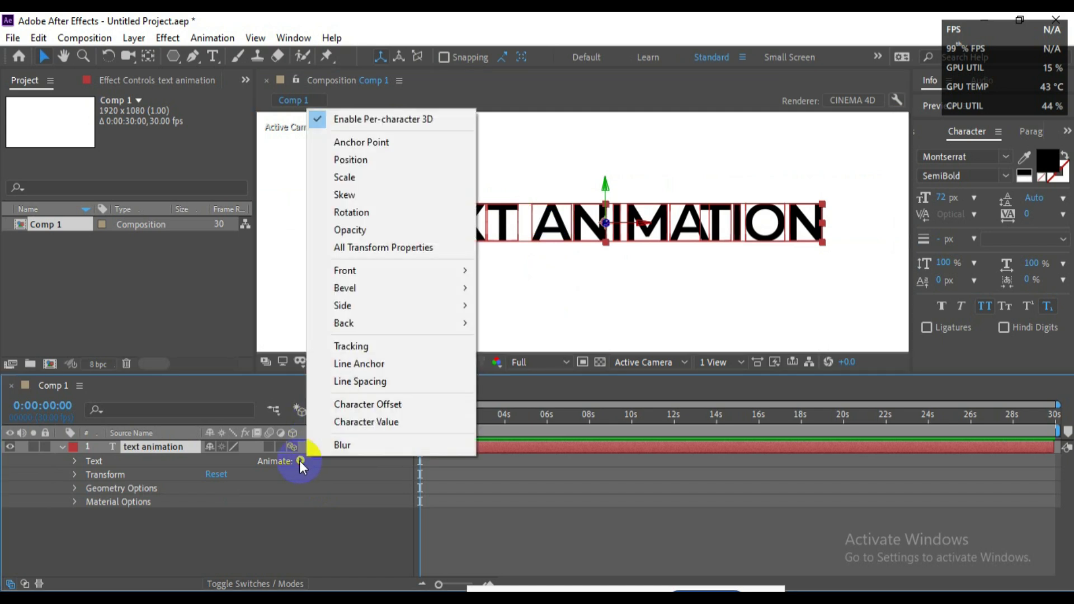
left_click(357, 175)
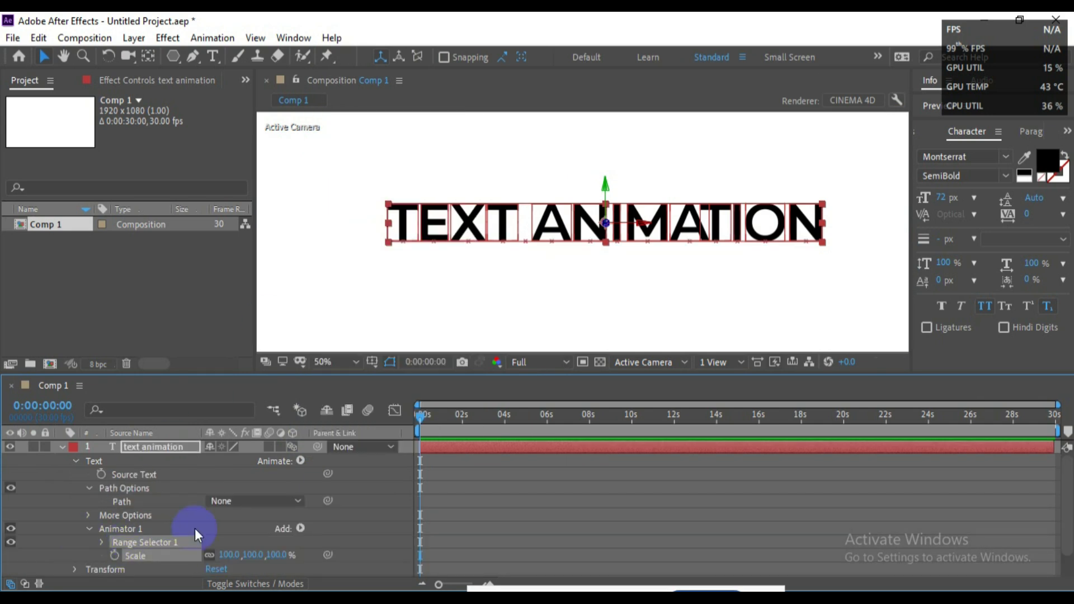
scroll(479, 239, "up", 2)
scroll(487, 249, "down", 2)
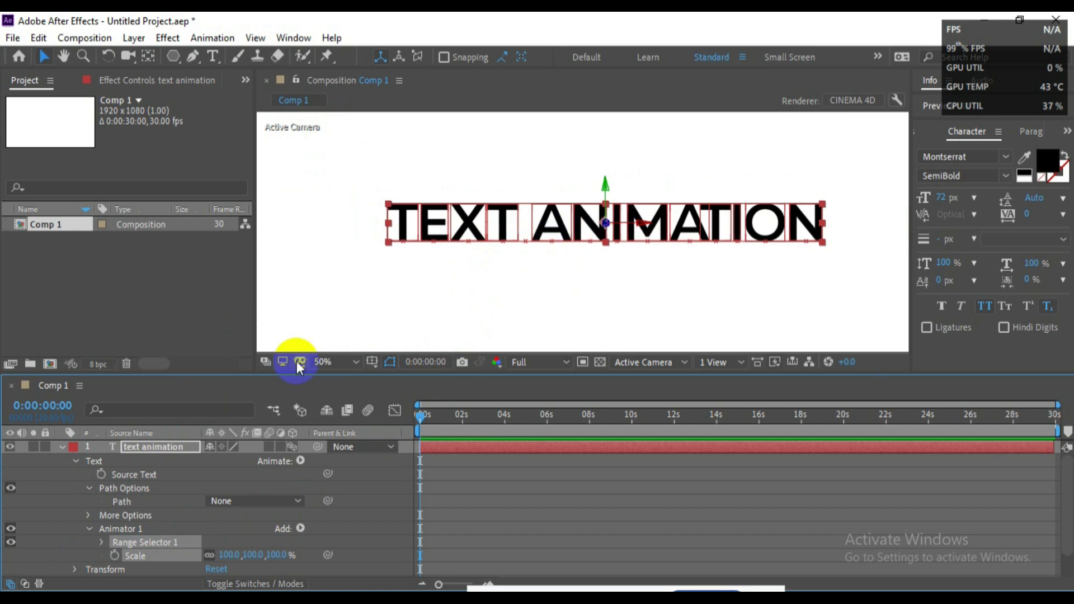
Step: Expand Range Selector 1 and set Animator 1's Scale to 125% on all three axes
scroll(139, 499, "down", 1)
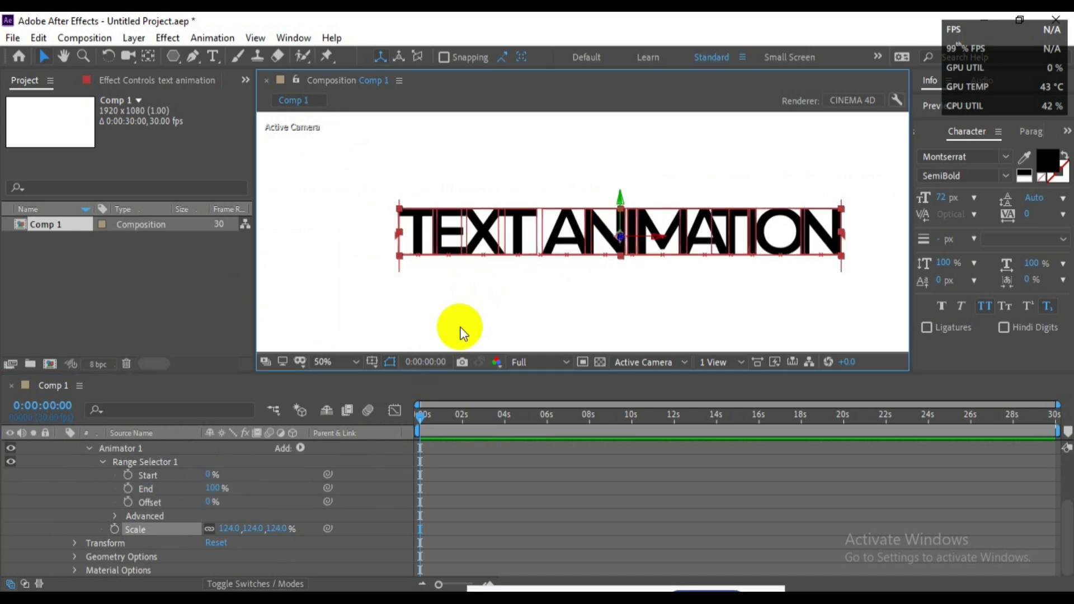
scroll(461, 330, "up", 1)
scroll(488, 298, "down", 1)
key("space")
left_click_drag(584, 288, 563, 294)
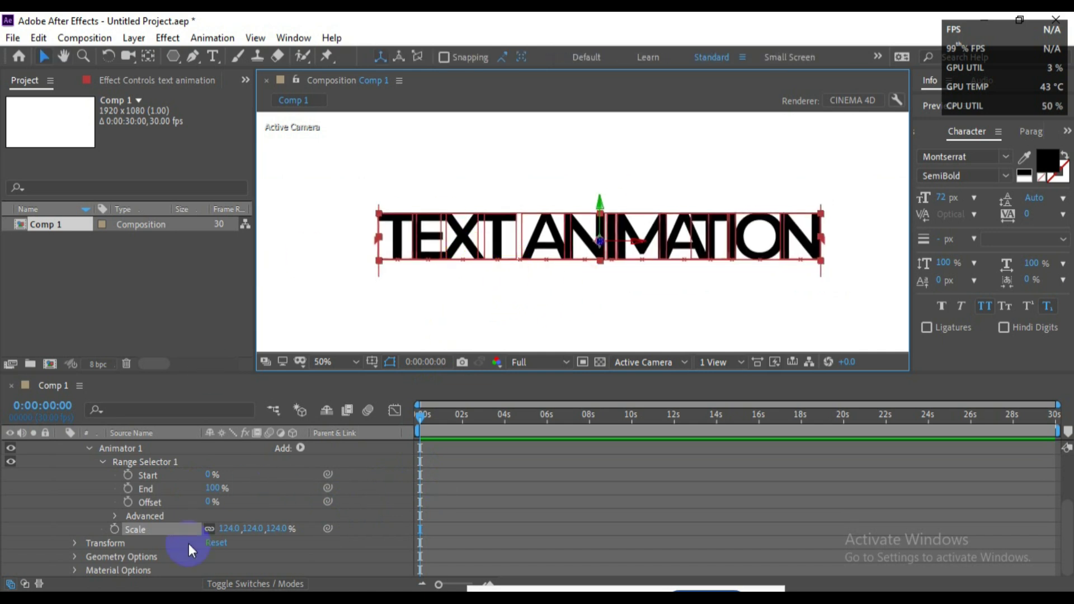
left_click_drag(230, 529, 233, 528)
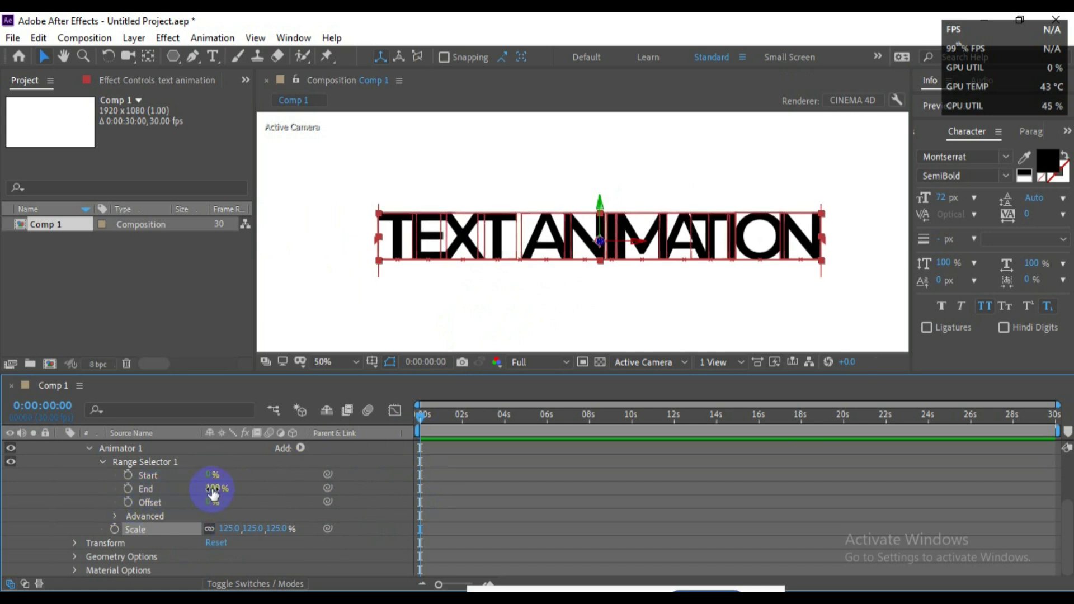
Step: Set Range Selector 1's End to 6% so that the scaling covers only the first letter
left_click_drag(212, 491, 154, 503)
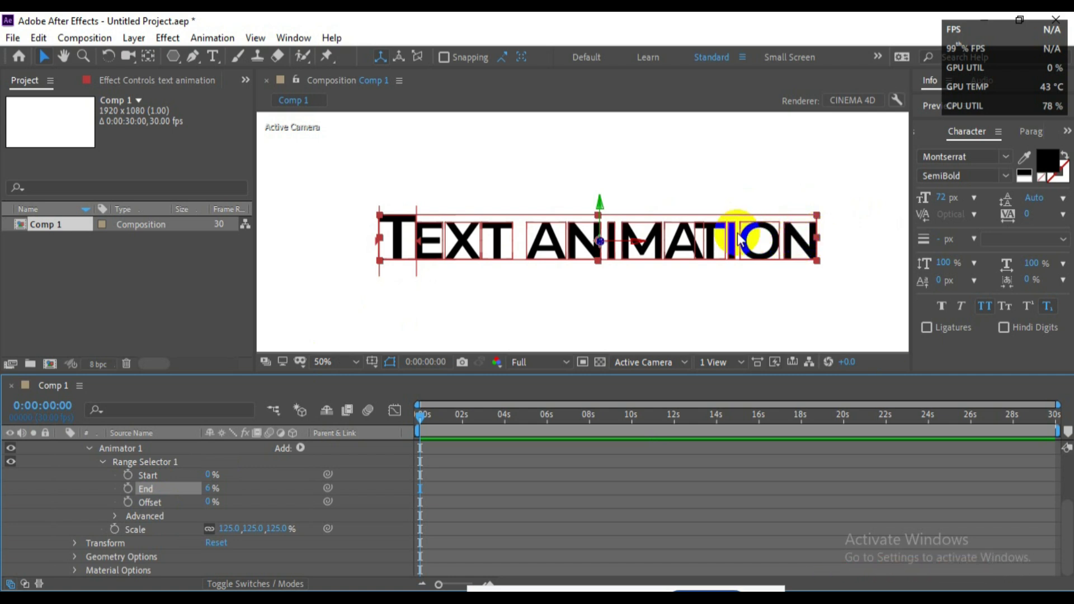
scroll(391, 224, "up", 2)
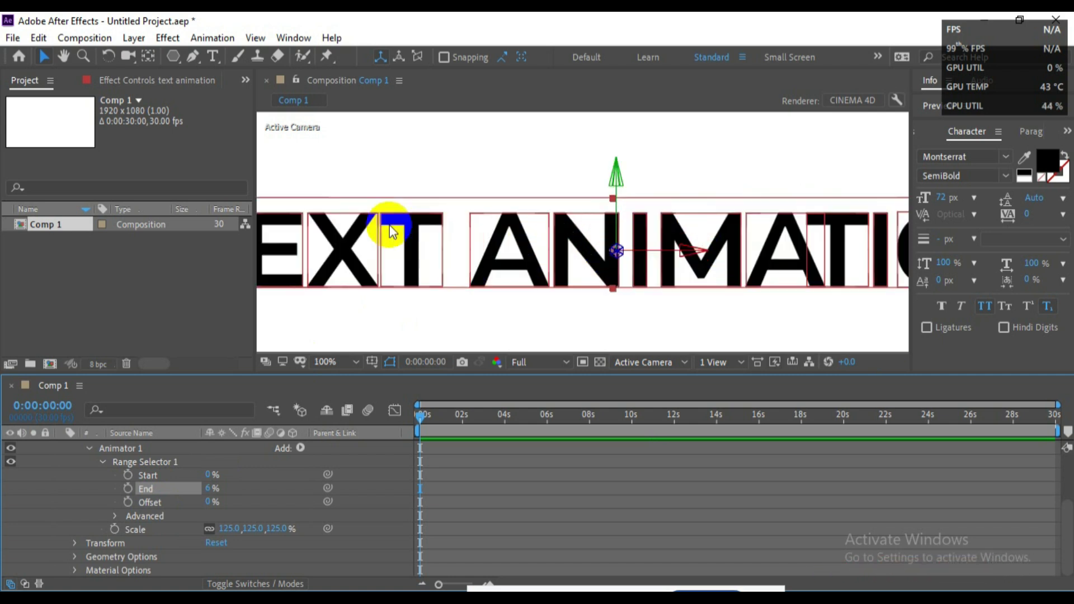
left_click_drag(392, 224, 575, 253)
key("v")
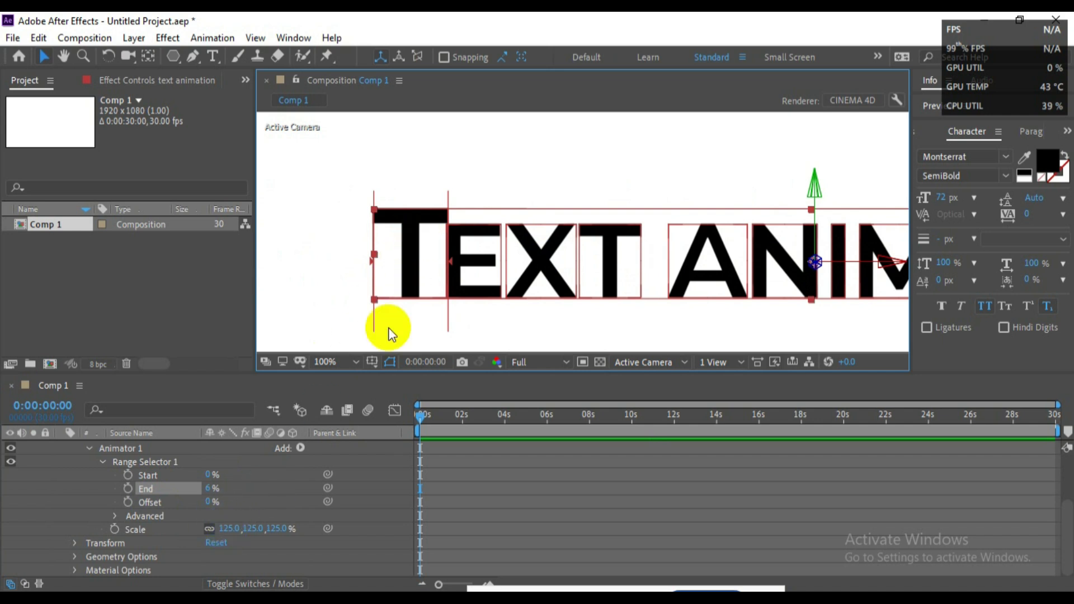
scroll(442, 225, "down", 1)
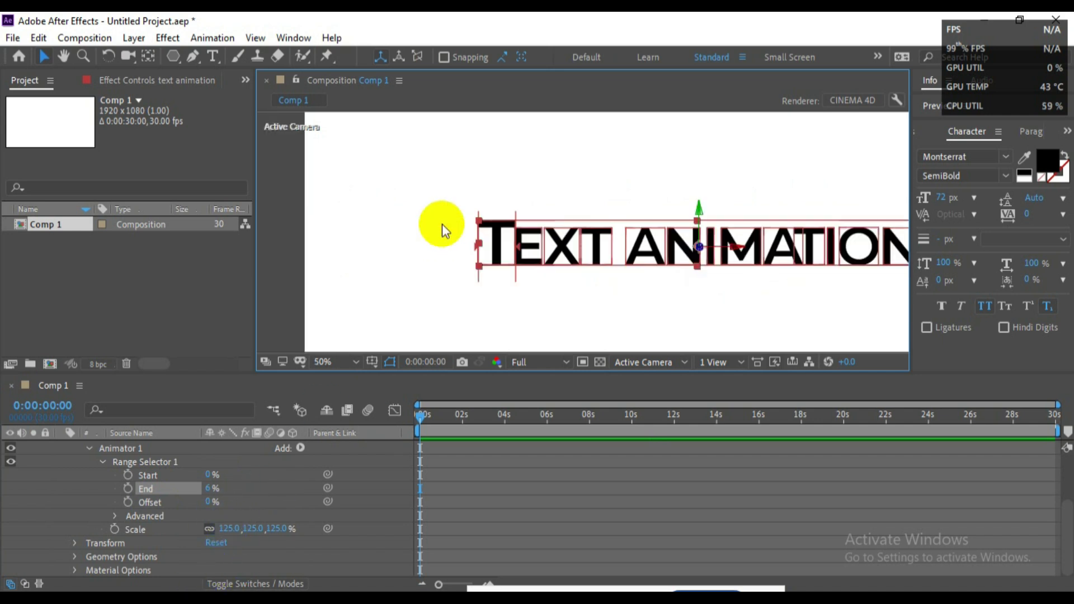
key("h")
left_click_drag(516, 238, 415, 240)
key("v")
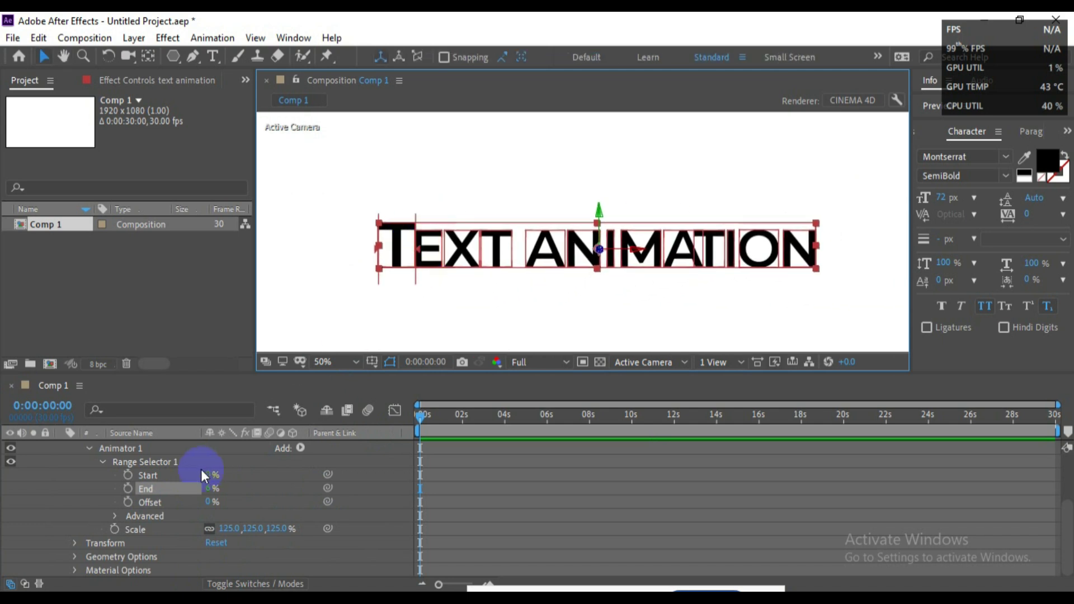
Step: Keyframe Range Selector 1's Offset at 0% at 0:00:00:00 and at 100% at 0:00:03:27
left_click(415, 417)
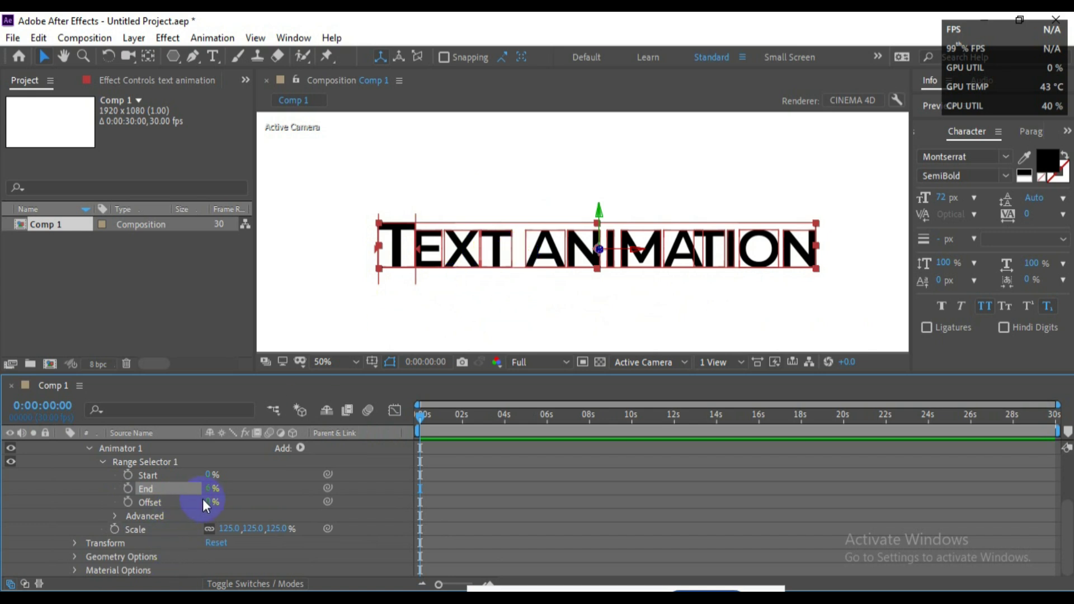
left_click_drag(211, 502, 262, 494)
key("ctrl+z")
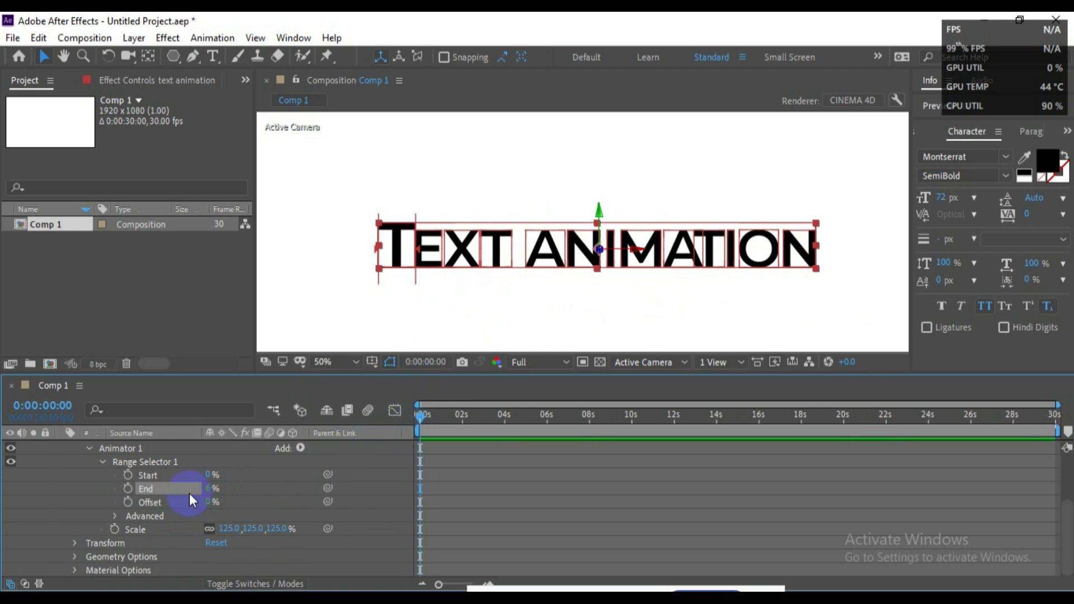
left_click(124, 506)
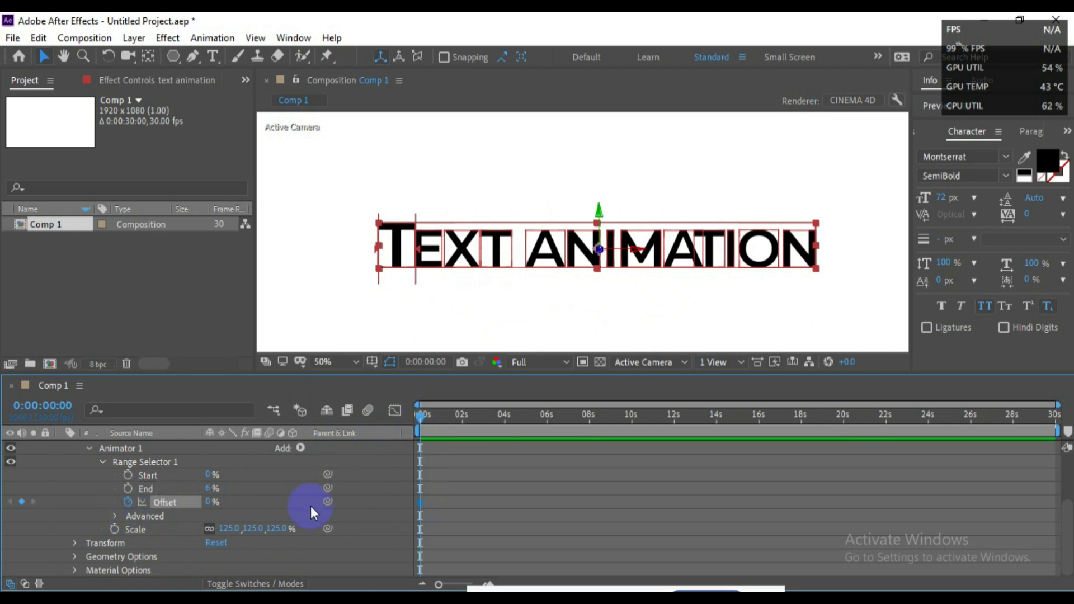
left_click_drag(430, 418, 505, 417)
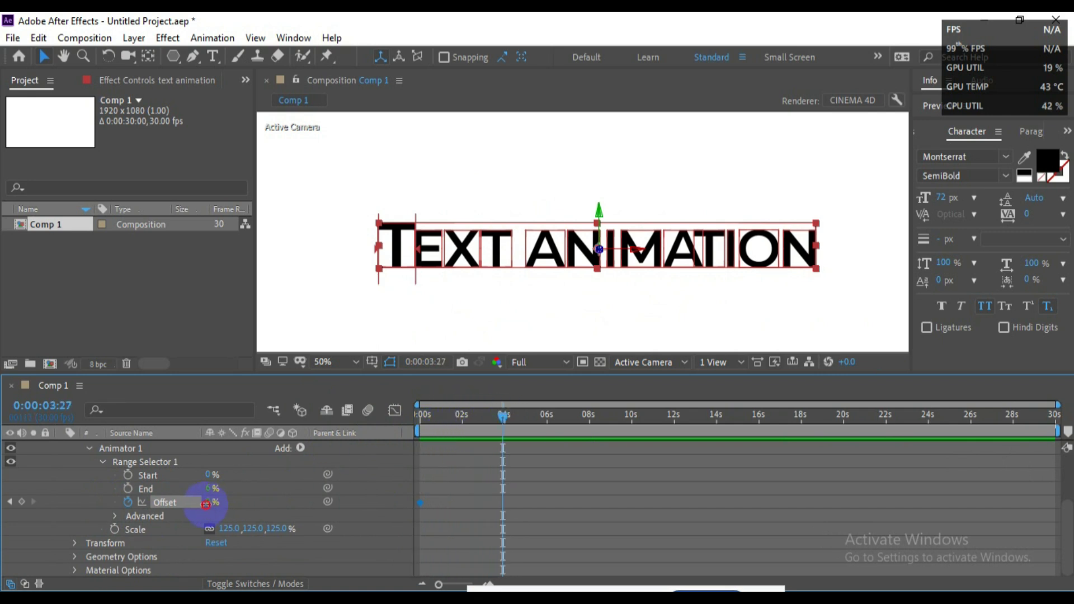
left_click(227, 502)
left_click_drag(207, 506, 288, 493)
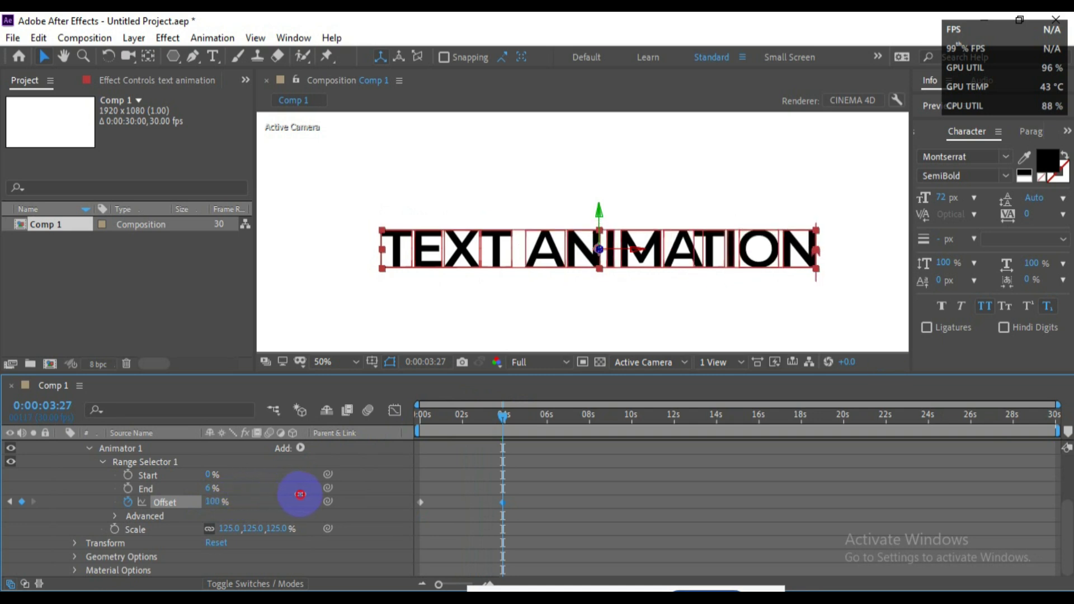
Step: Return the playhead to 0:00:00:00 and preview the letter-by-letter scale animation
left_click_drag(502, 432, 378, 406)
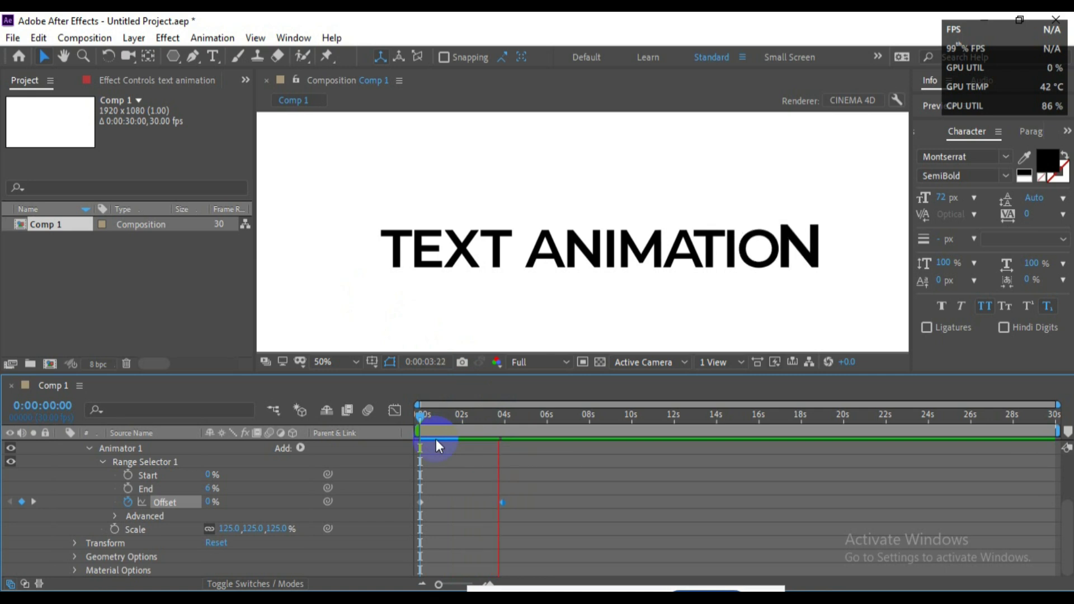
key("space")
key("space")
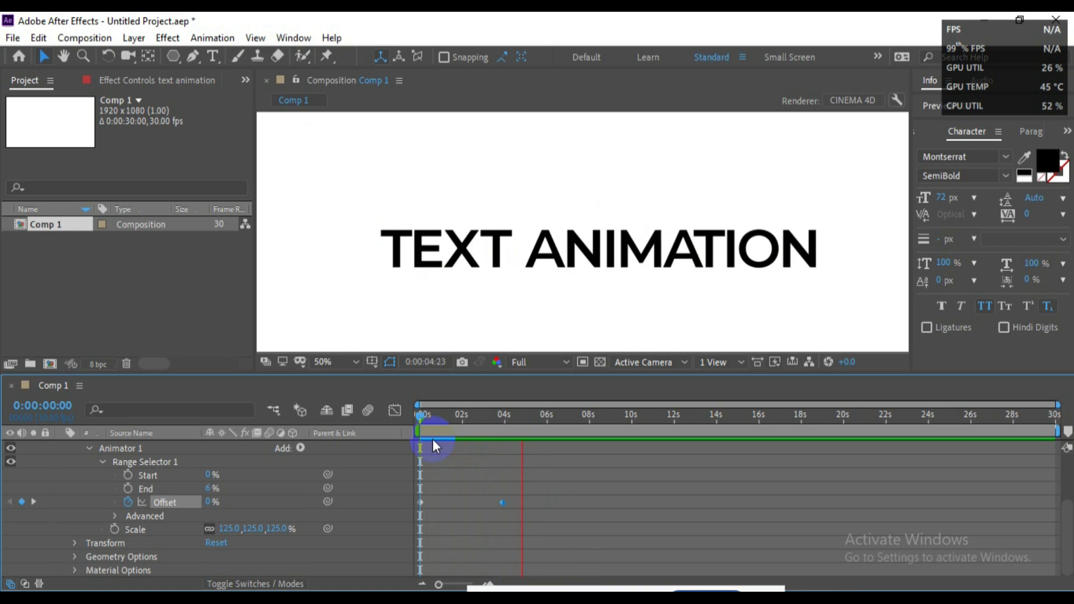
Step: Move Range Selector 1's 100% Offset keyframe earlier, just past the 2-second mark, and return the playhead to 0:00:00:00
left_click(432, 438)
left_click_drag(502, 503, 466, 503)
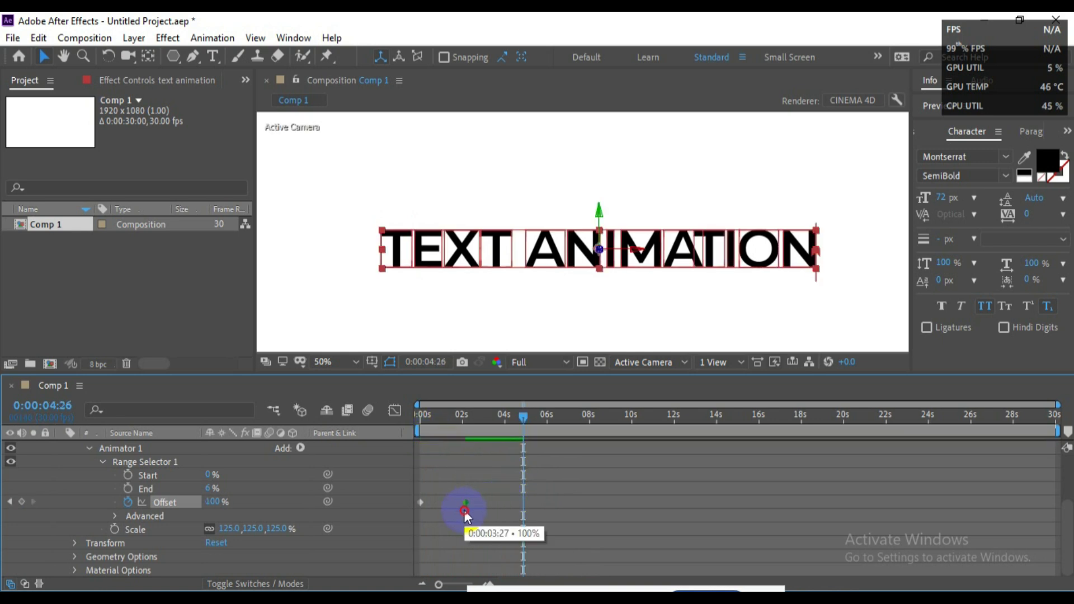
left_click_drag(448, 424, 408, 433)
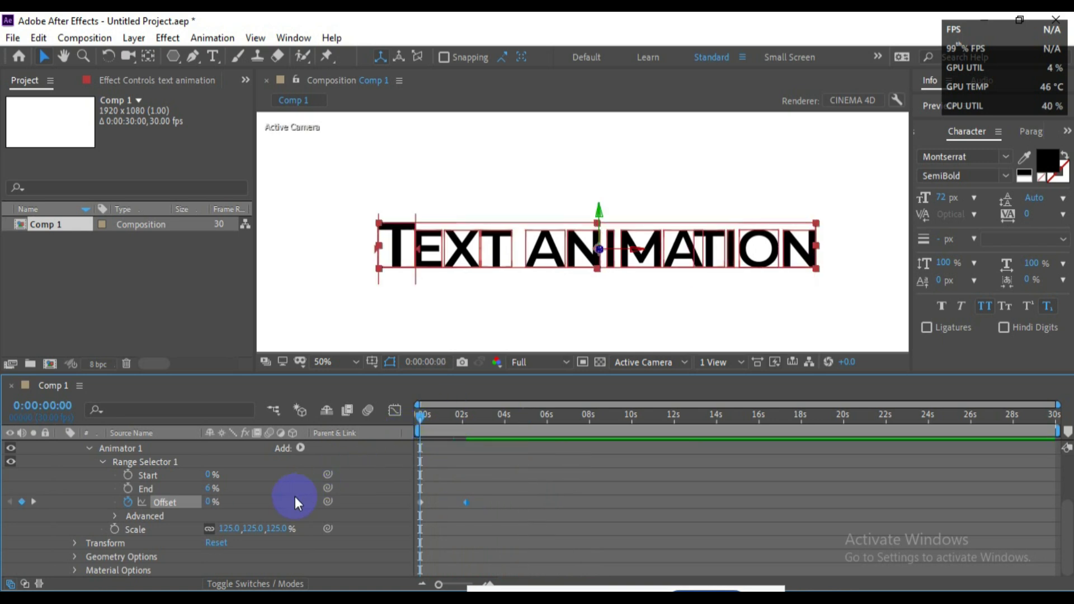
Step: Set Animator 1's Scale to 145% on all three axes and preview the letter animation
left_click_drag(226, 527, 239, 525)
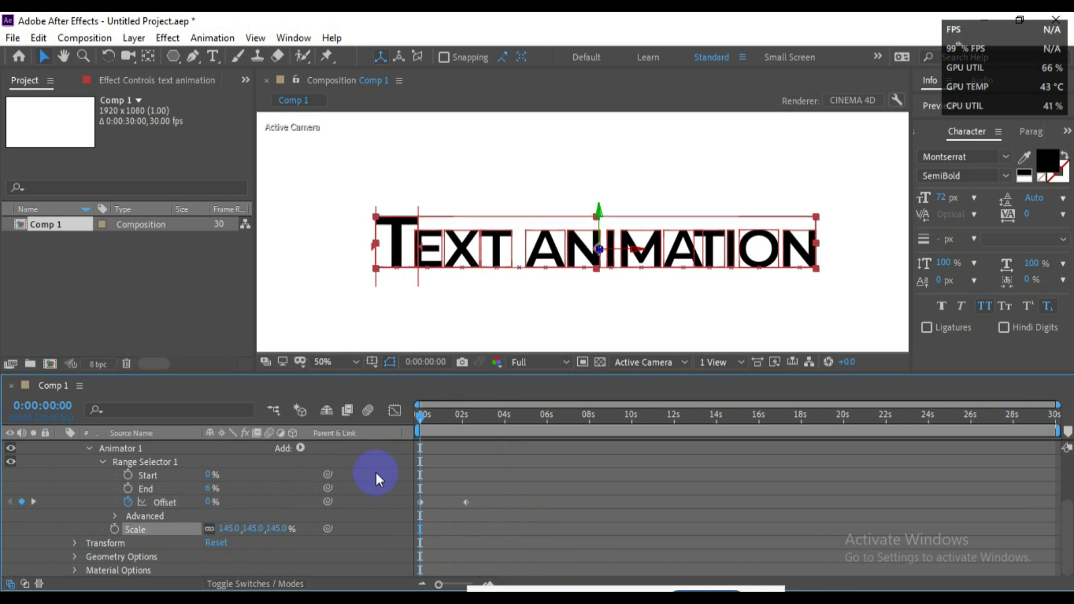
key("space")
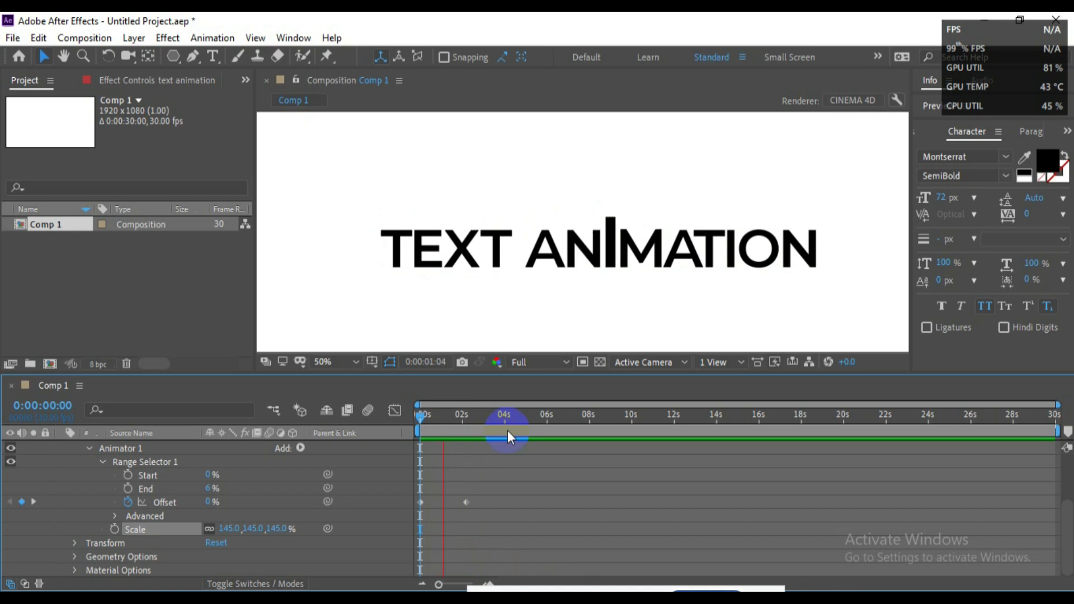
key("space")
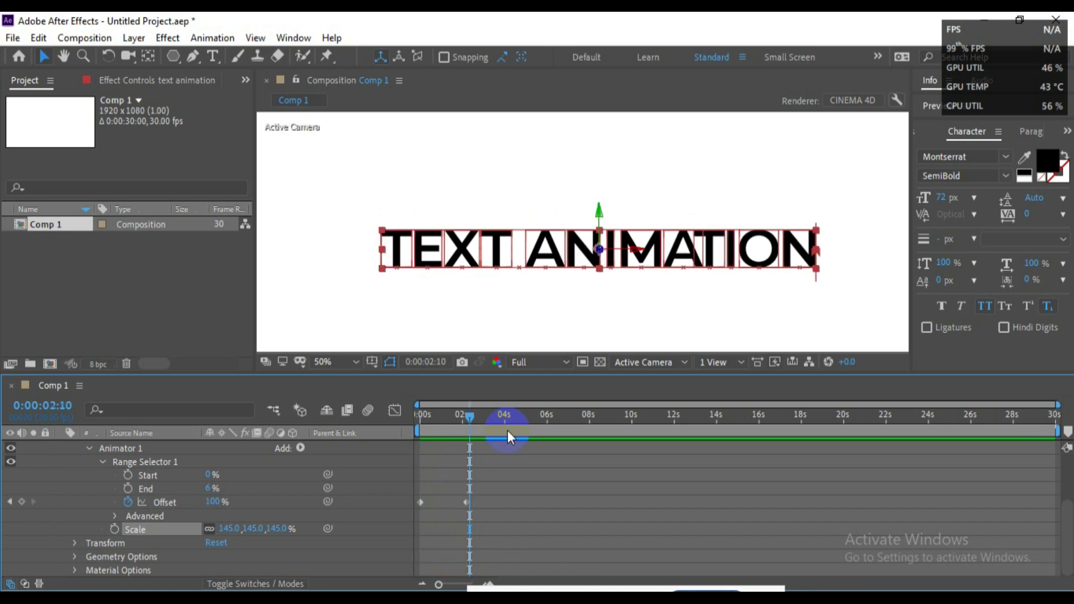
Step: Replay the animation repeatedly from 0:00:00:00 to examine the speed and size of the scaling as it travels across the letters
key("Home")
key("space")
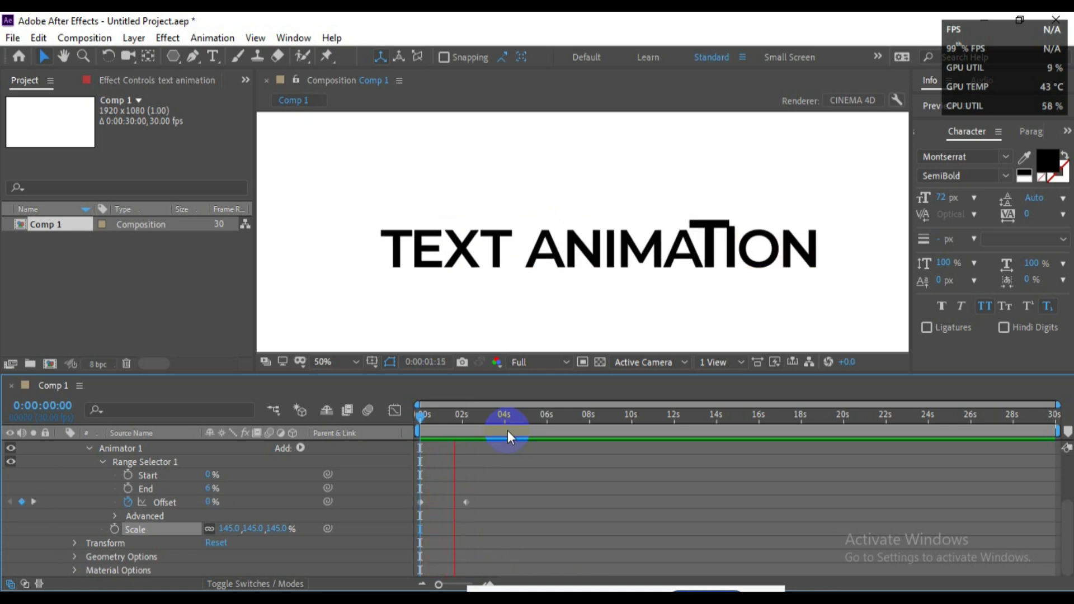
key("space")
key("space")
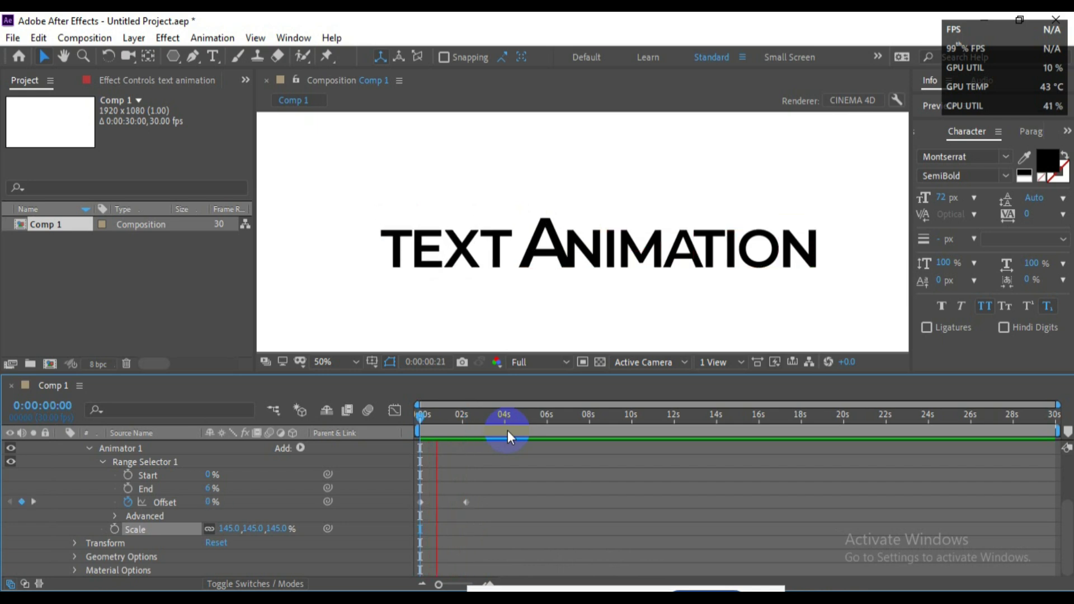
key("space")
key("space")
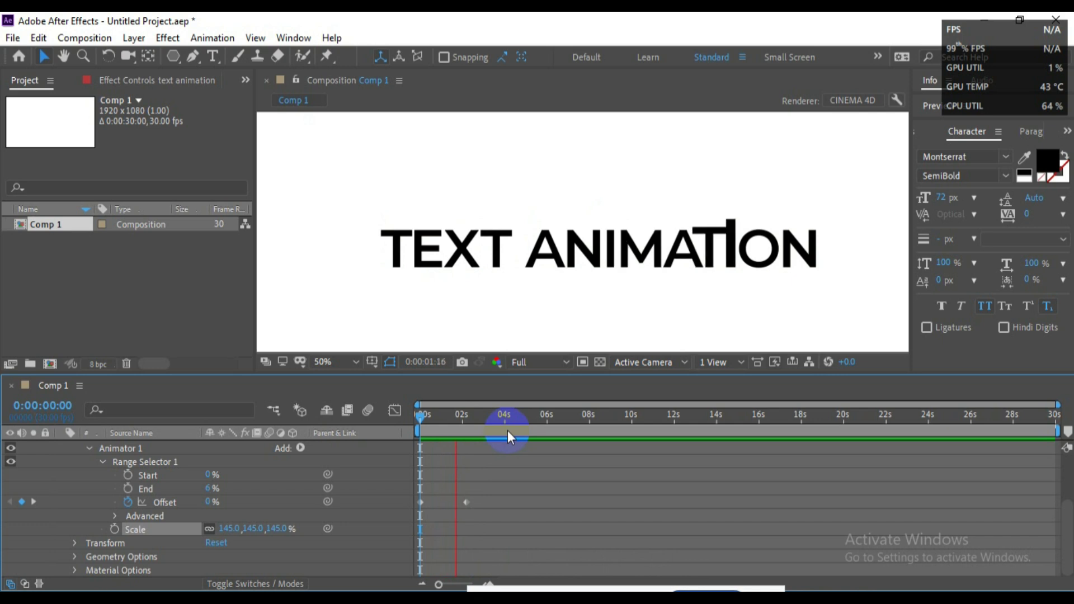
key("space")
key("space")
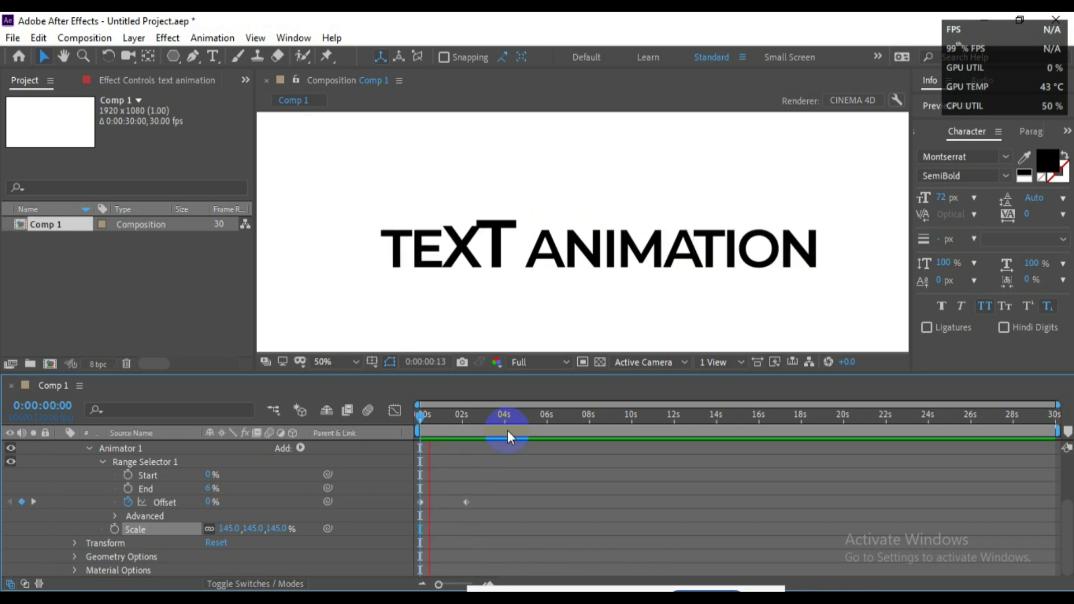
key("space")
key("space")
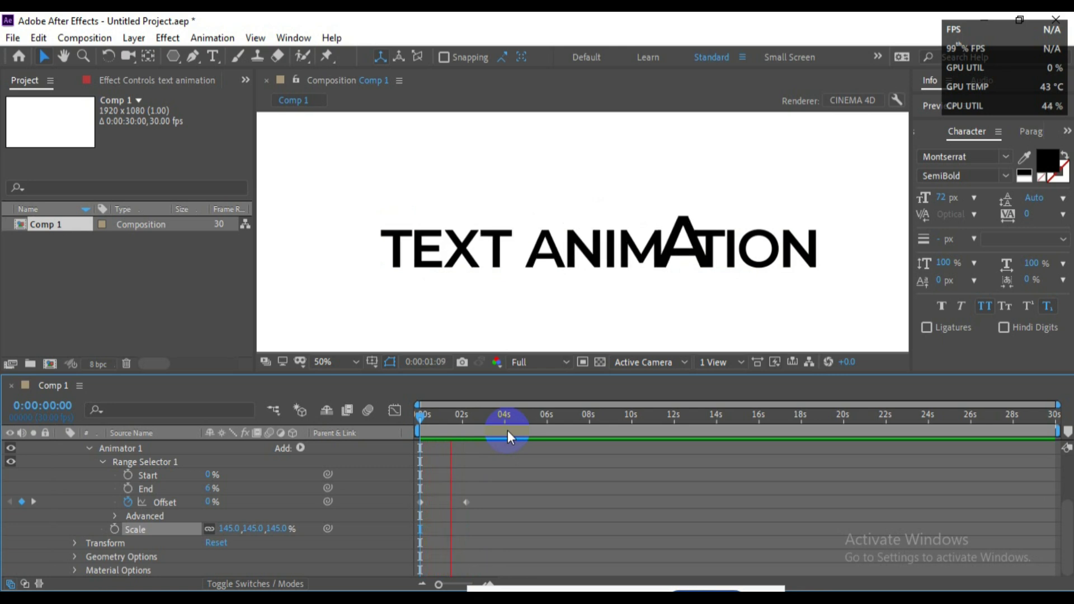
key("space")
key("space")
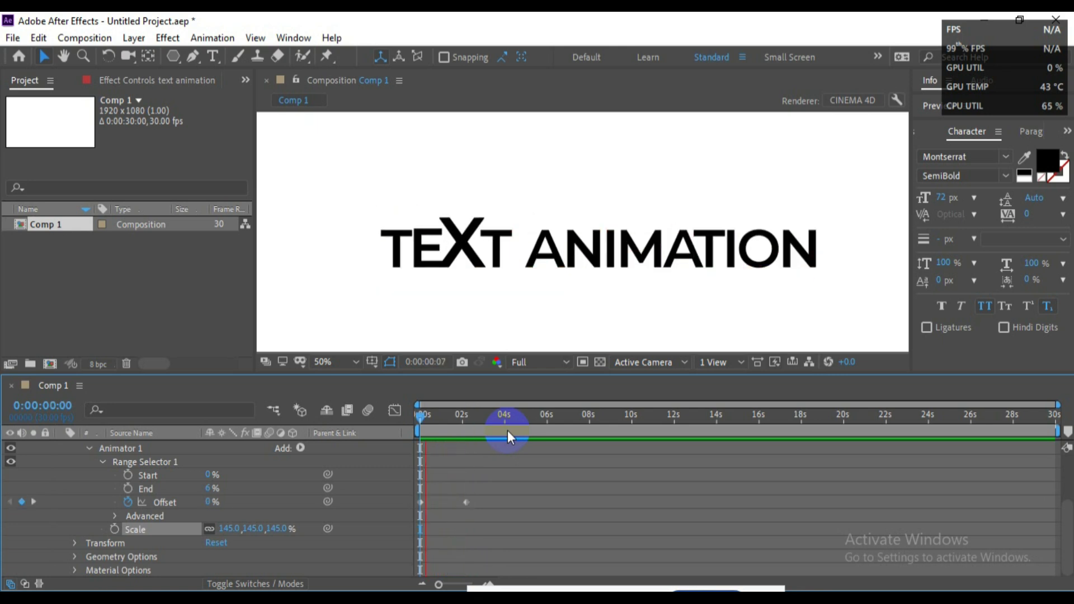
key("space")
key("space")
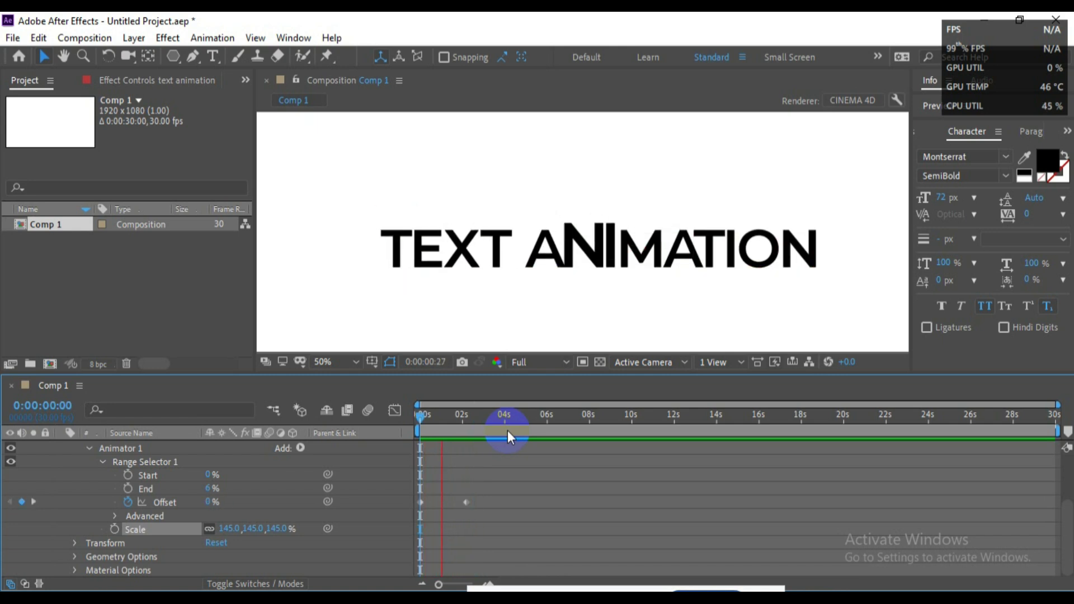
key("space")
key("Home")
key("space")
key("space")
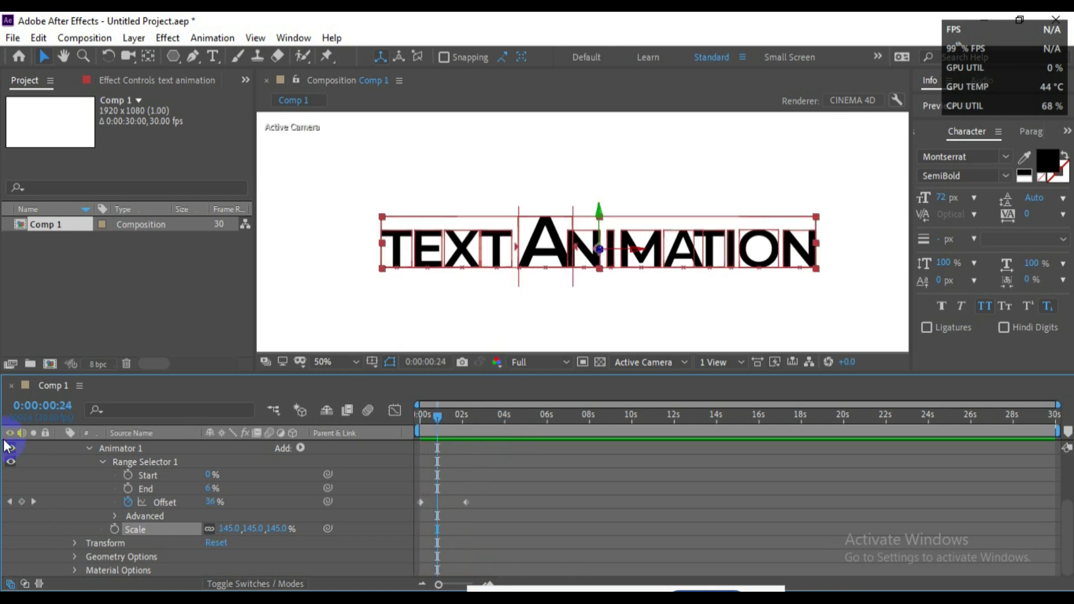